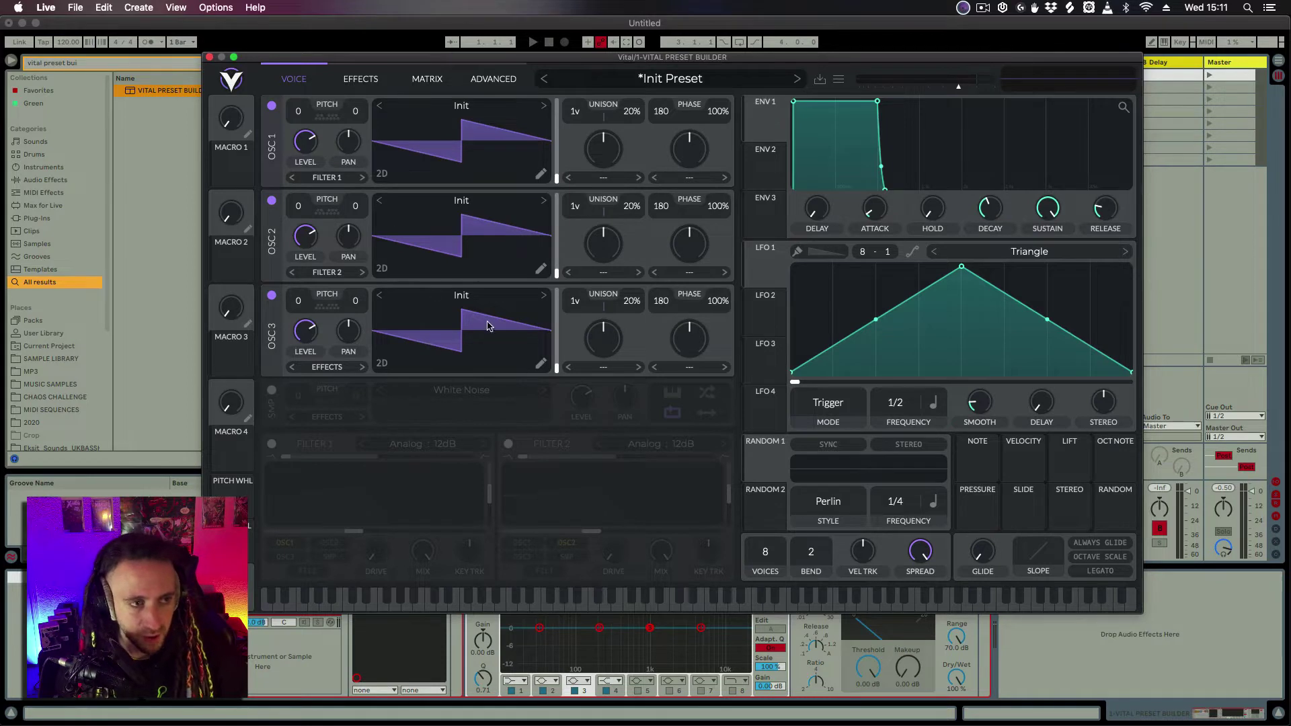
{"action": "left_click", "coordinate": [463, 106]}
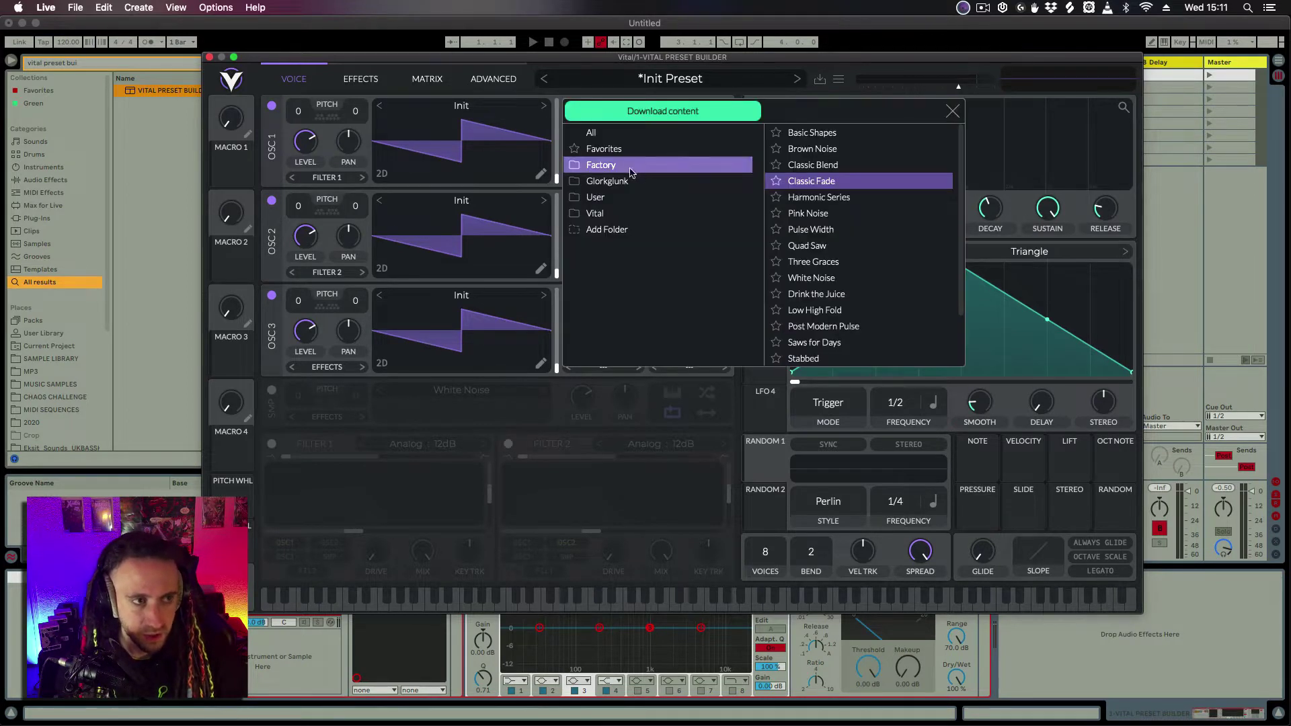
{"action": "scroll", "coordinate": [867, 243], "scroll_direction": "down", "scroll_amount": 3}
{"action": "scroll", "coordinate": [888, 222], "scroll_direction": "up", "scroll_amount": 3}
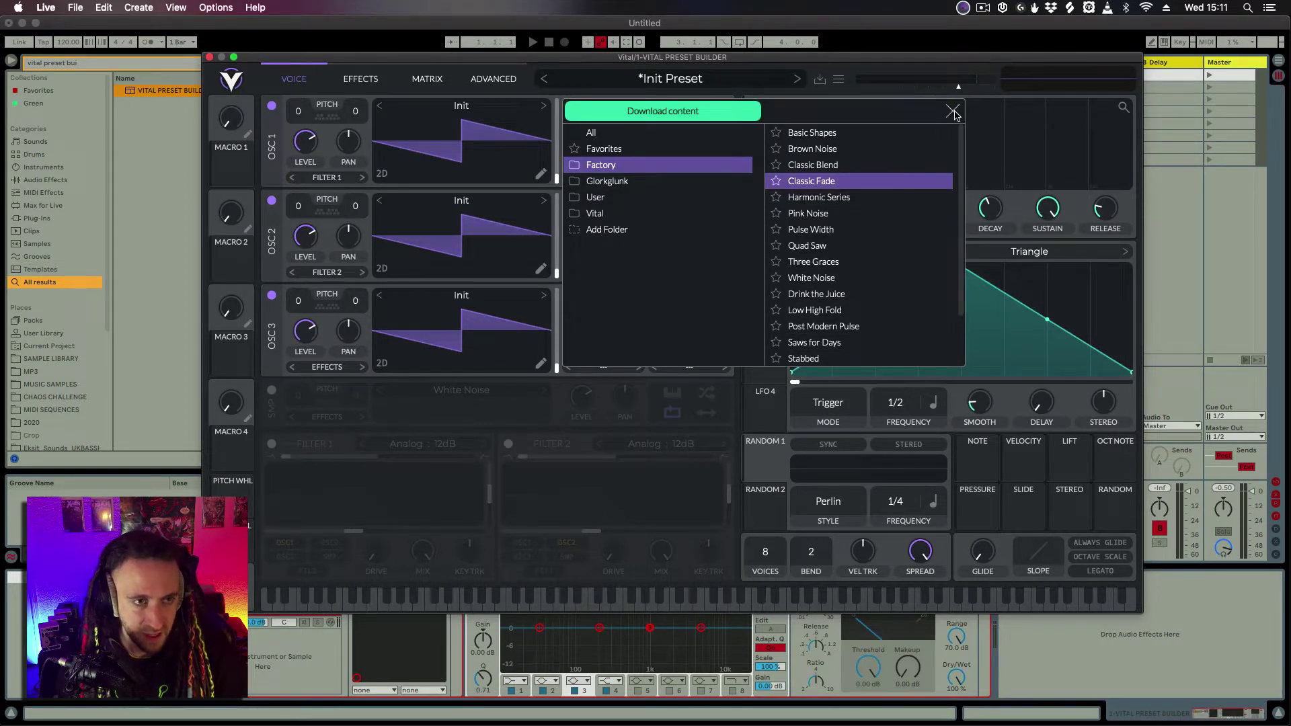
{"action": "left_click", "coordinate": [952, 111]}
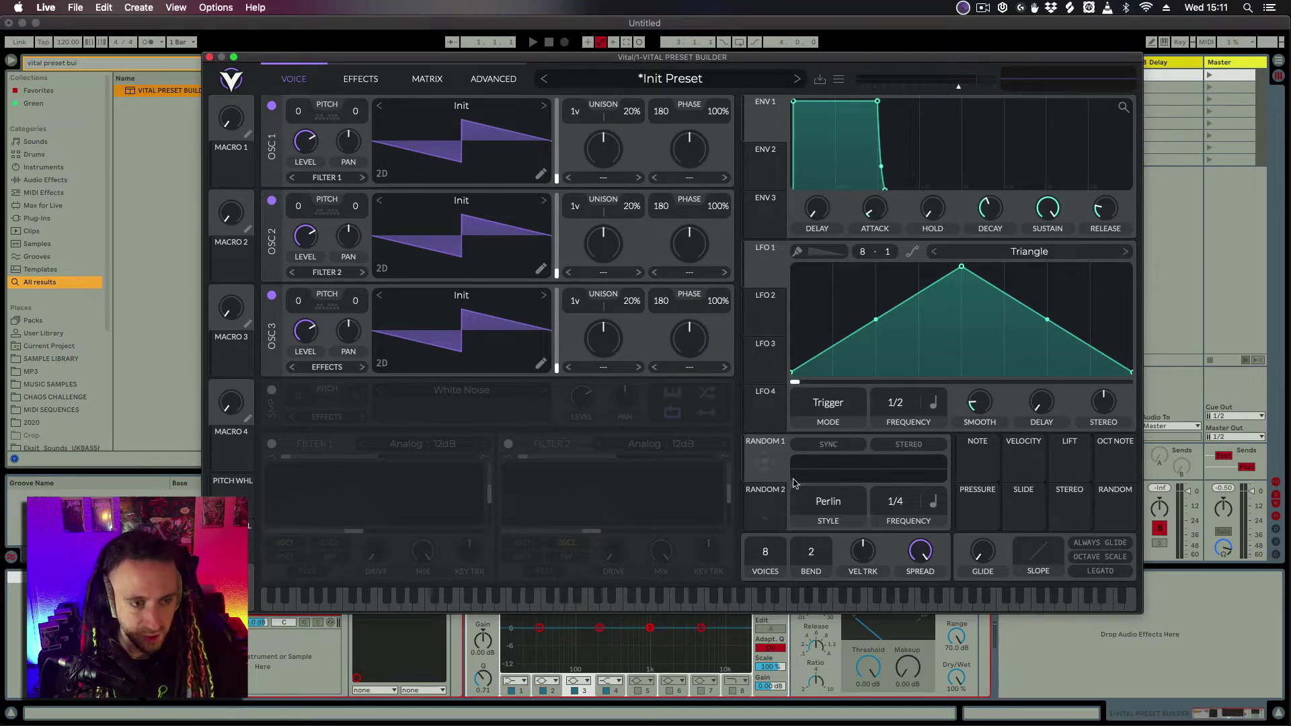
{"action": "left_click", "coordinate": [383, 78]}
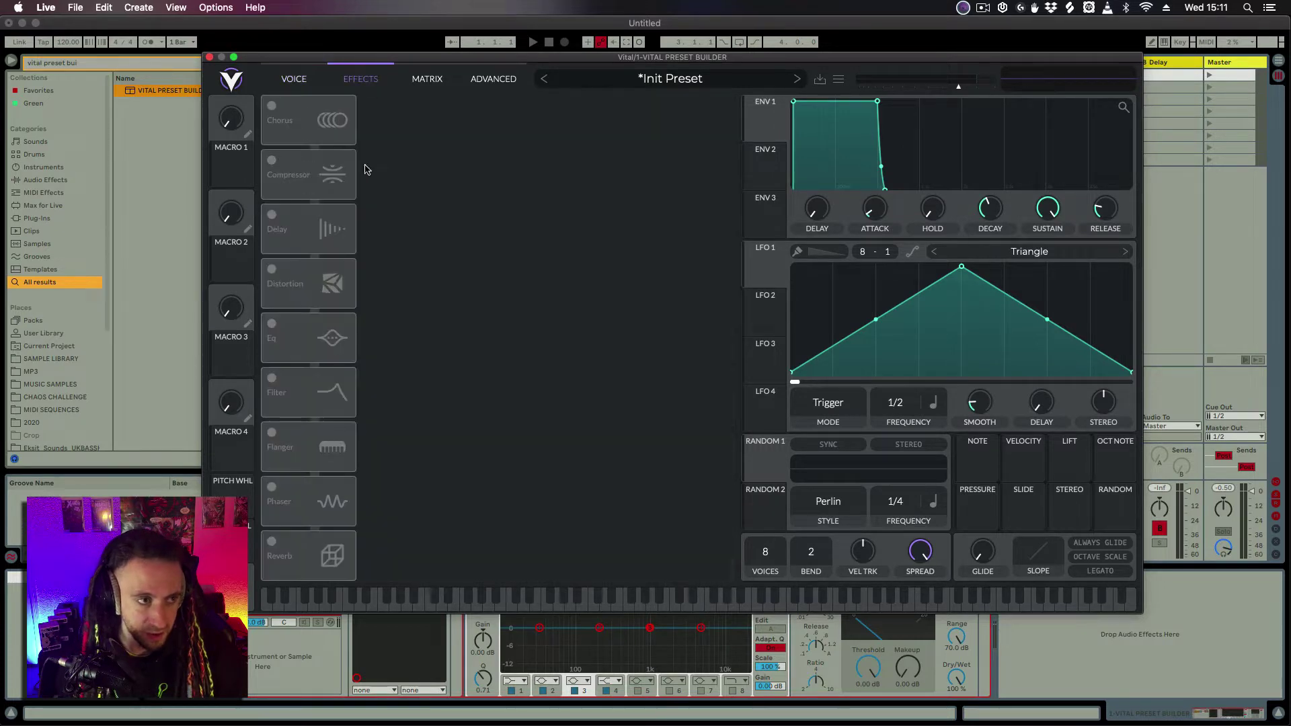
{"action": "left_click", "coordinate": [295, 80]}
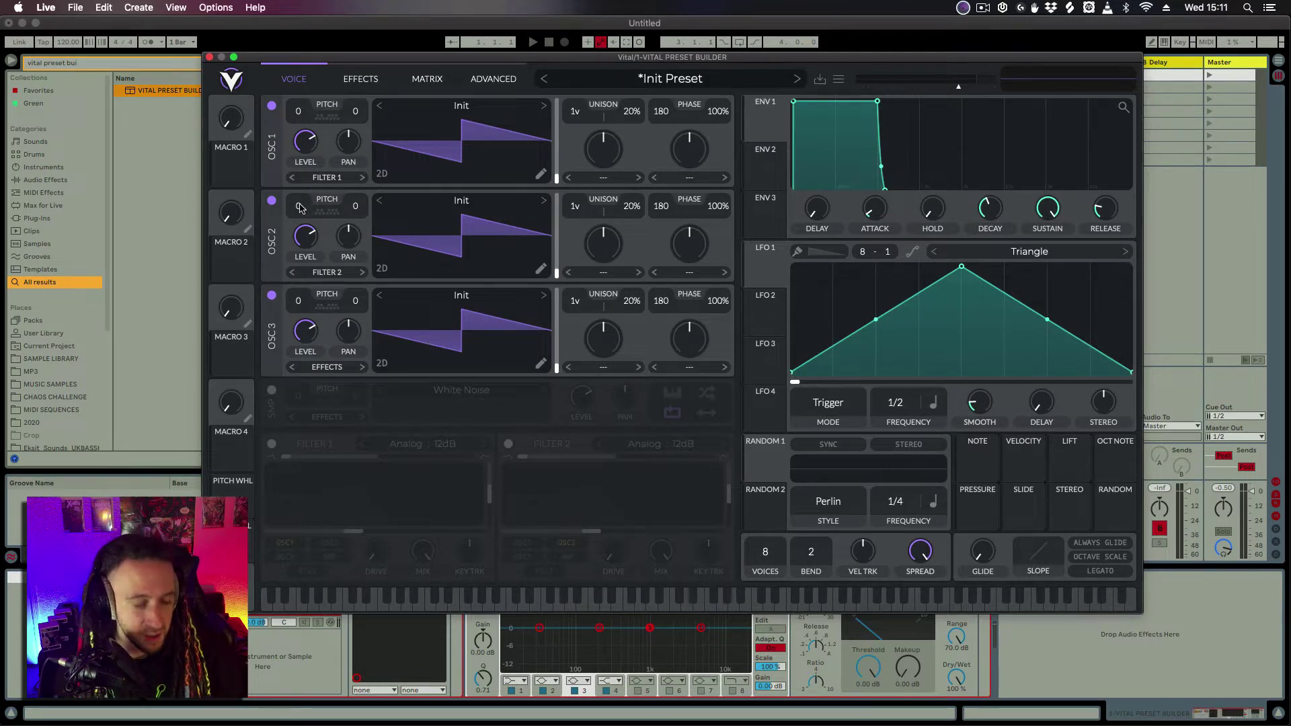
- Transpose oscillator 2 to -12 semitones and oscillator 3 to 7 semitones
{"action": "left_click_drag", "start_coordinate": [300, 210], "coordinate": [302, 237]}
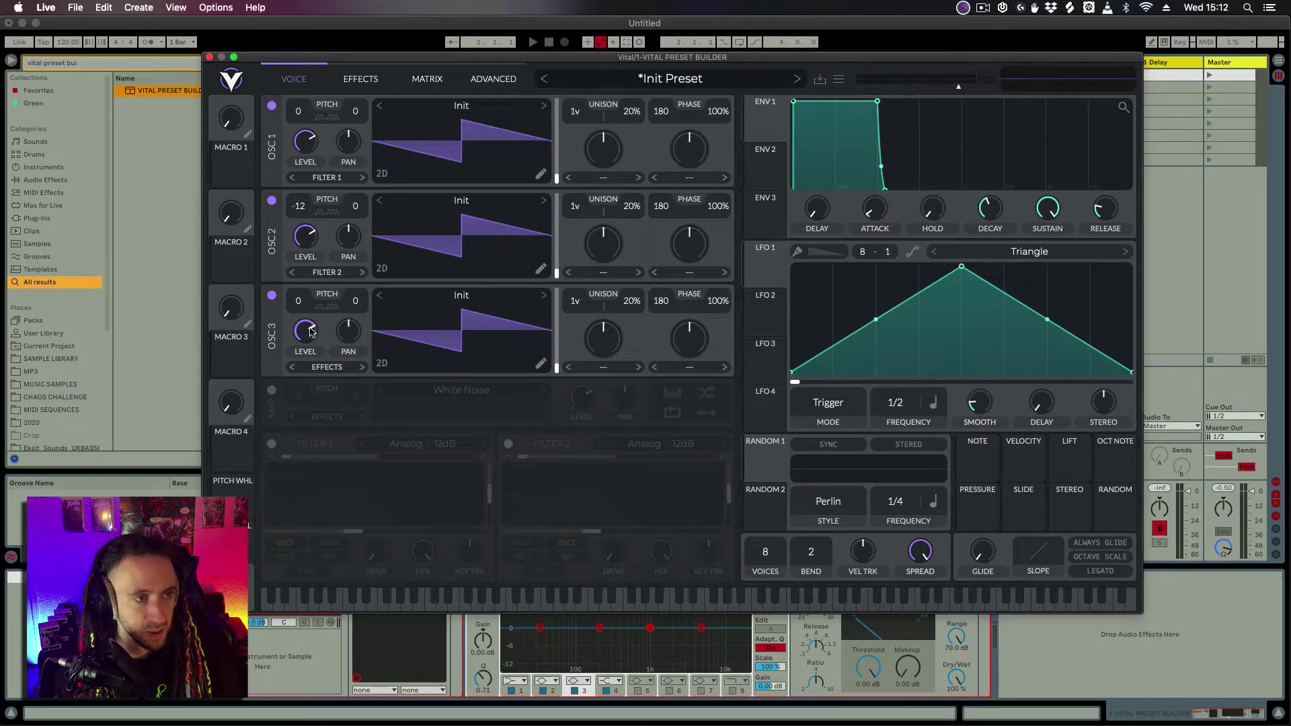
{"action": "left_click_drag", "start_coordinate": [301, 295], "coordinate": [307, 281]}
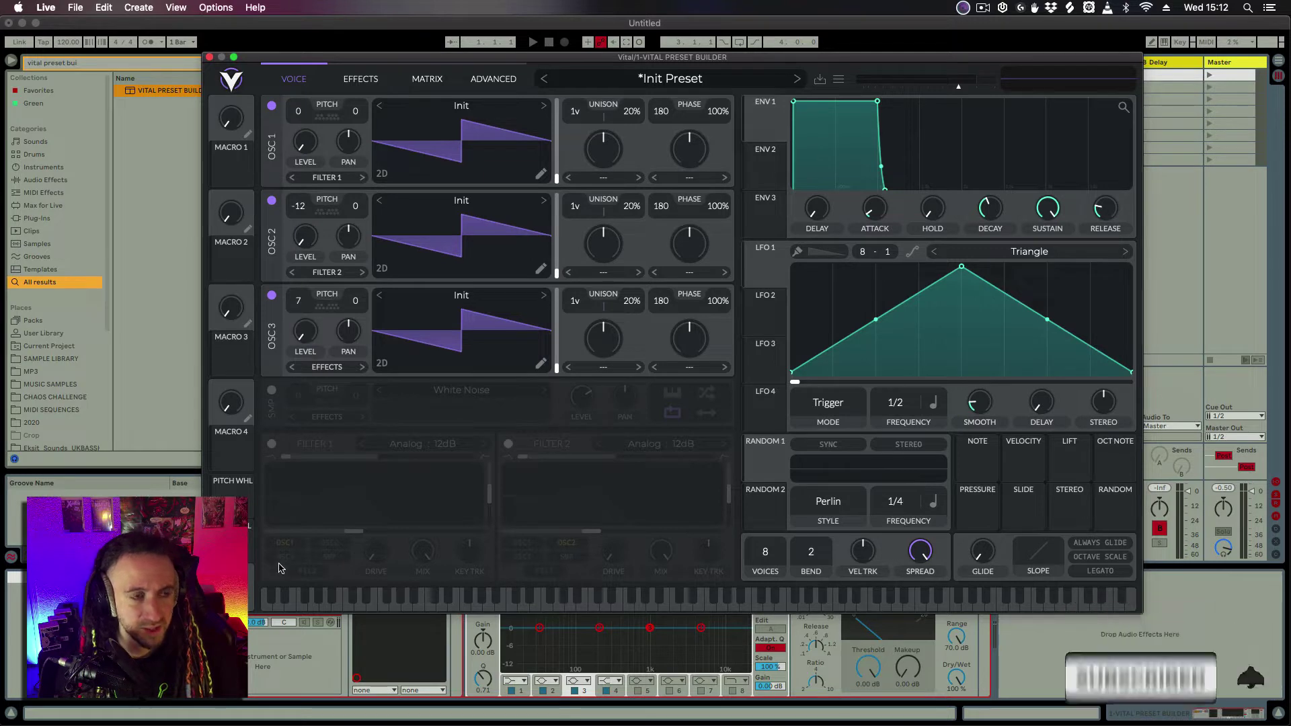
- Load the Factory wavetable Quad Saw into oscillator 1
{"action": "left_click", "coordinate": [478, 109]}
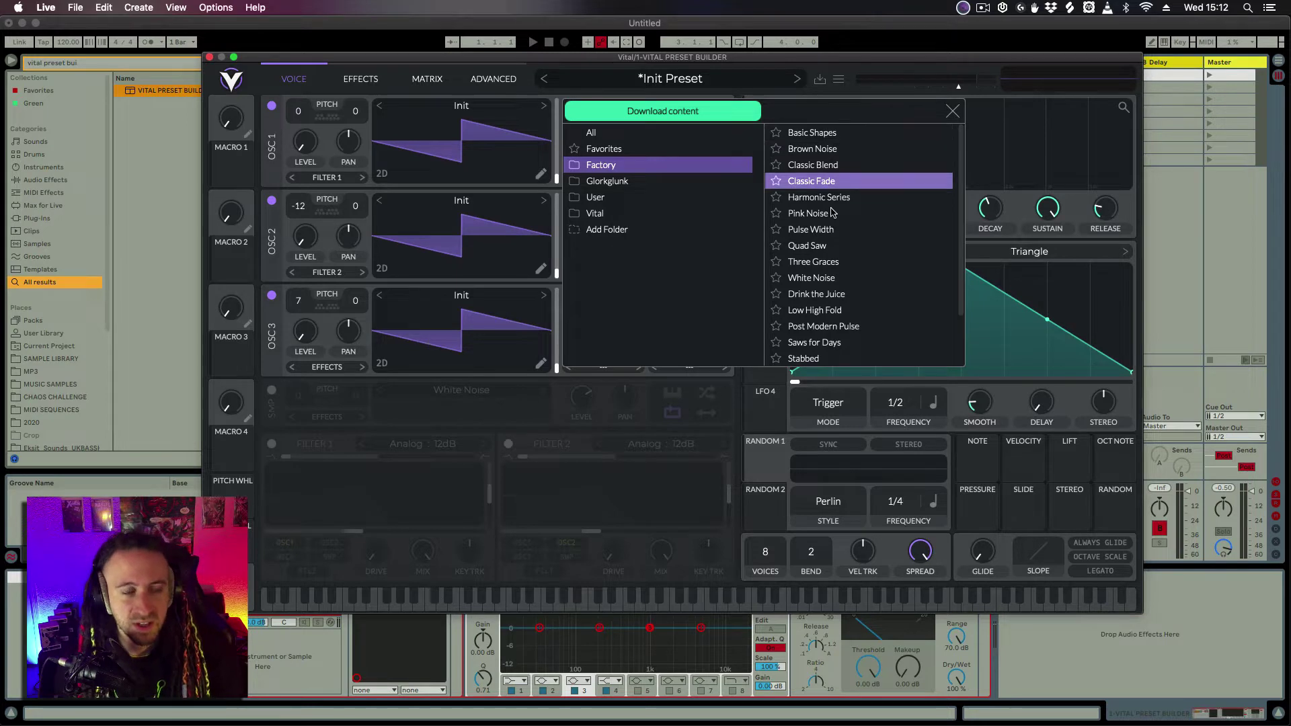
{"action": "left_click", "coordinate": [835, 247]}
{"action": "double_click", "coordinate": [842, 248]}
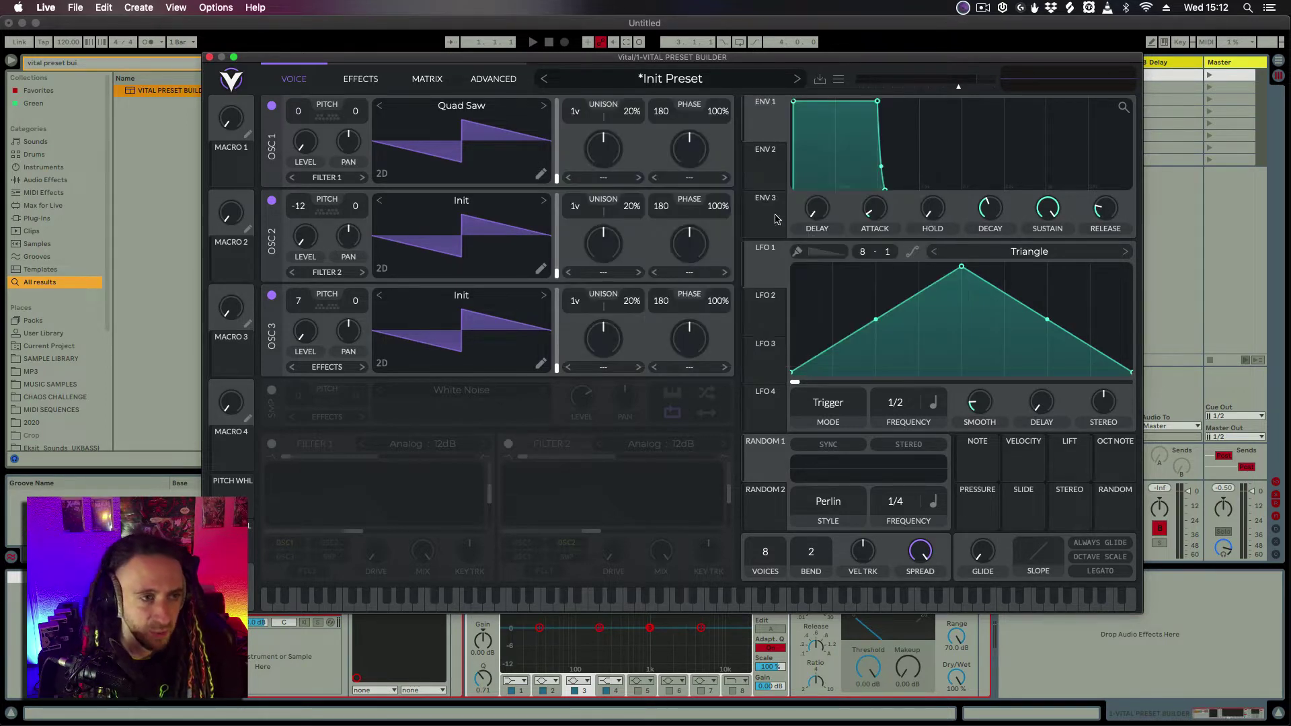
- Apply the Harmonic Stretch spectral morph to oscillator 1 with its amount raised above the midpoint, and set its unison to 7 voices
{"action": "left_click", "coordinate": [603, 178]}
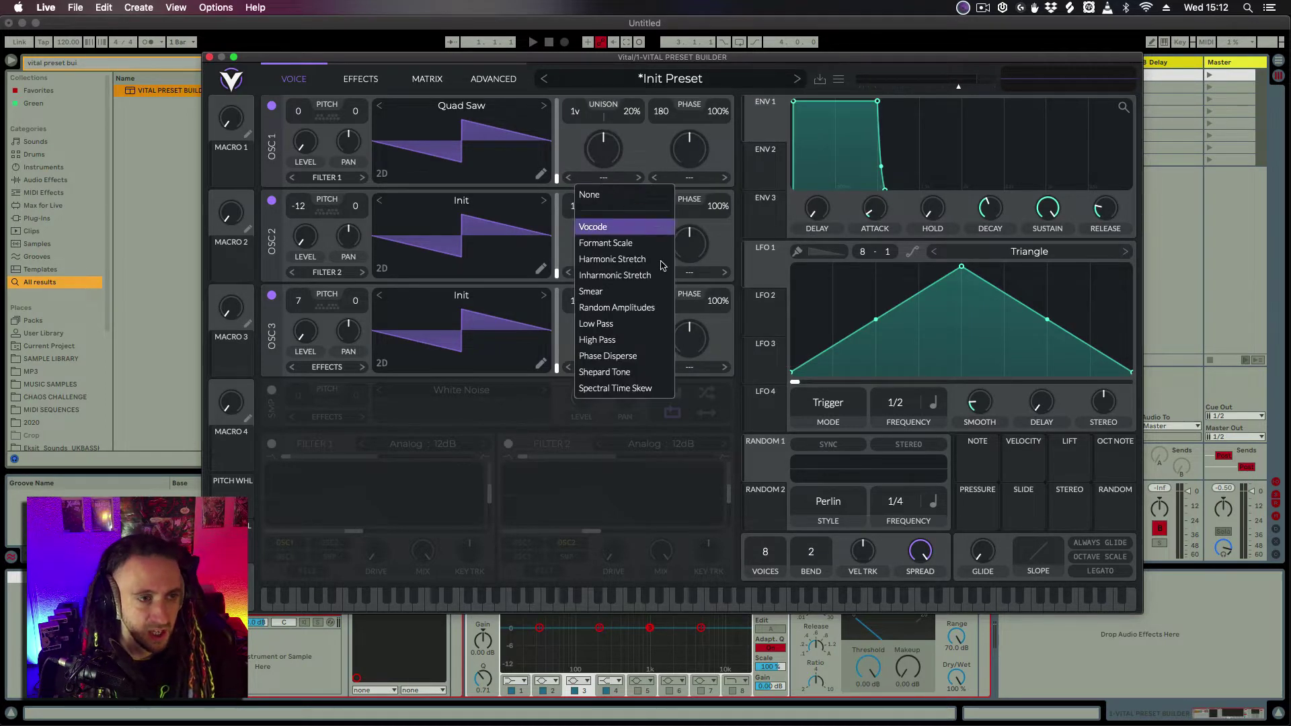
{"action": "left_click", "coordinate": [619, 259]}
{"action": "mouse_move", "coordinate": [608, 151]}
{"action": "left_mouse_down"}
{"action": "mouse_move", "coordinate": [610, 165]}
{"action": "mouse_move", "coordinate": [613, 149]}
{"action": "left_mouse_up"}
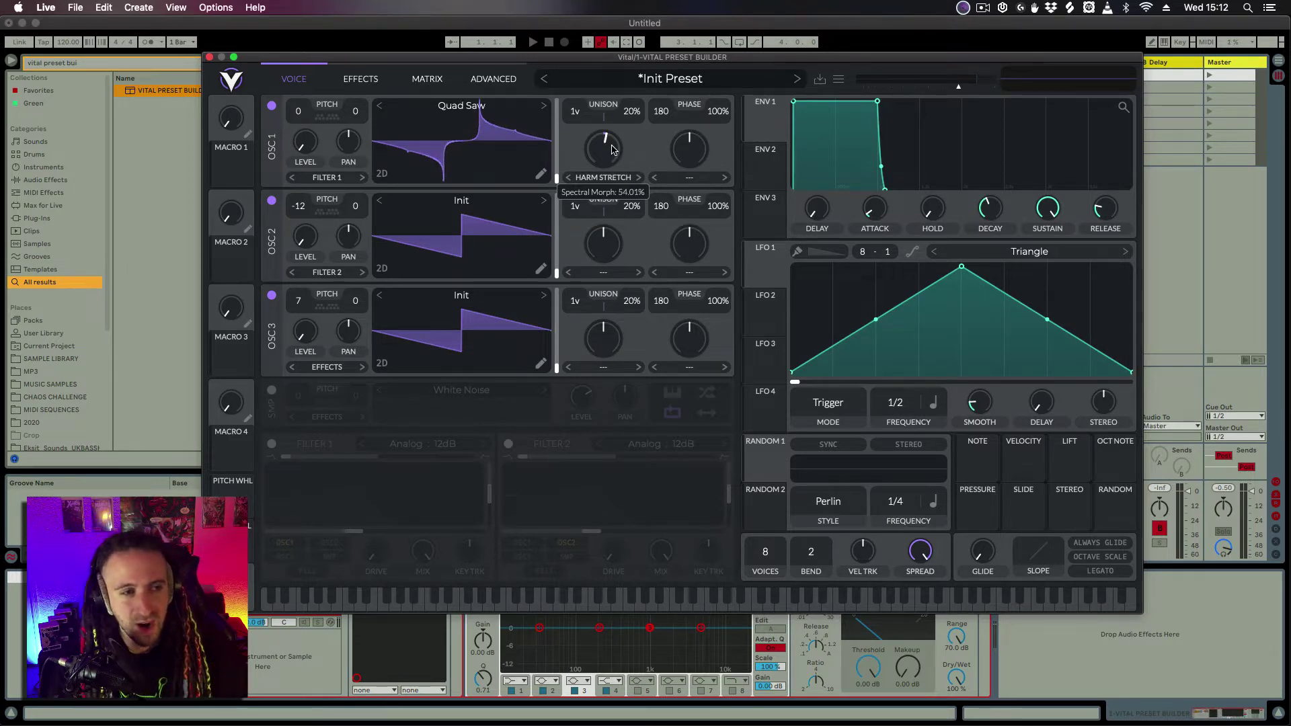
{"action": "left_click_drag", "start_coordinate": [612, 149], "coordinate": [611, 112]}
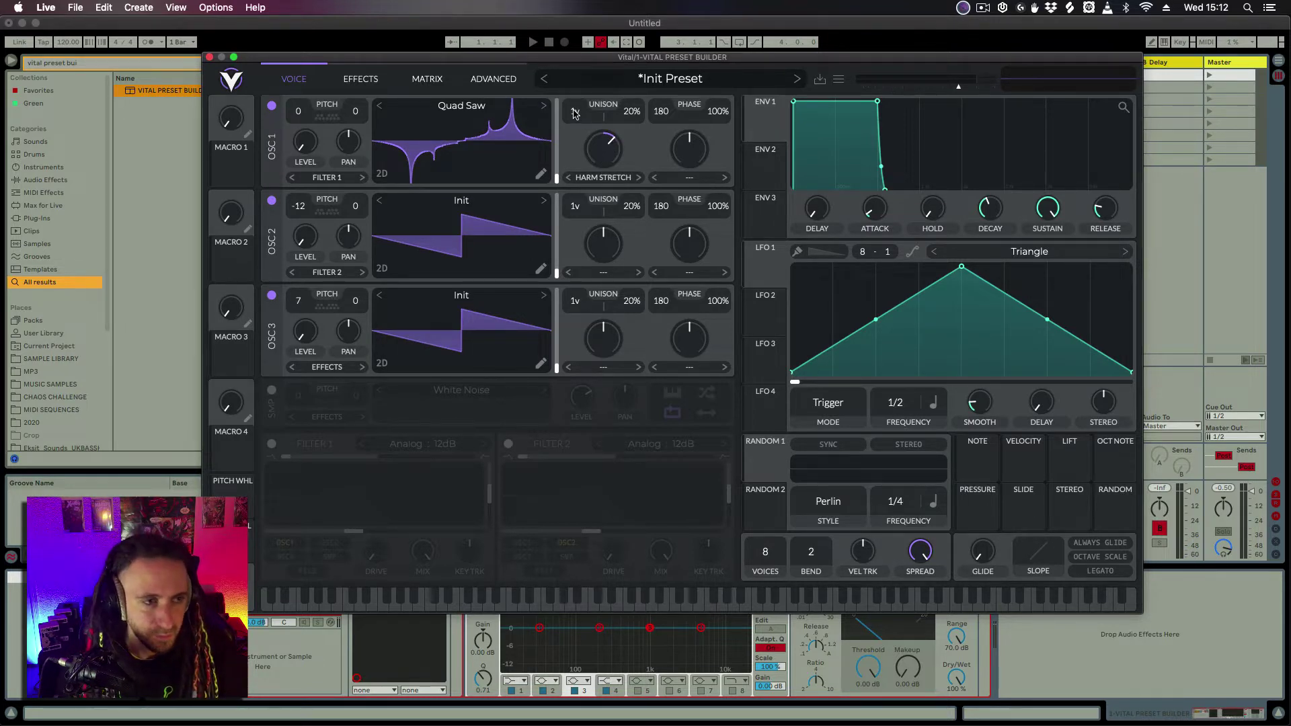
{"action": "left_click_drag", "start_coordinate": [575, 113], "coordinate": [583, 66]}
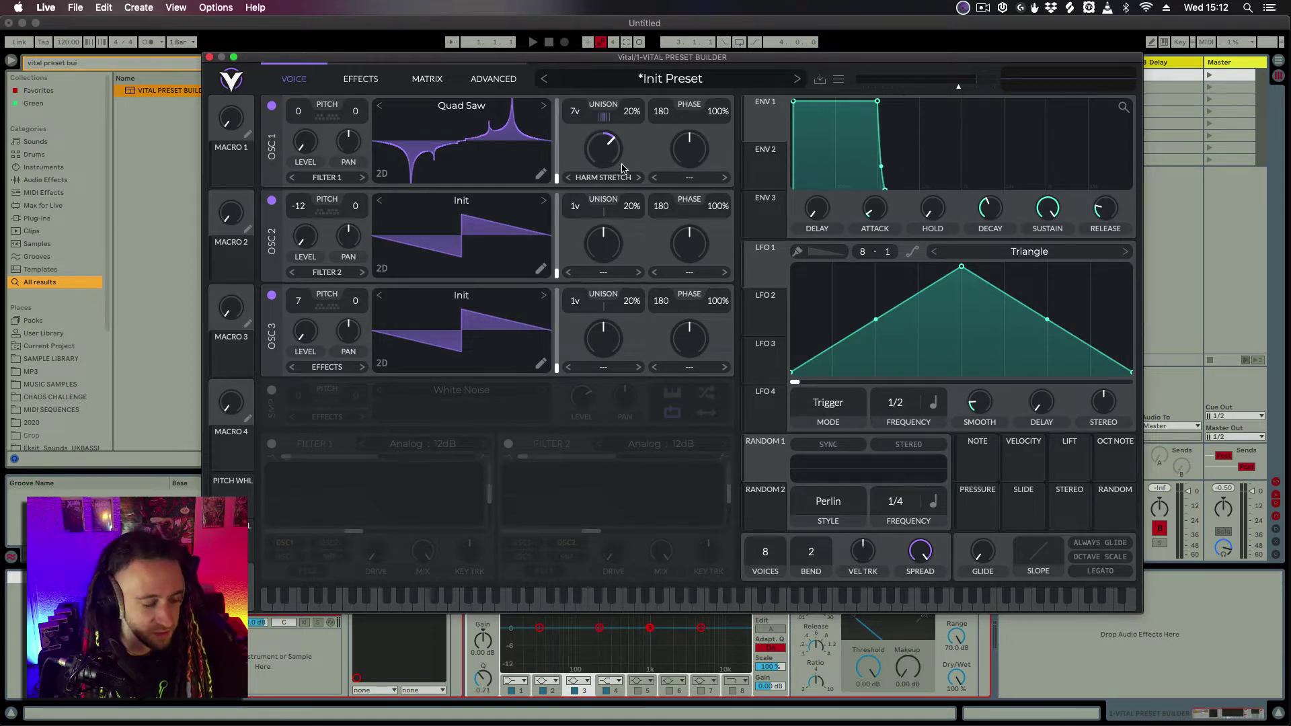
- Raise oscillator 1's level to audition its sound, and turn the level back down to zero
{"action": "left_click_drag", "start_coordinate": [337, 62], "coordinate": [359, 93]}
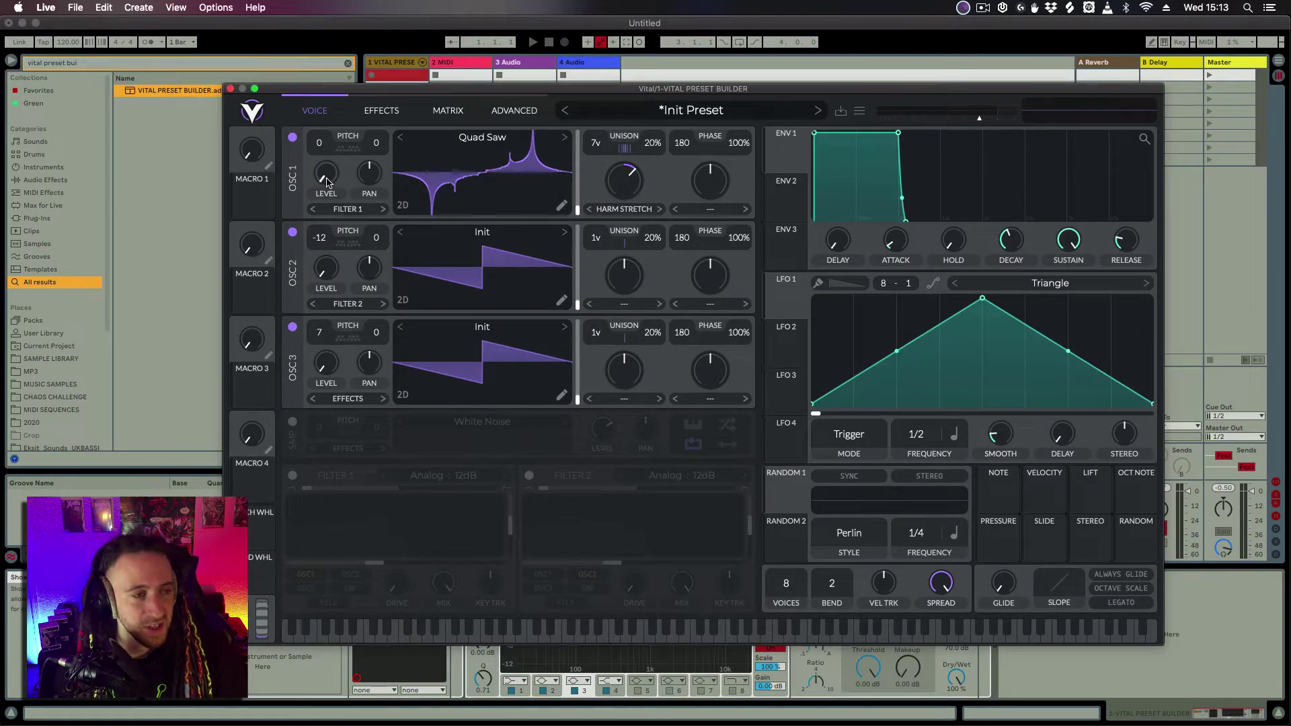
{"action": "left_click_drag", "start_coordinate": [328, 182], "coordinate": [336, 138]}
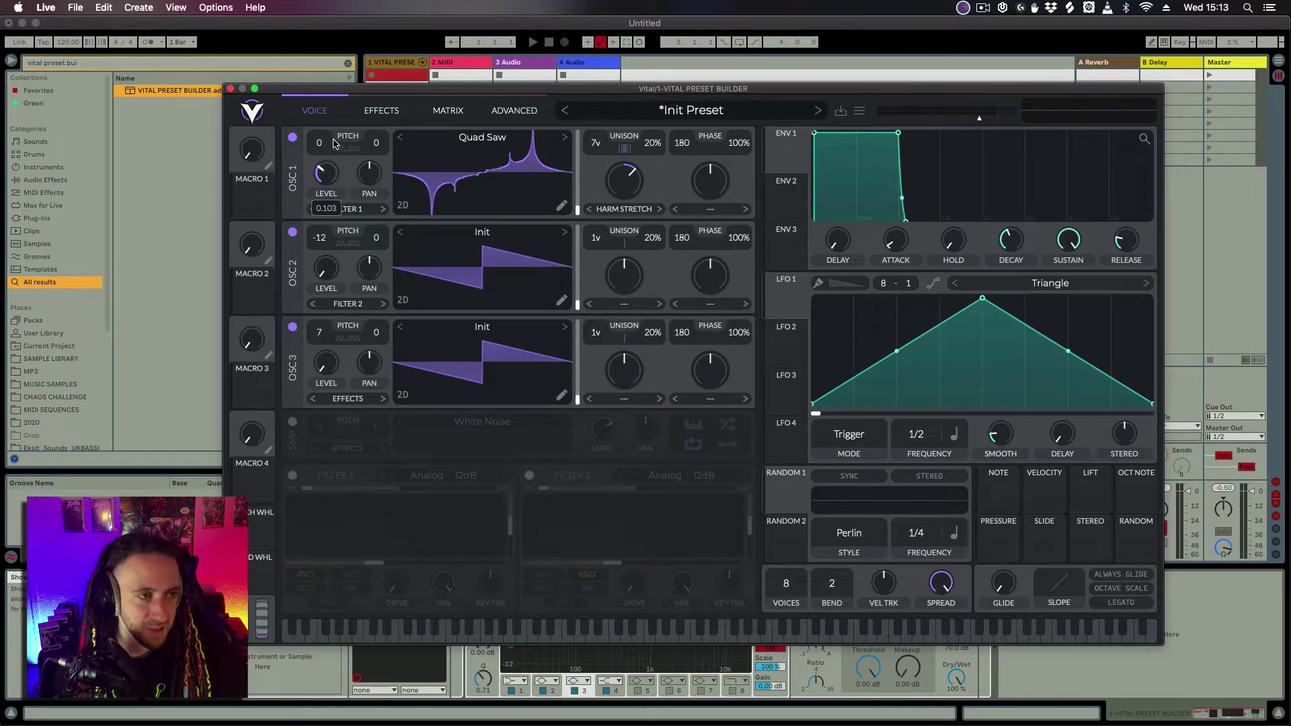
{"action": "mouse_move", "coordinate": [625, 182]}
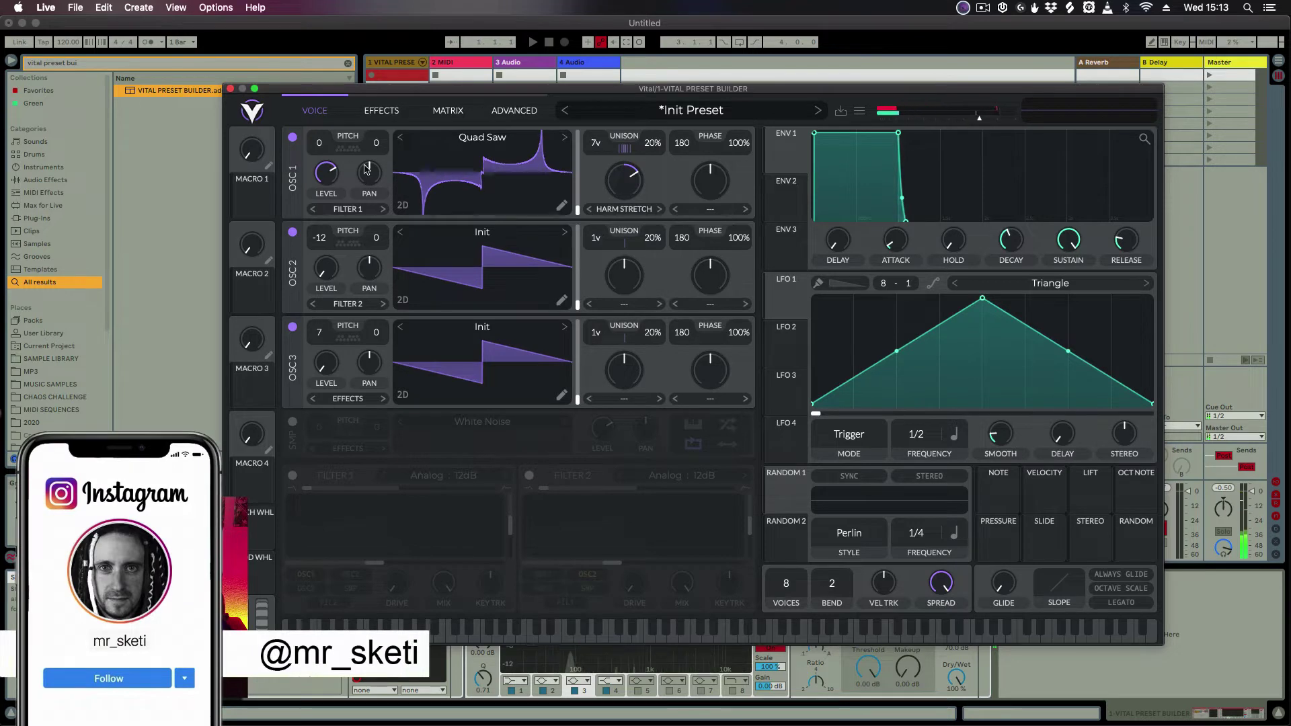
{"action": "left_click_drag", "start_coordinate": [328, 184], "coordinate": [324, 241]}
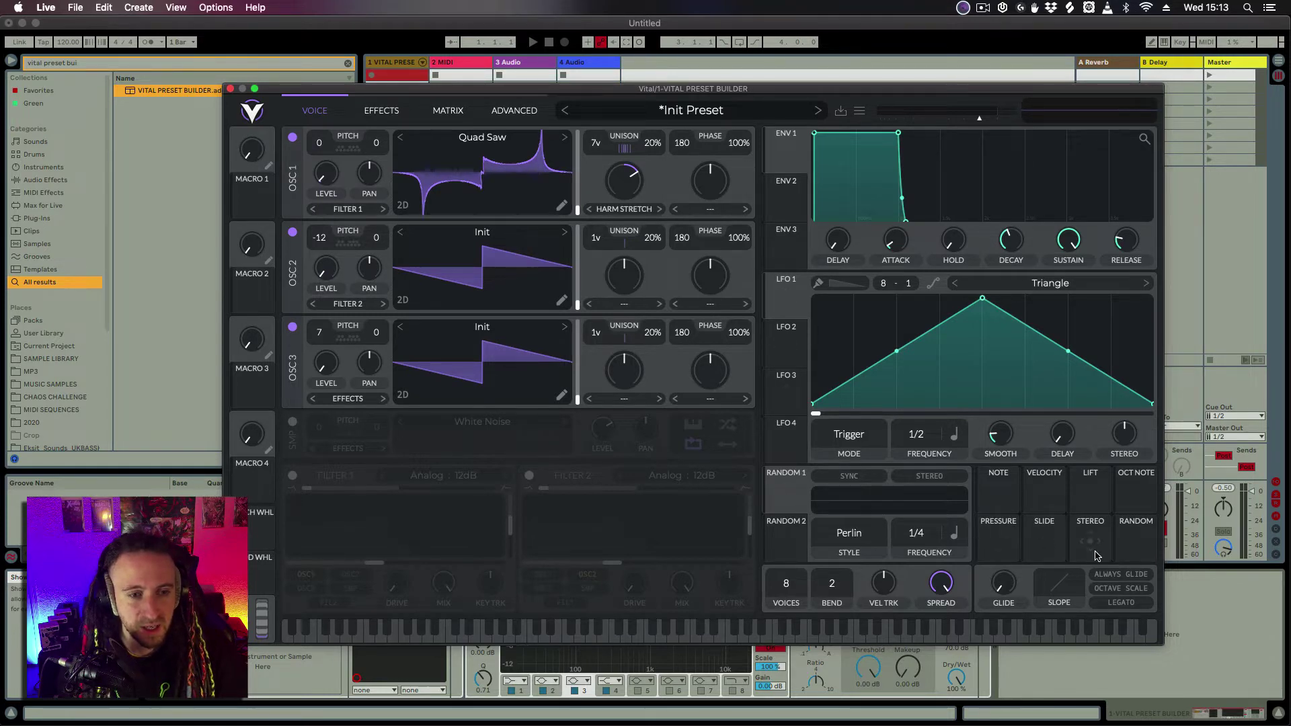
- Switch LFO 1's frequency to seconds and set it to about 8.596 secs
{"action": "left_click", "coordinate": [785, 299]}
{"action": "left_click", "coordinate": [785, 348]}
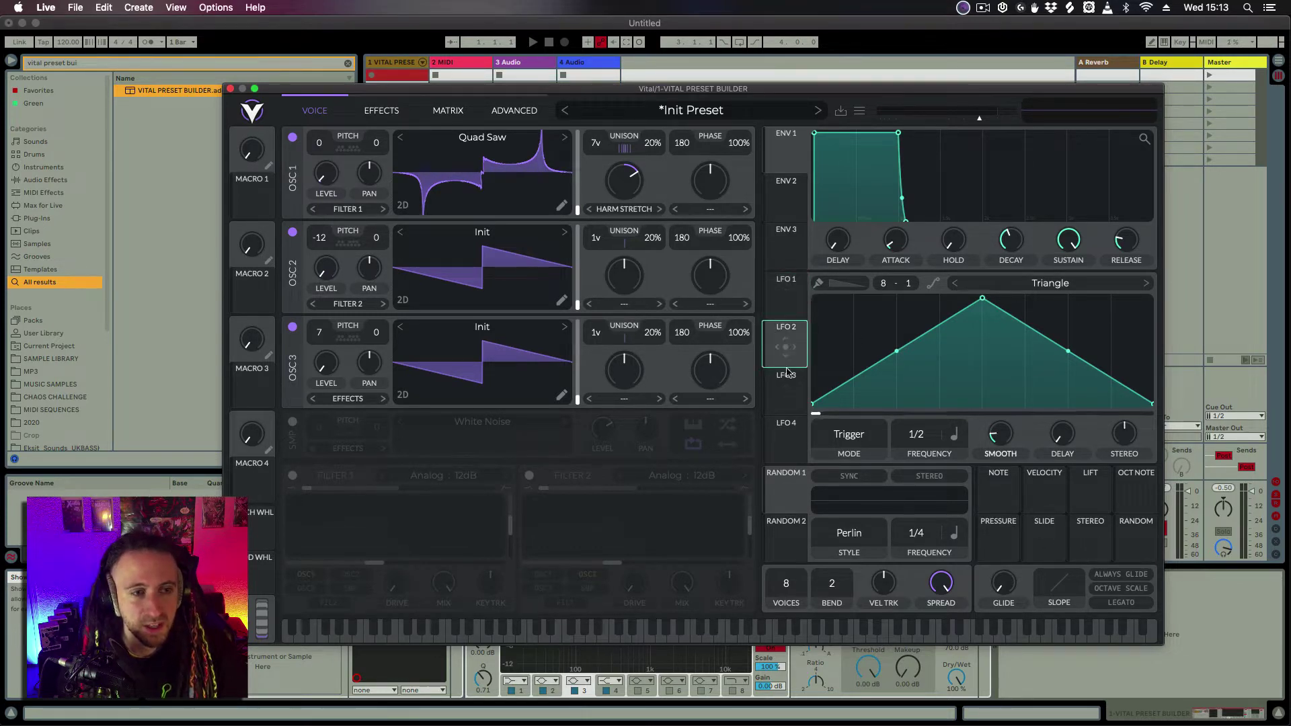
{"action": "left_click", "coordinate": [785, 386]}
{"action": "left_click", "coordinate": [777, 301]}
{"action": "left_click", "coordinate": [954, 434]}
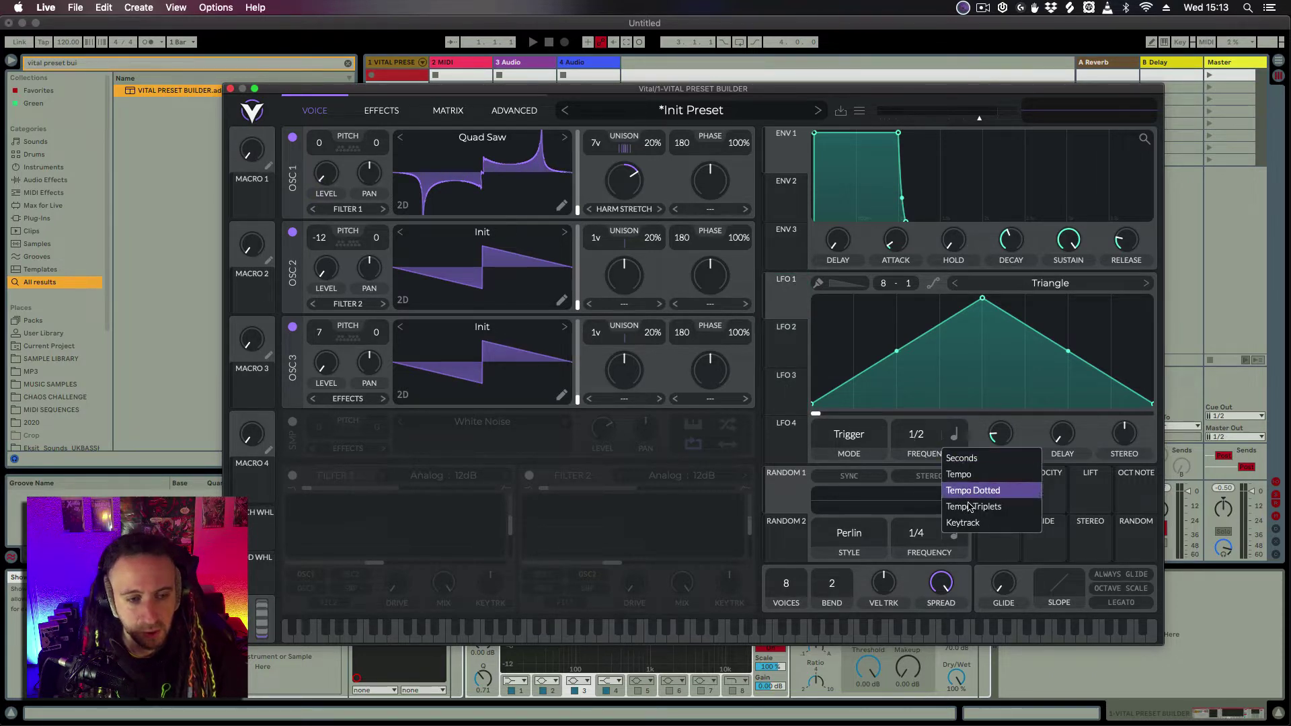
{"action": "left_click", "coordinate": [952, 458]}
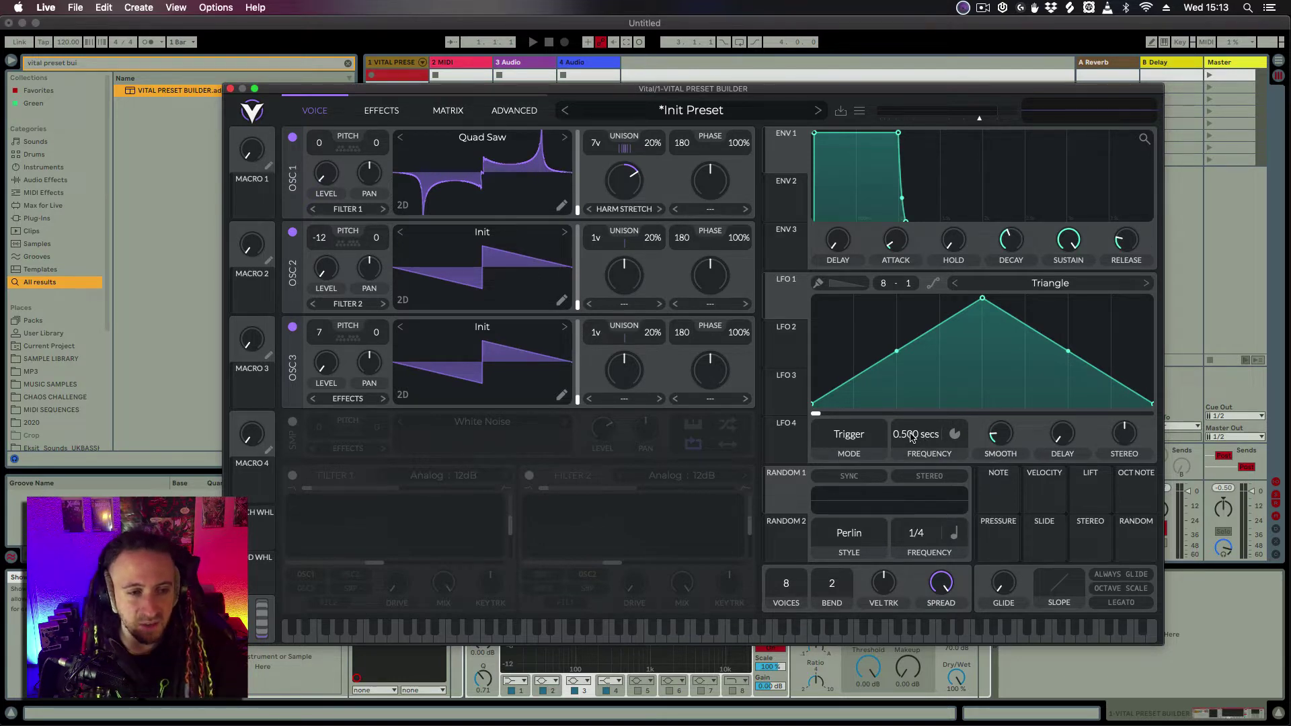
{"action": "left_click_drag", "start_coordinate": [911, 438], "coordinate": [914, 476]}
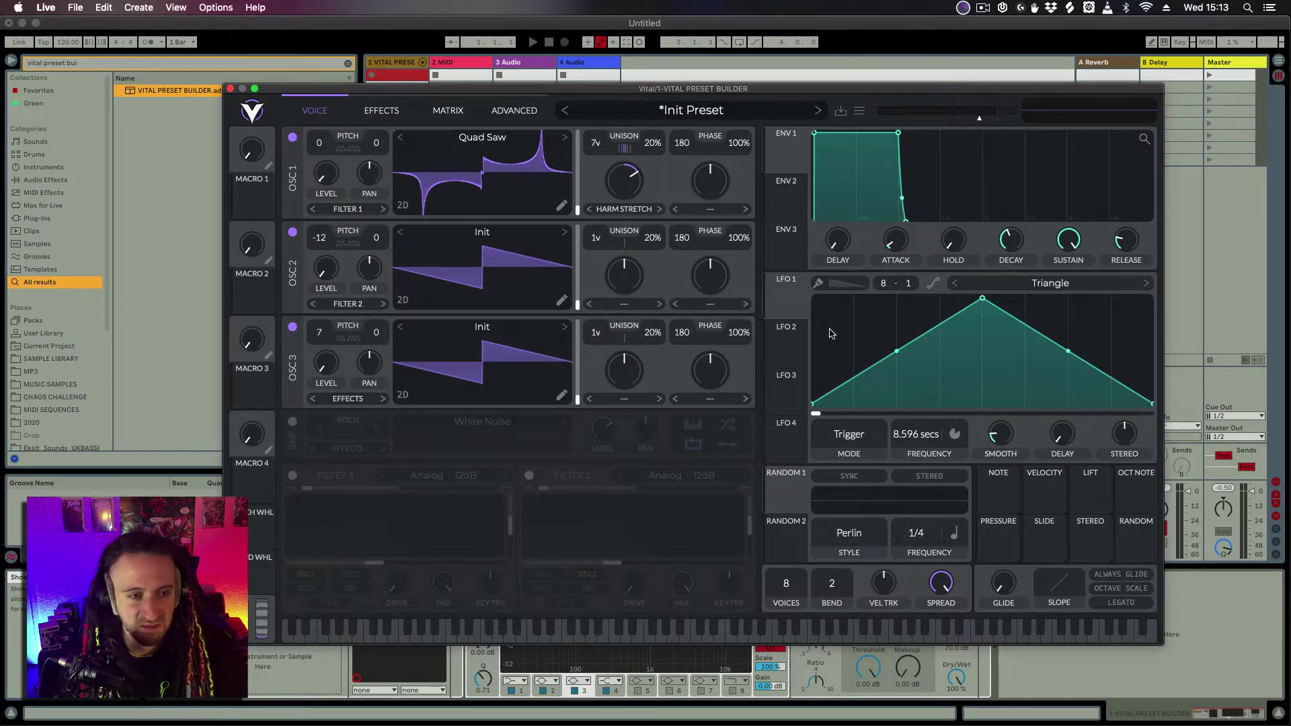
- Switch LFO 2's frequency to seconds and set it to about 10.23 secs
{"action": "left_click", "coordinate": [785, 342]}
{"action": "left_click", "coordinate": [953, 443]}
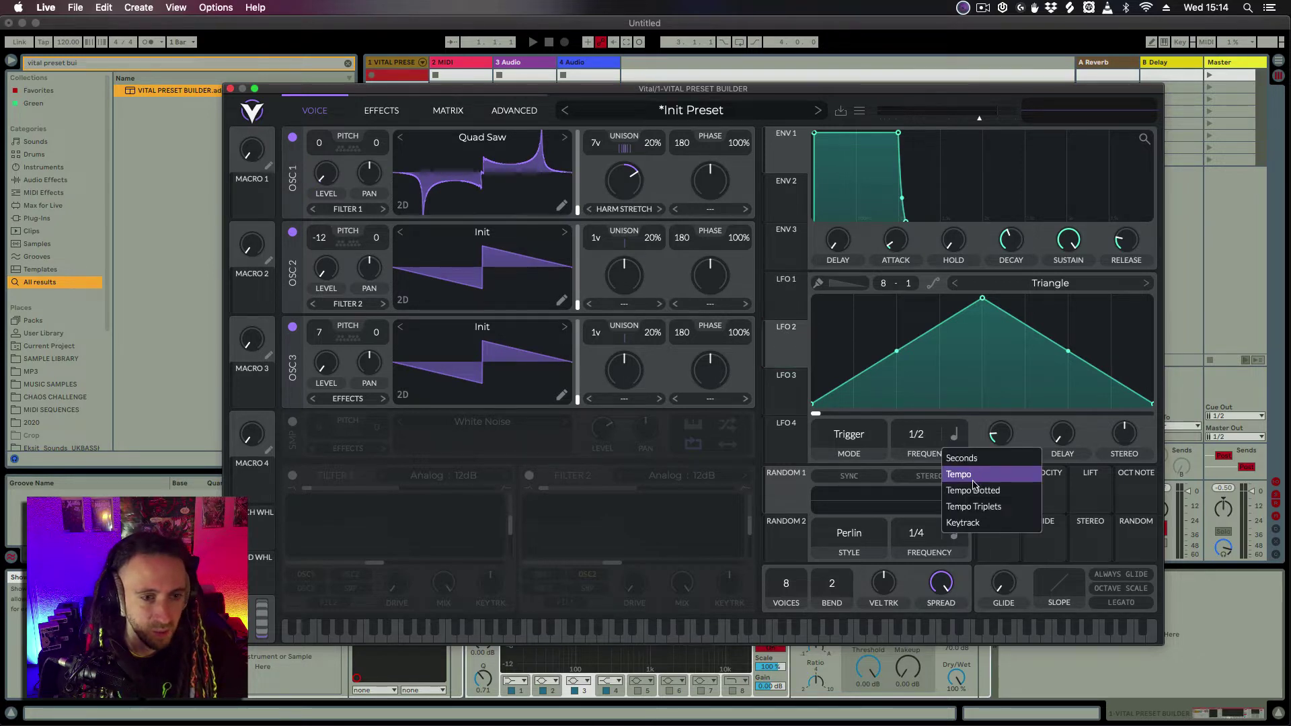
{"action": "left_click", "coordinate": [962, 458]}
{"action": "left_click_drag", "start_coordinate": [919, 457], "coordinate": [915, 474]}
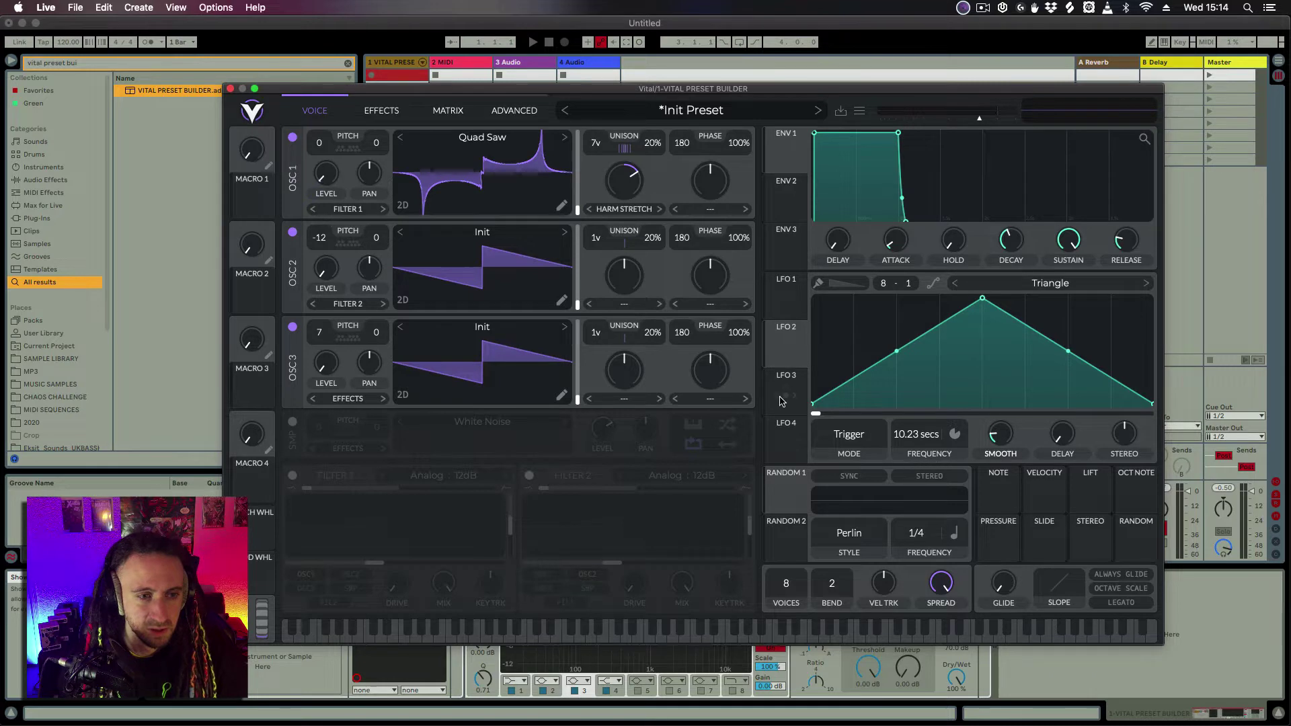
- Switch LFO 3's frequency to seconds and set it to about 7.060 secs
{"action": "left_click", "coordinate": [784, 400]}
{"action": "left_click", "coordinate": [951, 439]}
{"action": "left_click", "coordinate": [962, 458]}
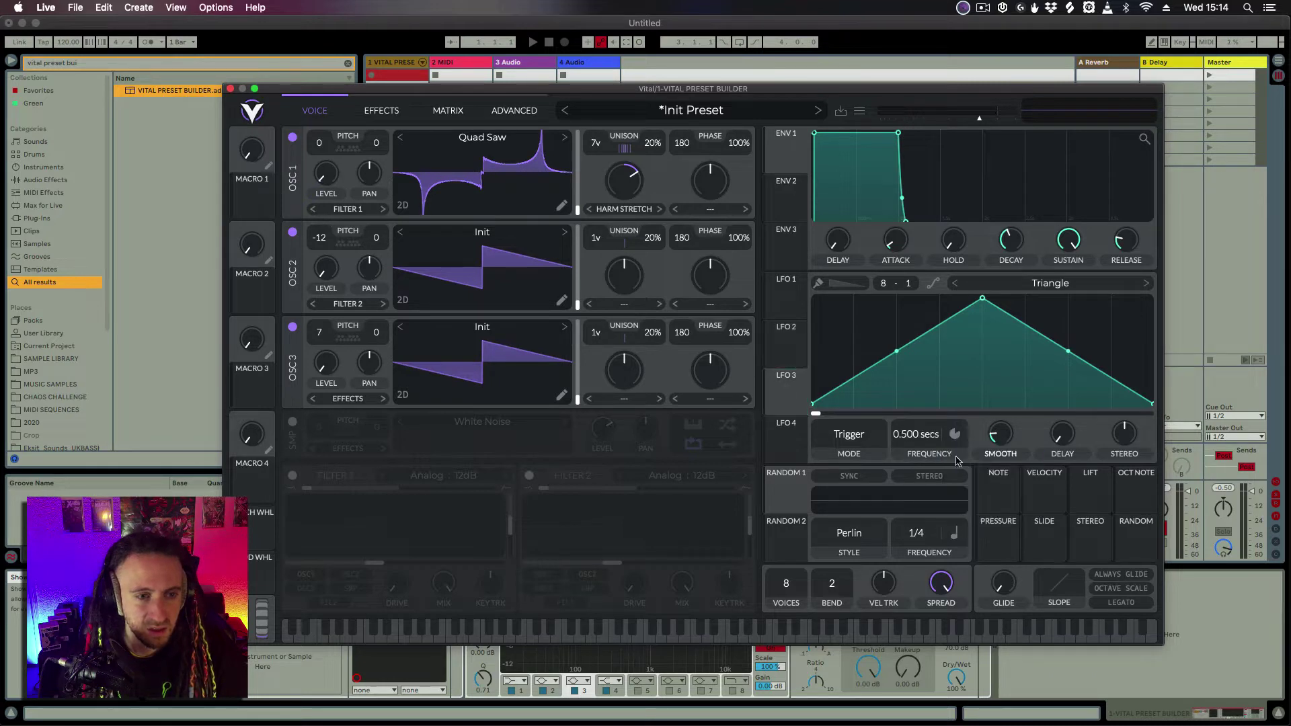
{"action": "left_click_drag", "start_coordinate": [923, 451], "coordinate": [922, 464]}
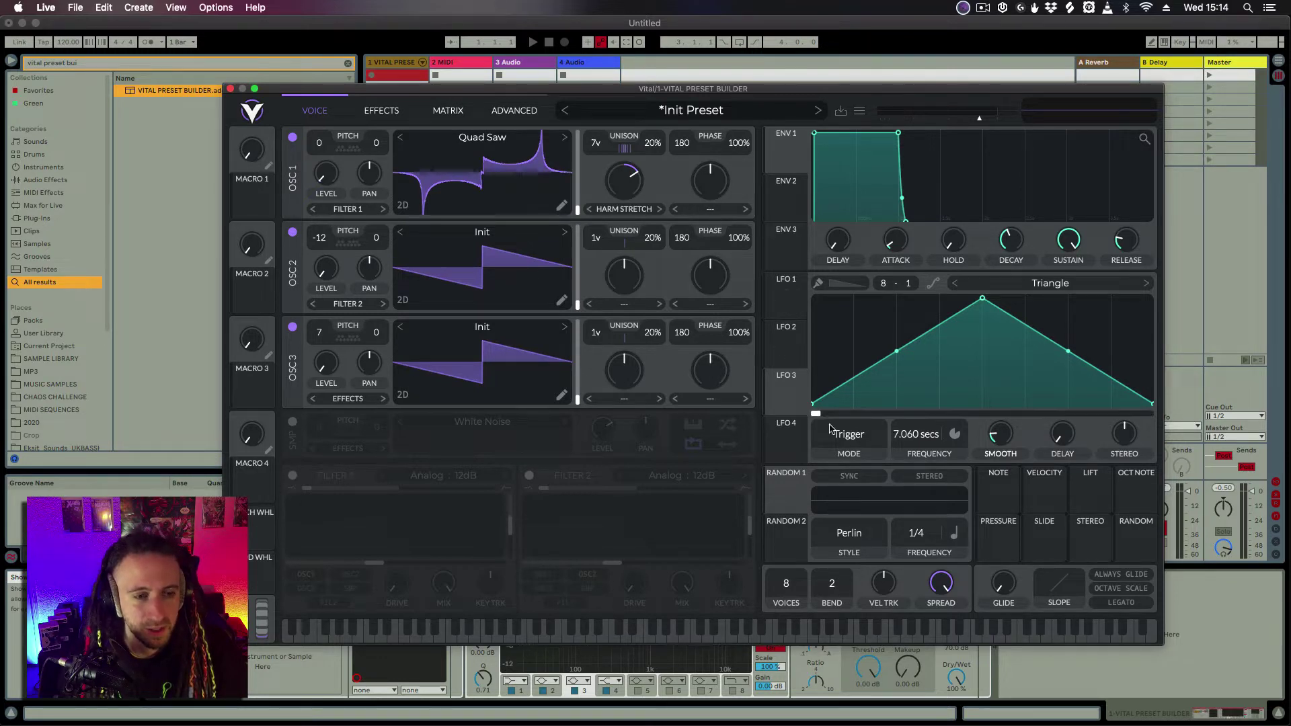
- Reshape LFO 1's triangle by shifting its peak to three quarters of the cycle, bowing the fall upward and the rise slightly downward
{"action": "left_click", "coordinate": [797, 291]}
{"action": "left_click", "coordinate": [845, 436]}
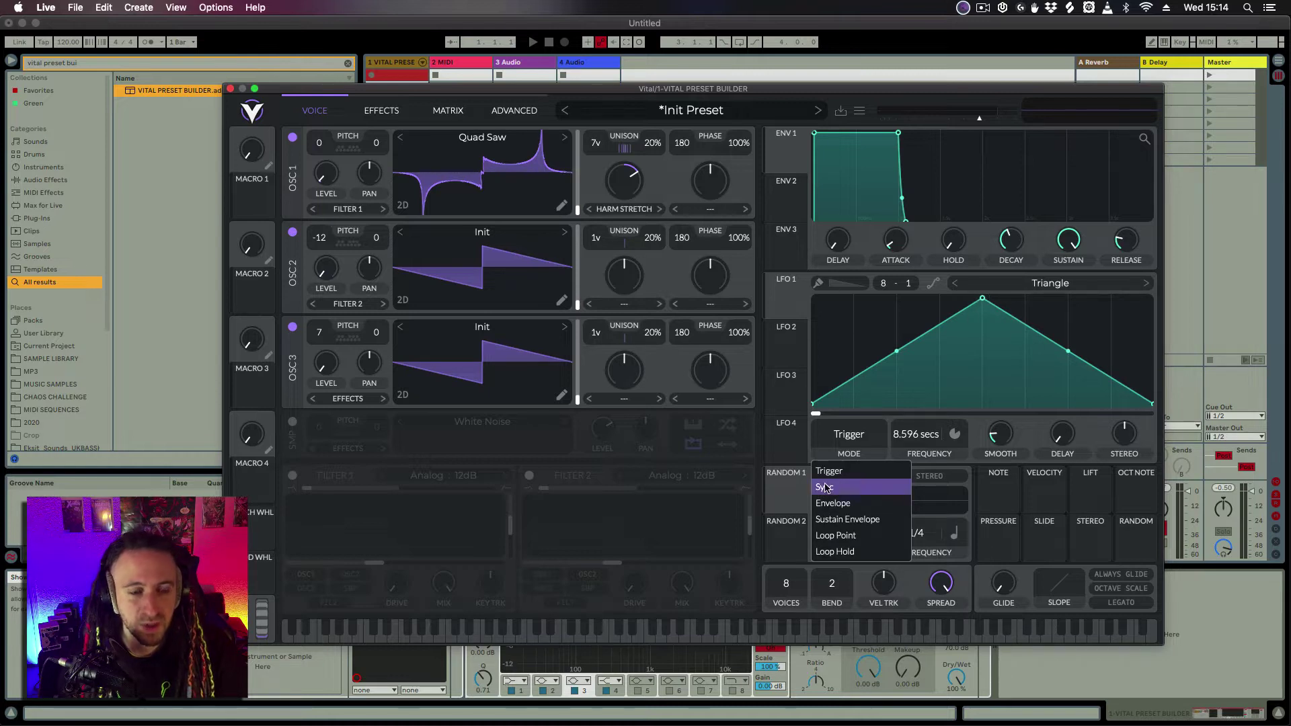
{"action": "left_click", "coordinate": [792, 313]}
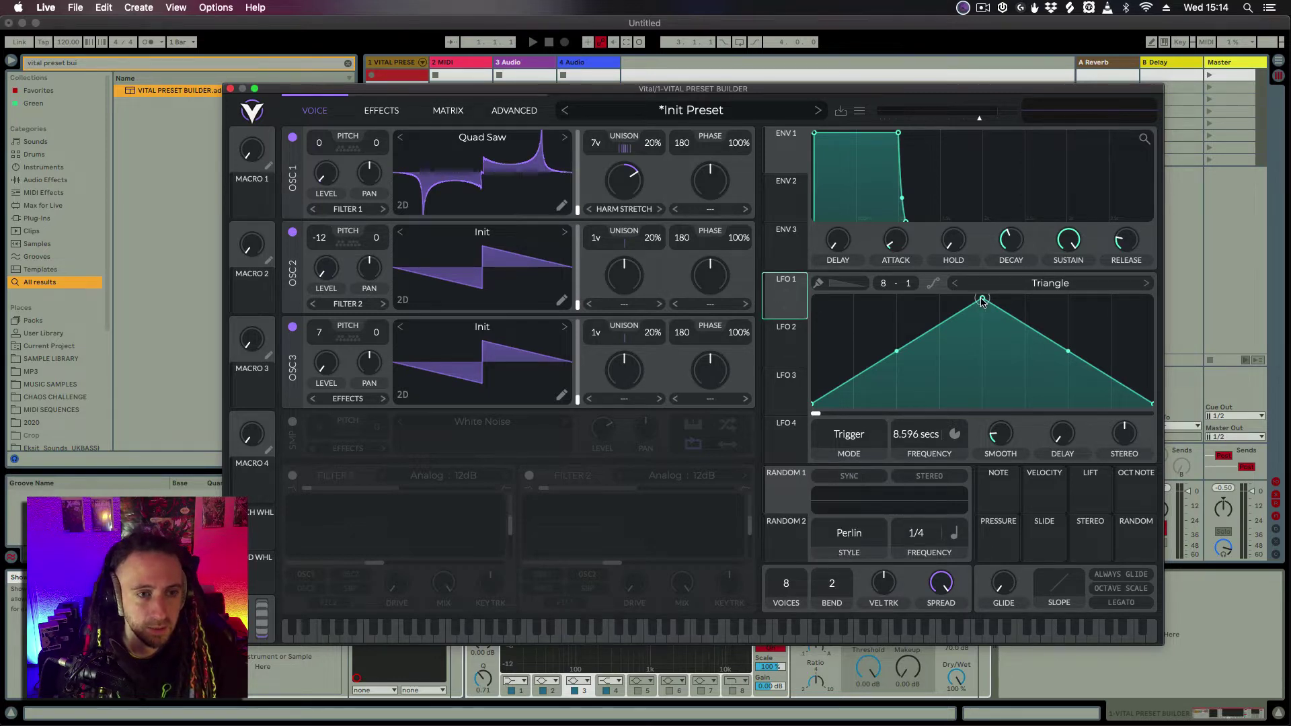
{"action": "left_click_drag", "start_coordinate": [982, 299], "coordinate": [1068, 298]}
{"action": "left_click_drag", "start_coordinate": [1111, 350], "coordinate": [1117, 339]}
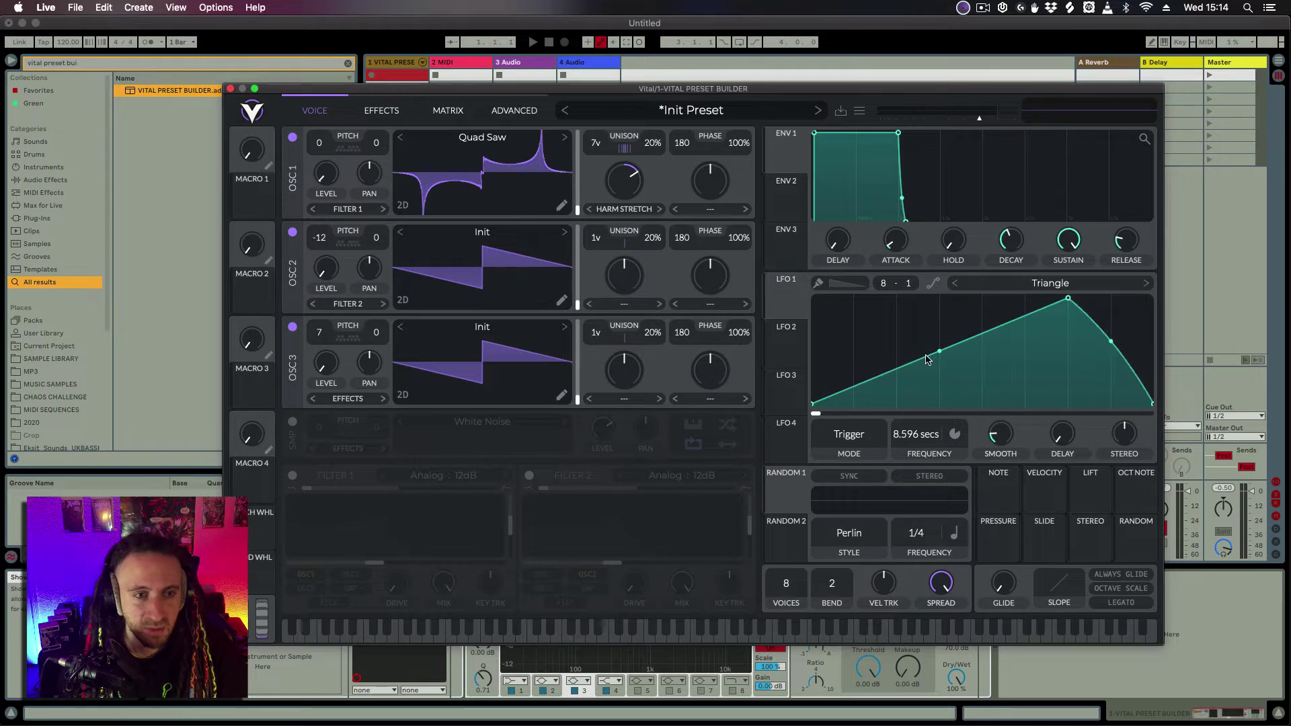
{"action": "left_click_drag", "start_coordinate": [927, 360], "coordinate": [937, 371]}
- Reshape LFO 2 with its peak at a quarter of the cycle, a low point just past the middle, a second lower peak near the end, and curved slopes
{"action": "left_click", "coordinate": [786, 343]}
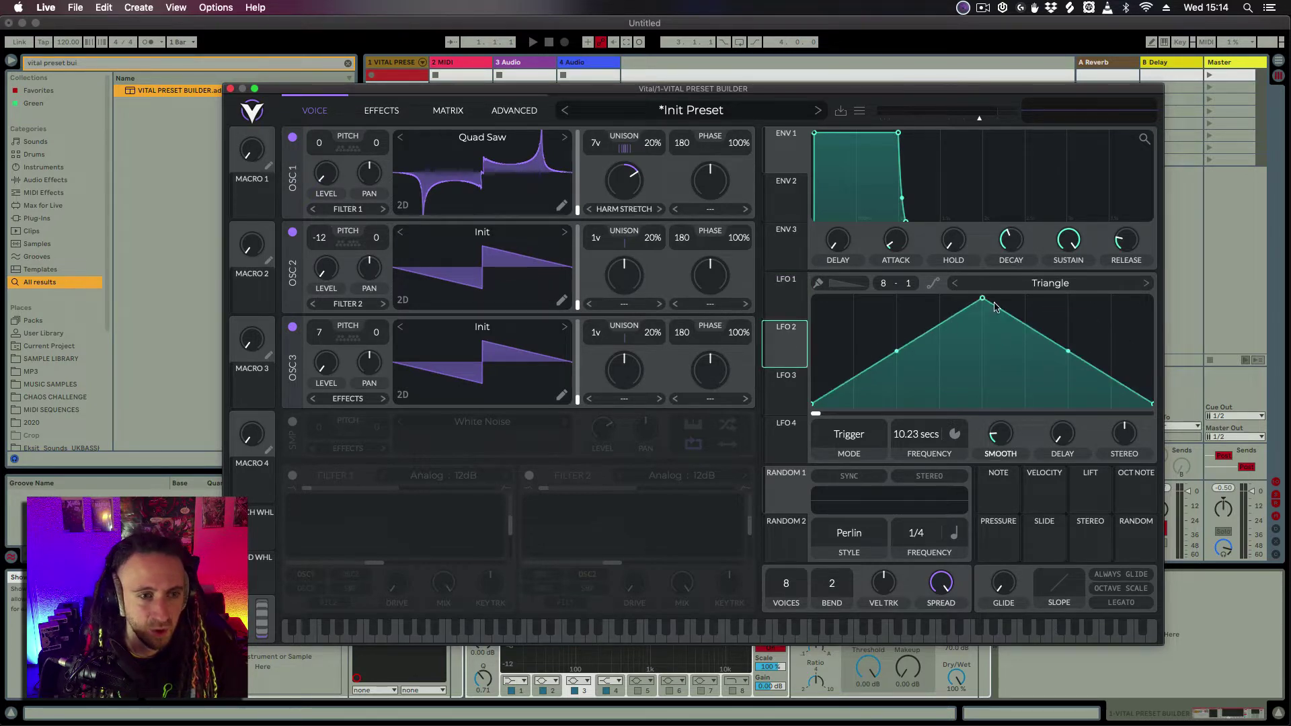
{"action": "left_click_drag", "start_coordinate": [996, 306], "coordinate": [897, 300]}
{"action": "left_click_drag", "start_coordinate": [855, 355], "coordinate": [859, 368]}
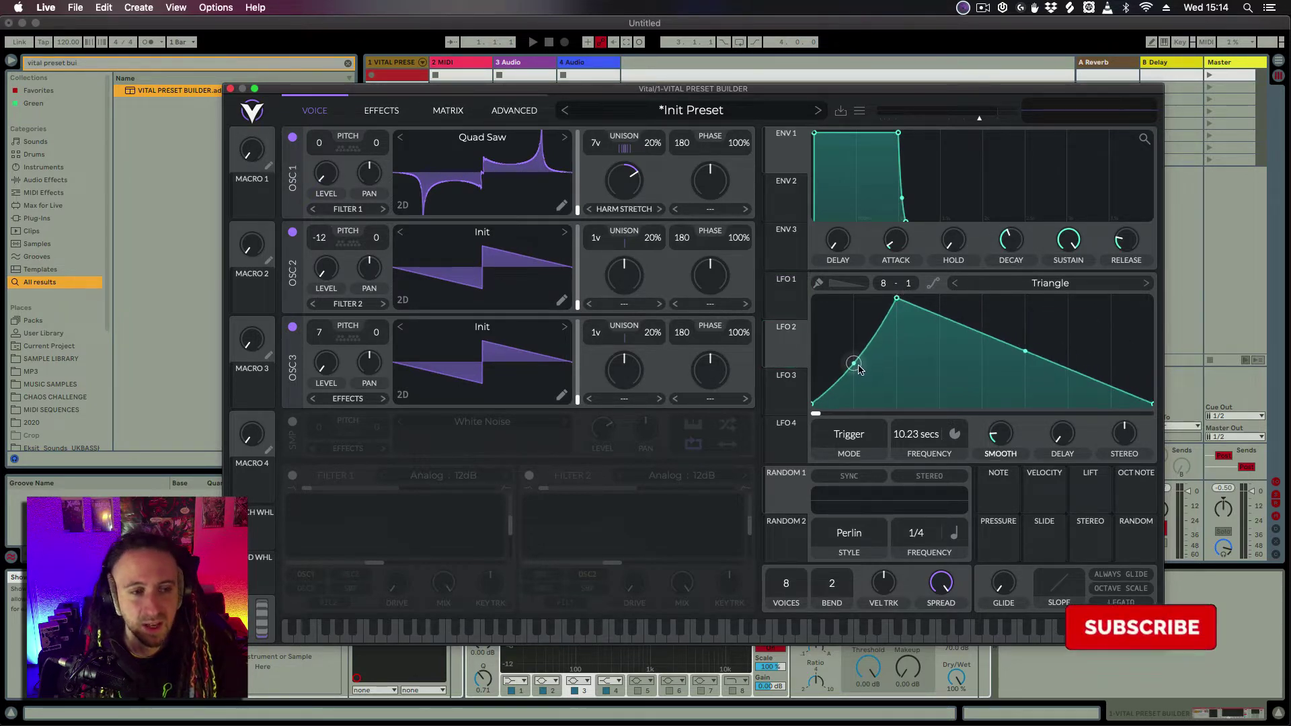
{"action": "double_click", "coordinate": [974, 335]}
{"action": "left_click_drag", "start_coordinate": [976, 337], "coordinate": [1001, 377]}
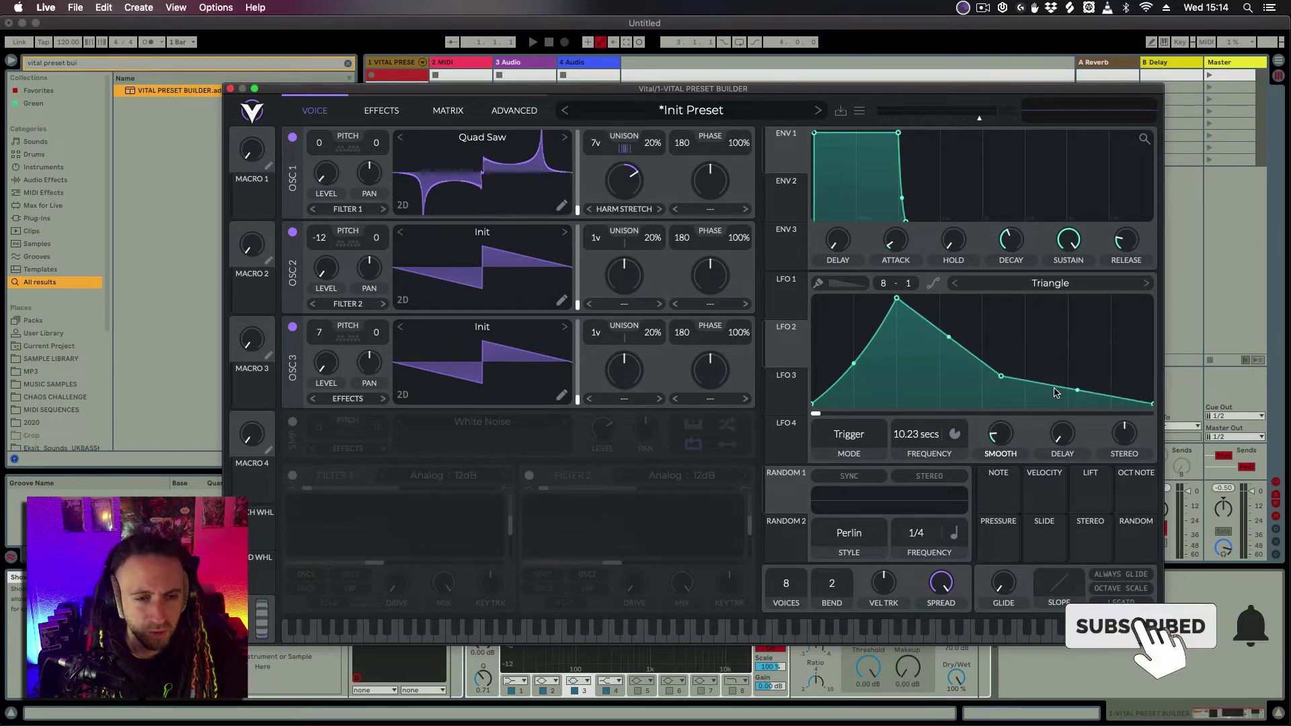
{"action": "left_click_drag", "start_coordinate": [1078, 390], "coordinate": [1135, 352]}
{"action": "left_click_drag", "start_coordinate": [949, 336], "coordinate": [952, 329]}
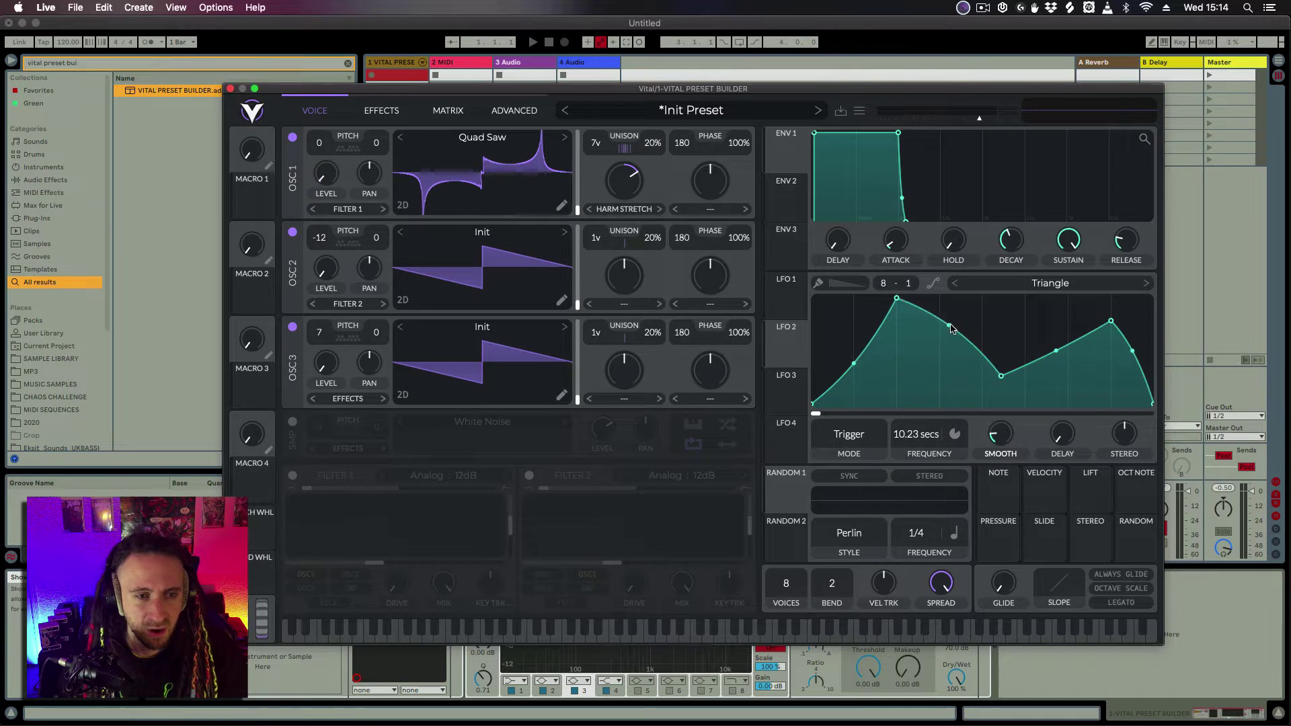
- Reshape LFO 3's triangle by shifting its peak to about three eighths of the cycle and bowing the falling slope upward
{"action": "left_click", "coordinate": [783, 390]}
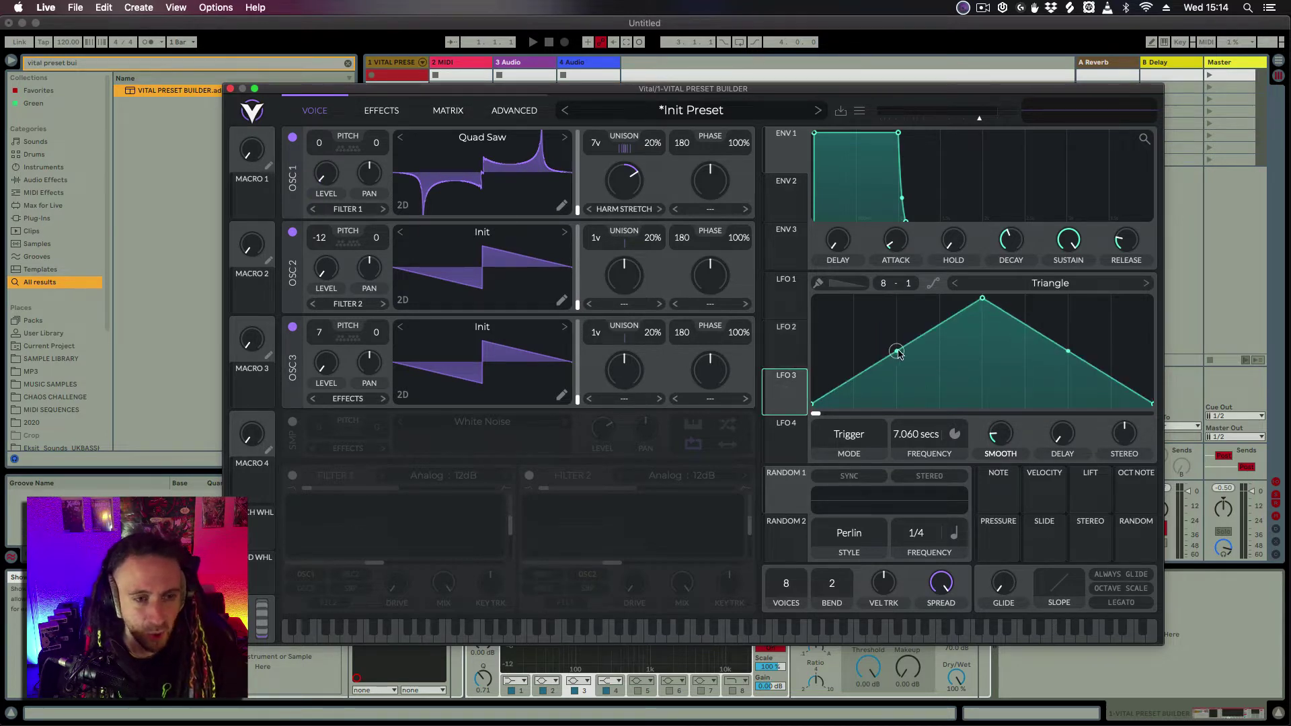
{"action": "left_click_drag", "start_coordinate": [983, 299], "coordinate": [942, 280]}
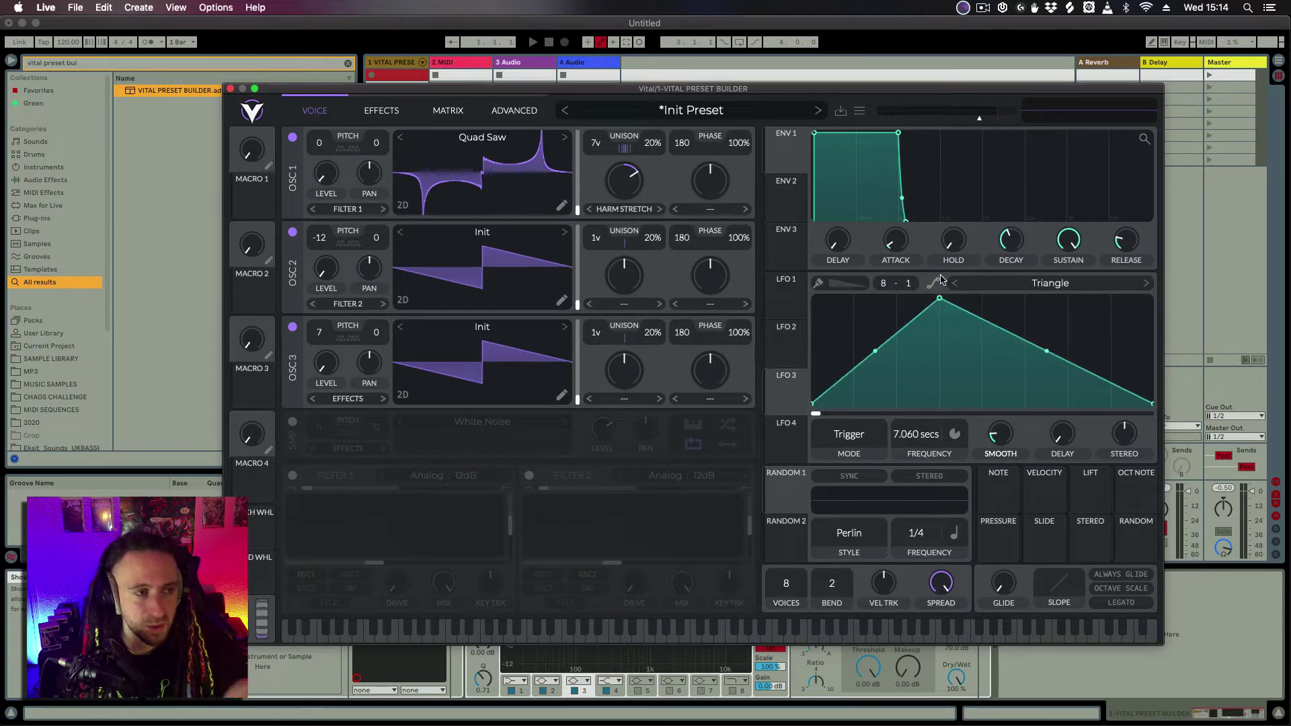
{"action": "left_click_drag", "start_coordinate": [1047, 354], "coordinate": [1047, 334]}
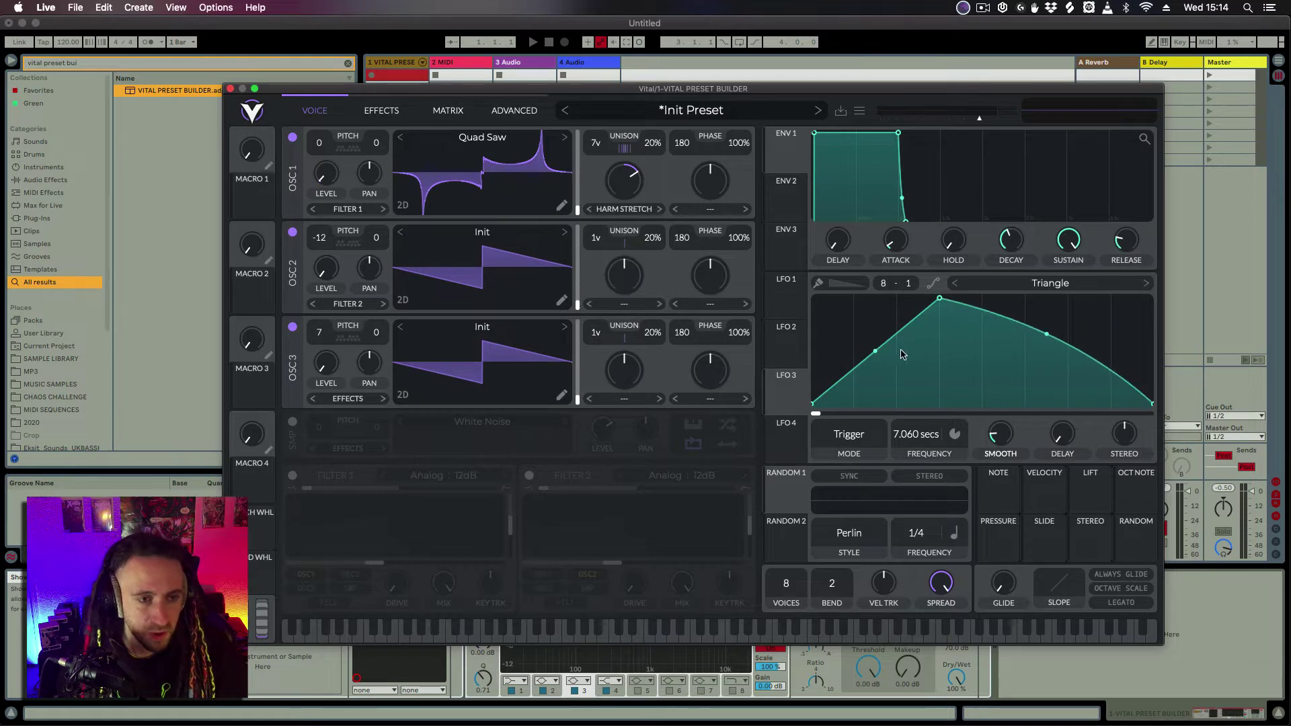
- Bow LFO 3's rising slope slightly downward, and review the shapes and frequency settings of LFOs 1 to 3
{"action": "left_click_drag", "start_coordinate": [875, 352], "coordinate": [814, 337]}
{"action": "left_click", "coordinate": [784, 296]}
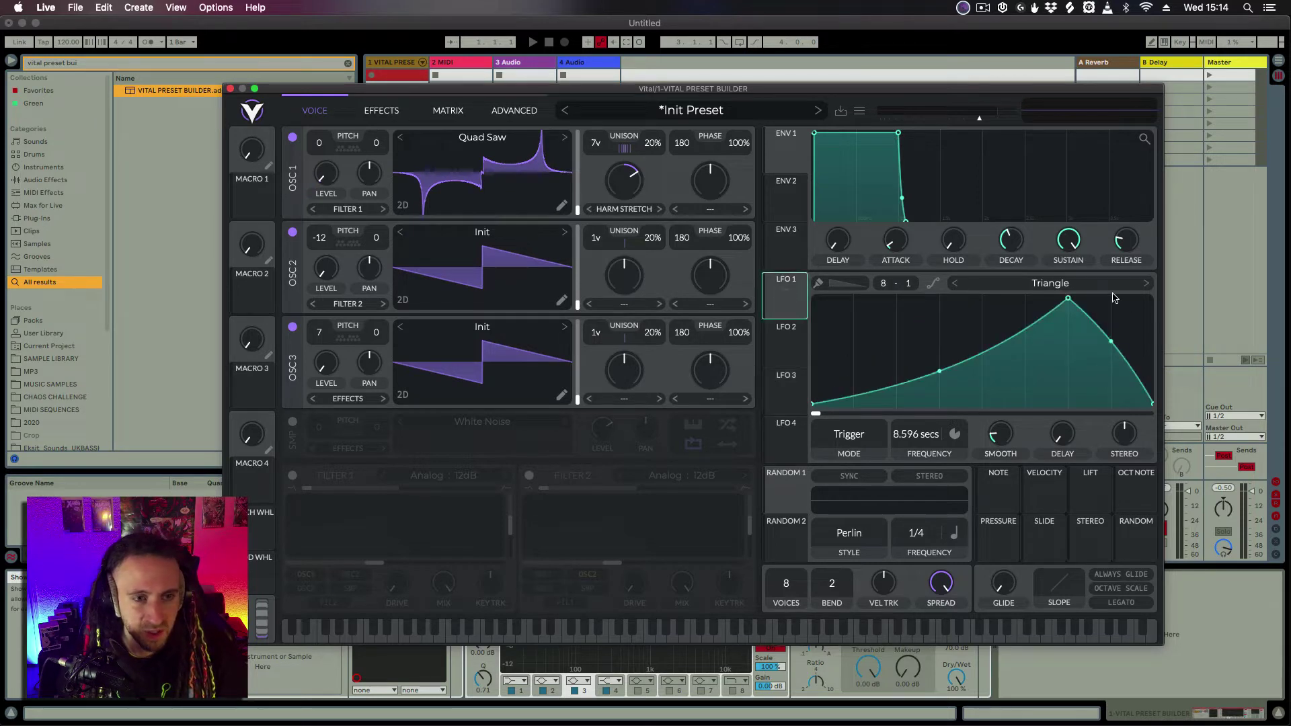
{"action": "left_click", "coordinate": [785, 343]}
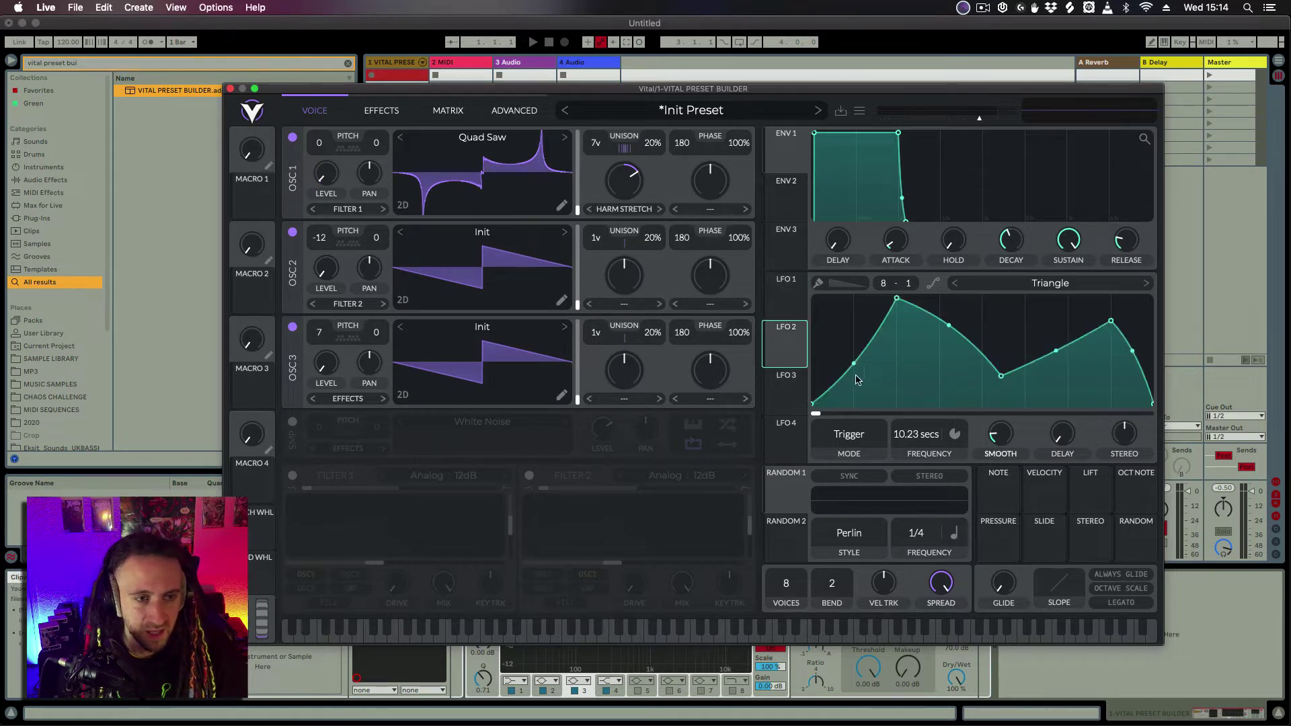
{"action": "left_click", "coordinate": [781, 394]}
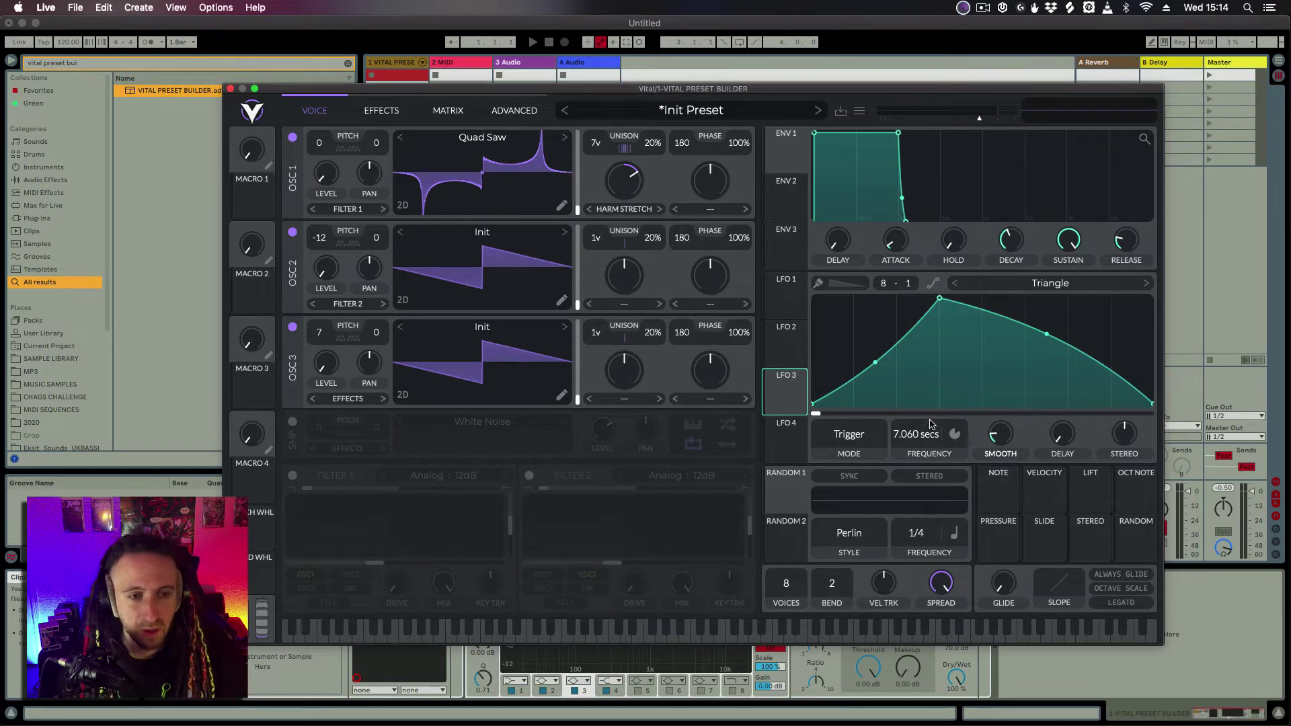
{"action": "left_click", "coordinate": [955, 433]}
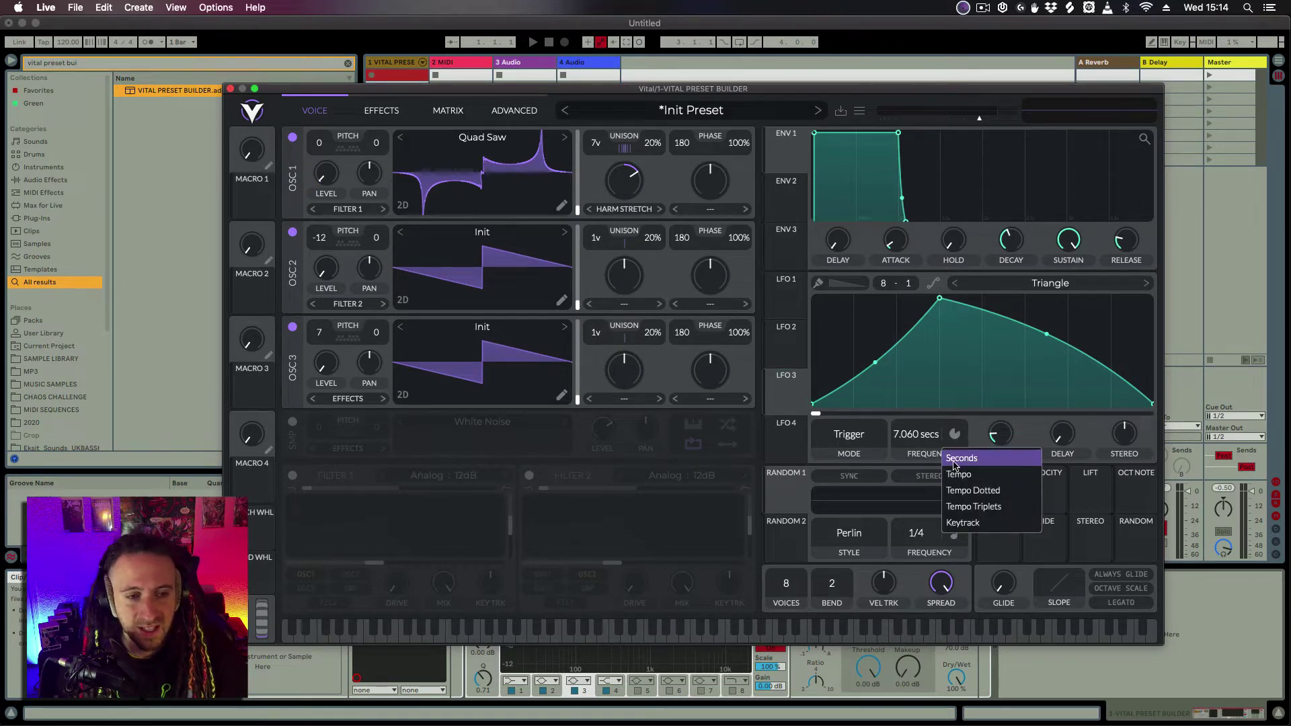
{"action": "left_click", "coordinate": [1031, 429]}
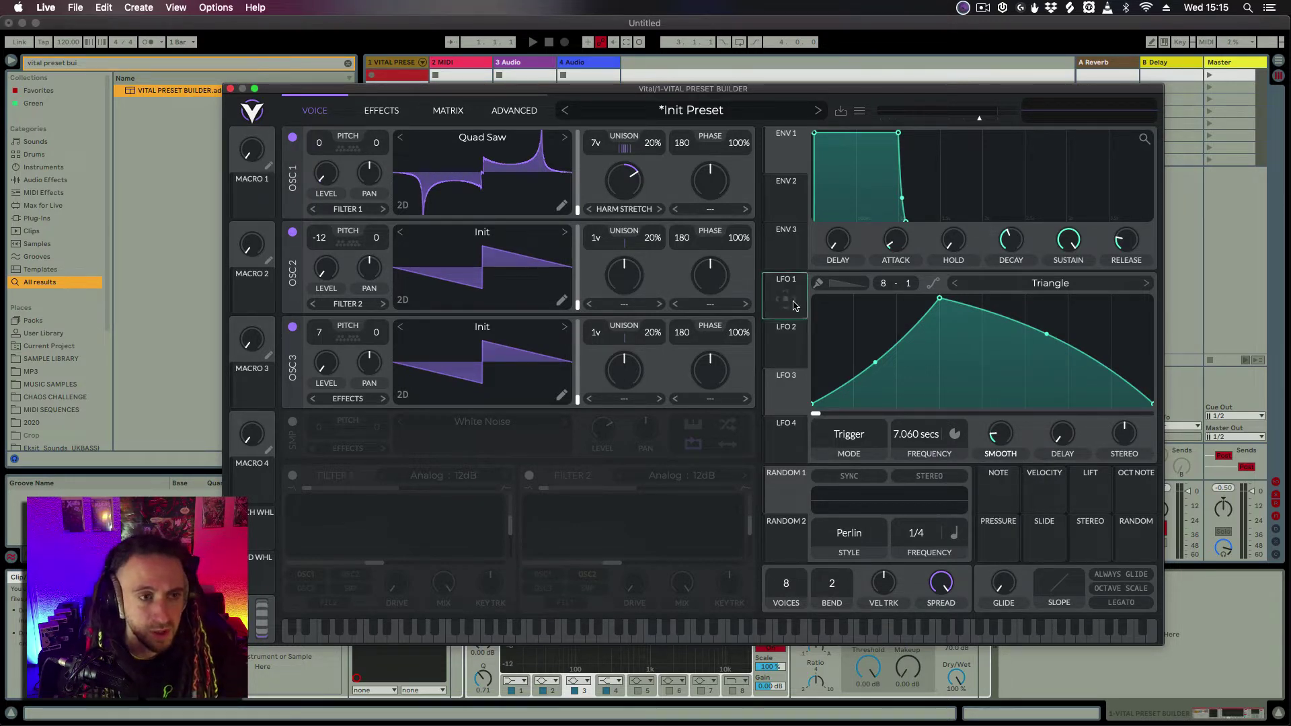
- Assign LFO 1 to oscillator 1's level, LFO 2 to oscillator 2's level and LFO 3 to oscillator 3's level
{"action": "left_click", "coordinate": [770, 304]}
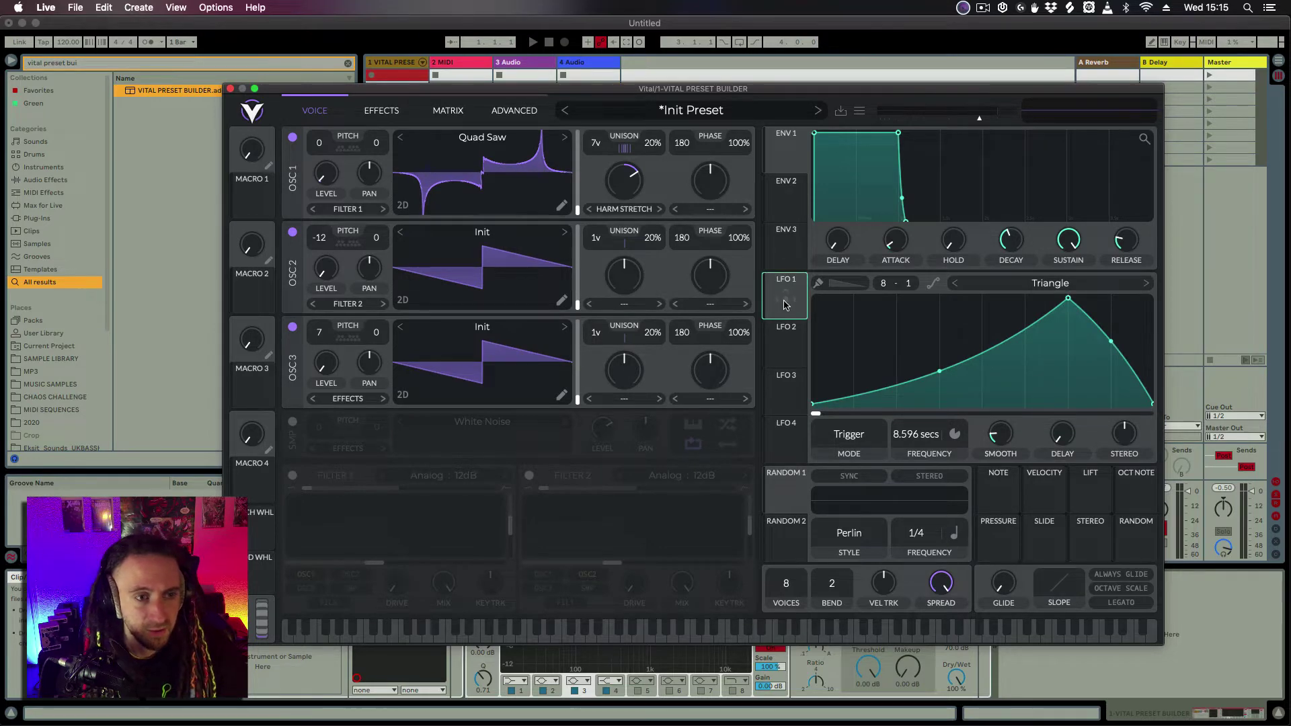
{"action": "left_click_drag", "start_coordinate": [785, 305], "coordinate": [322, 182]}
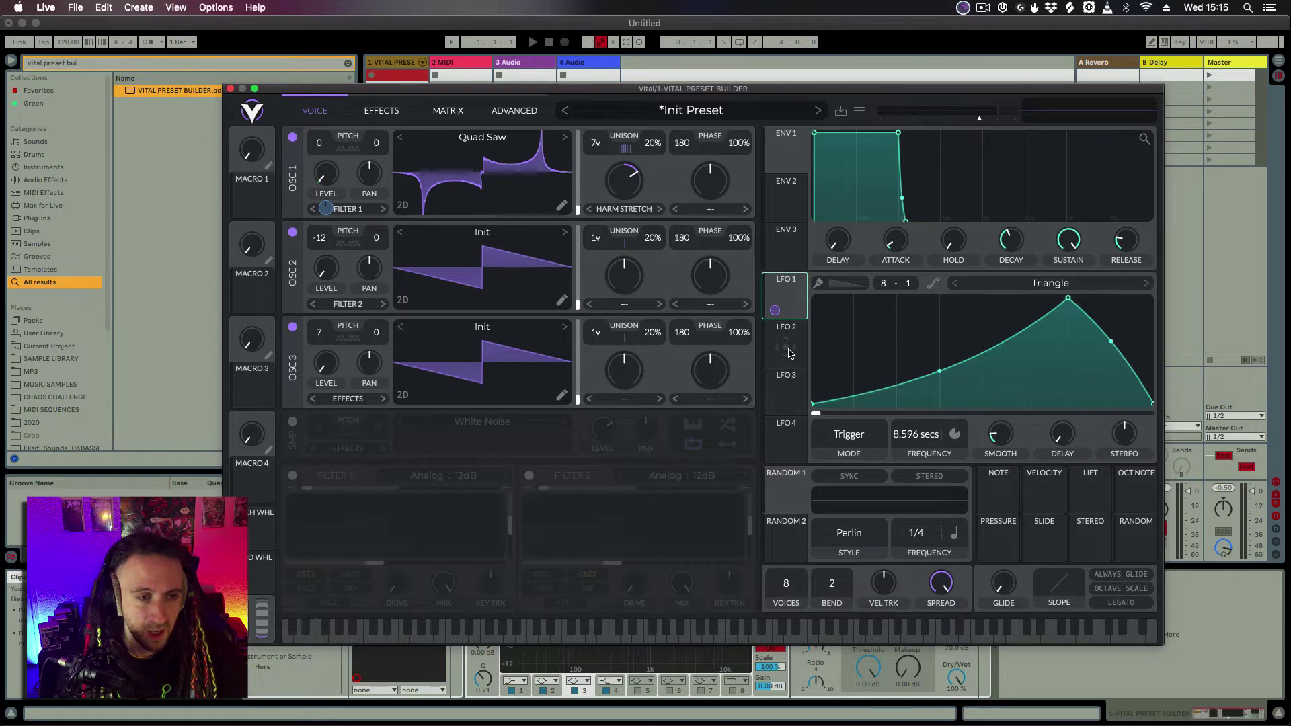
{"action": "left_click_drag", "start_coordinate": [790, 353], "coordinate": [326, 269]}
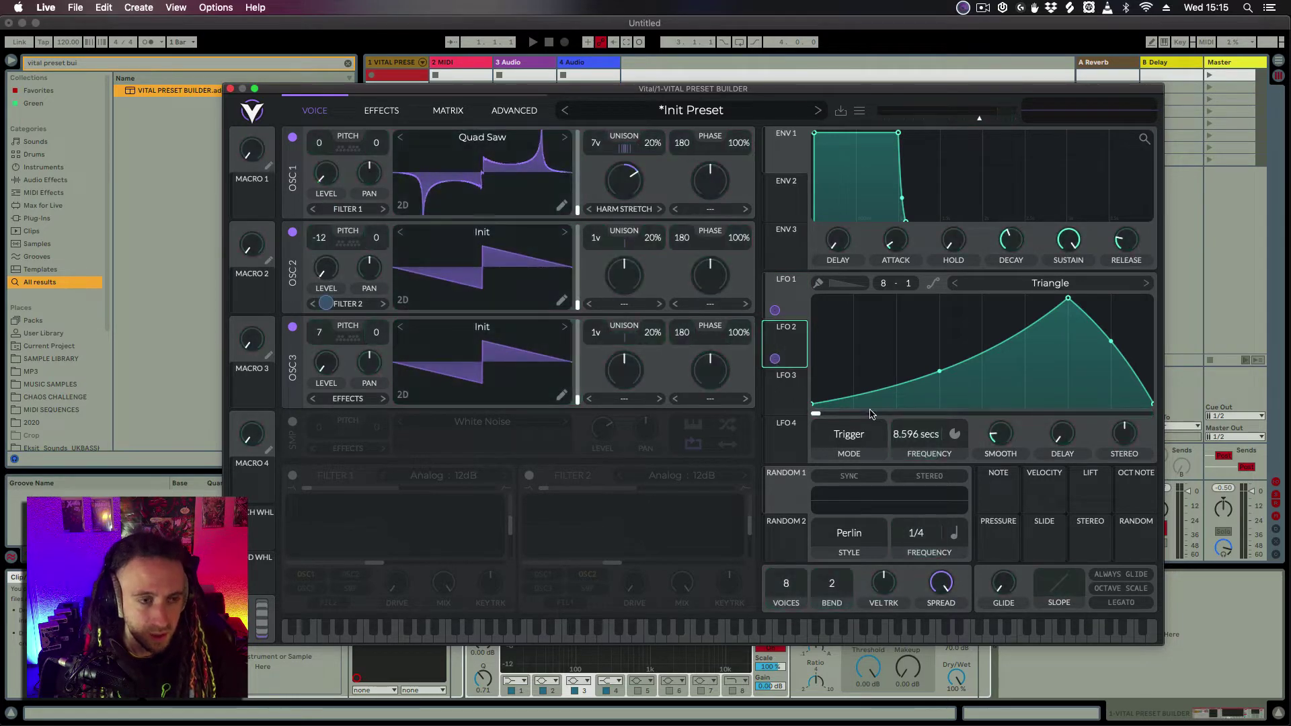
{"action": "left_click_drag", "start_coordinate": [794, 397], "coordinate": [323, 369]}
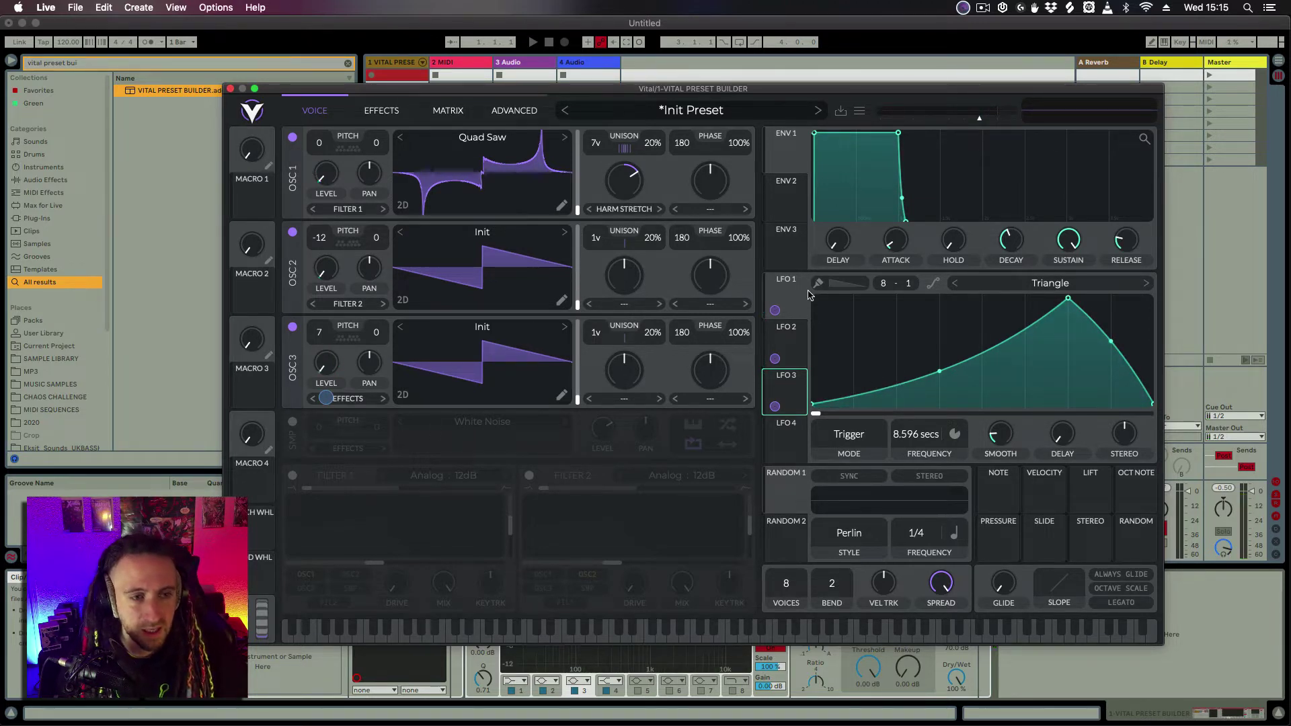
- Compare the shapes, frequencies and level assignments of LFOs 1, 2 and 3
{"action": "left_click", "coordinate": [791, 356]}
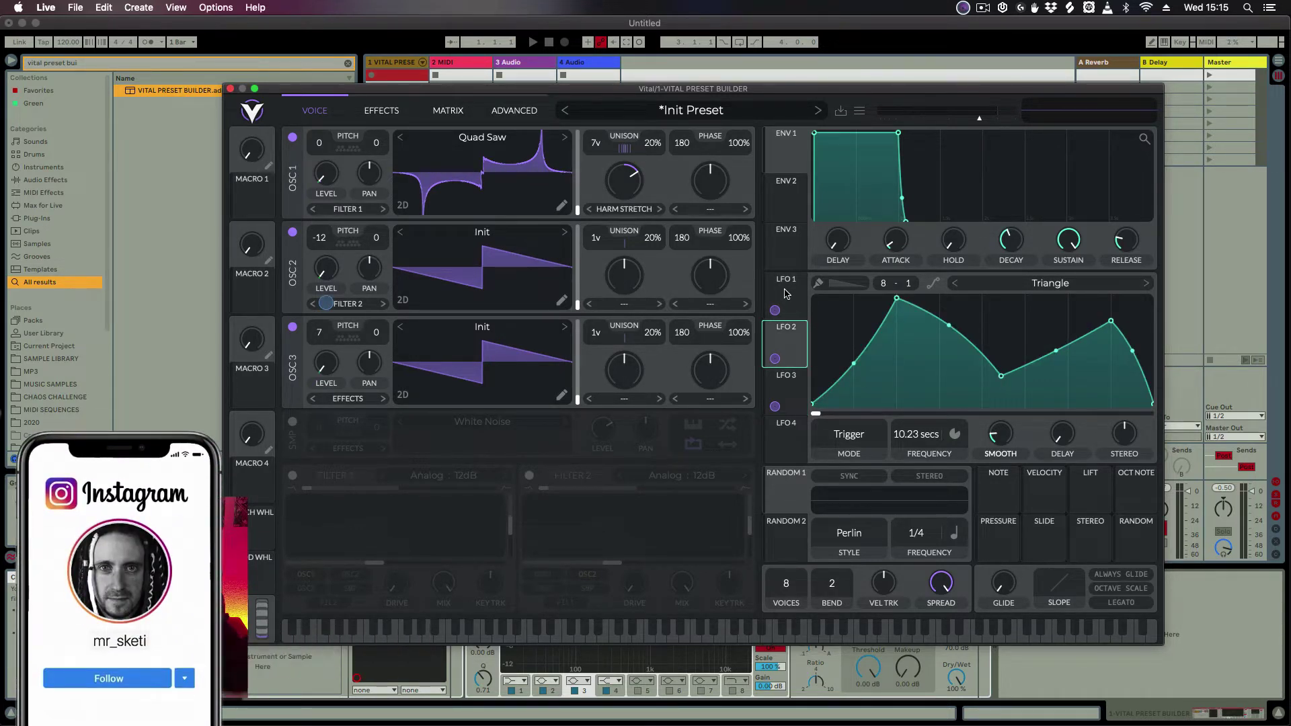
{"action": "left_click", "coordinate": [766, 278]}
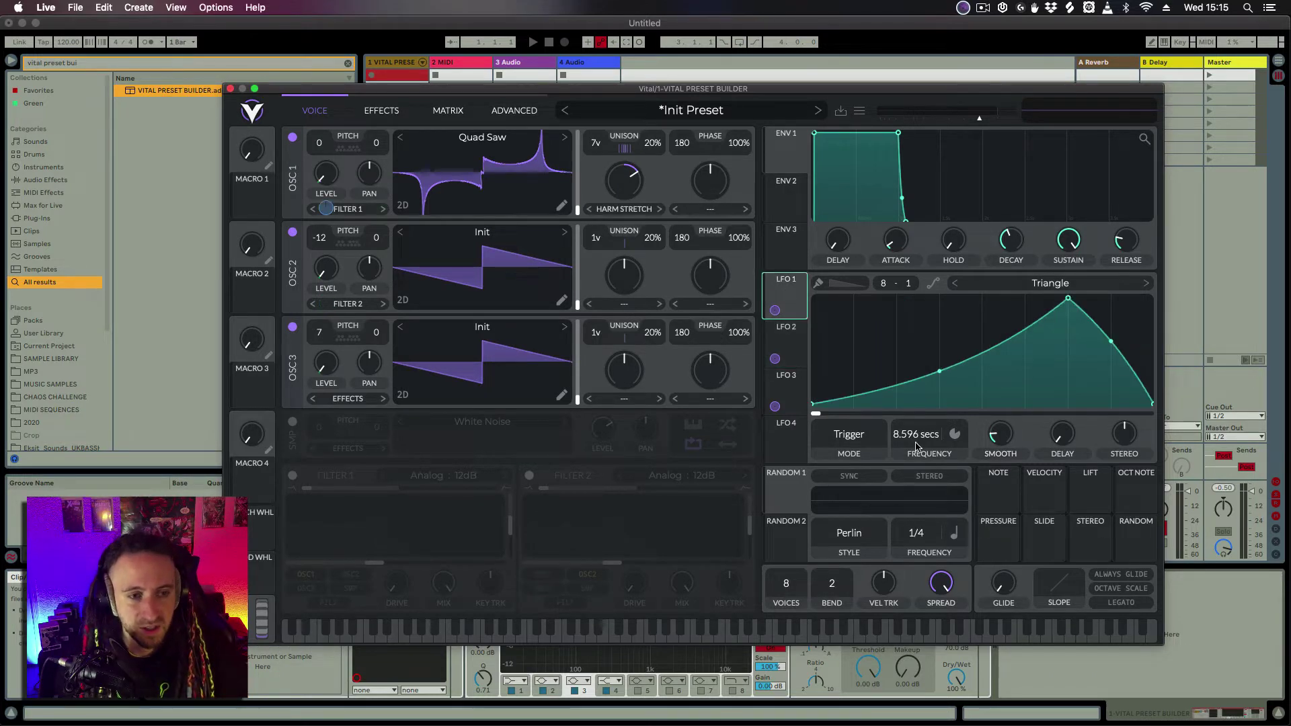
{"action": "left_click", "coordinate": [782, 340]}
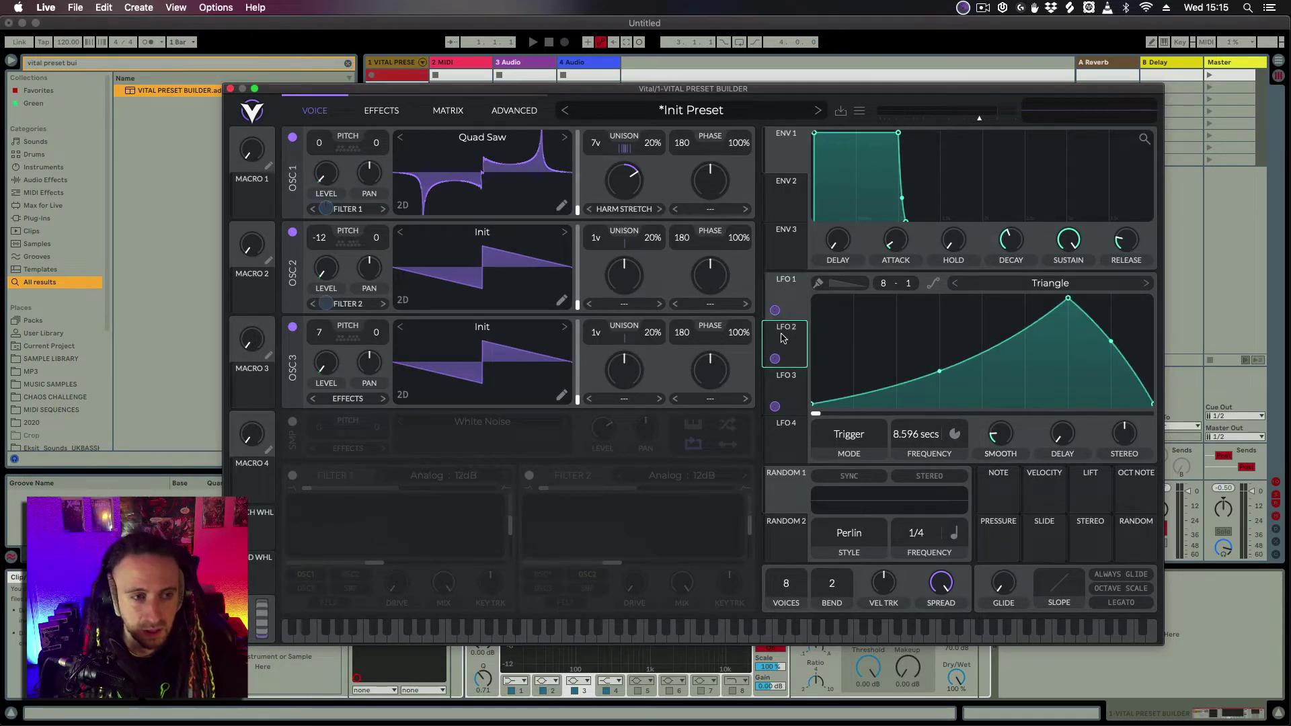
{"action": "left_click", "coordinate": [791, 390]}
{"action": "left_click", "coordinate": [790, 301]}
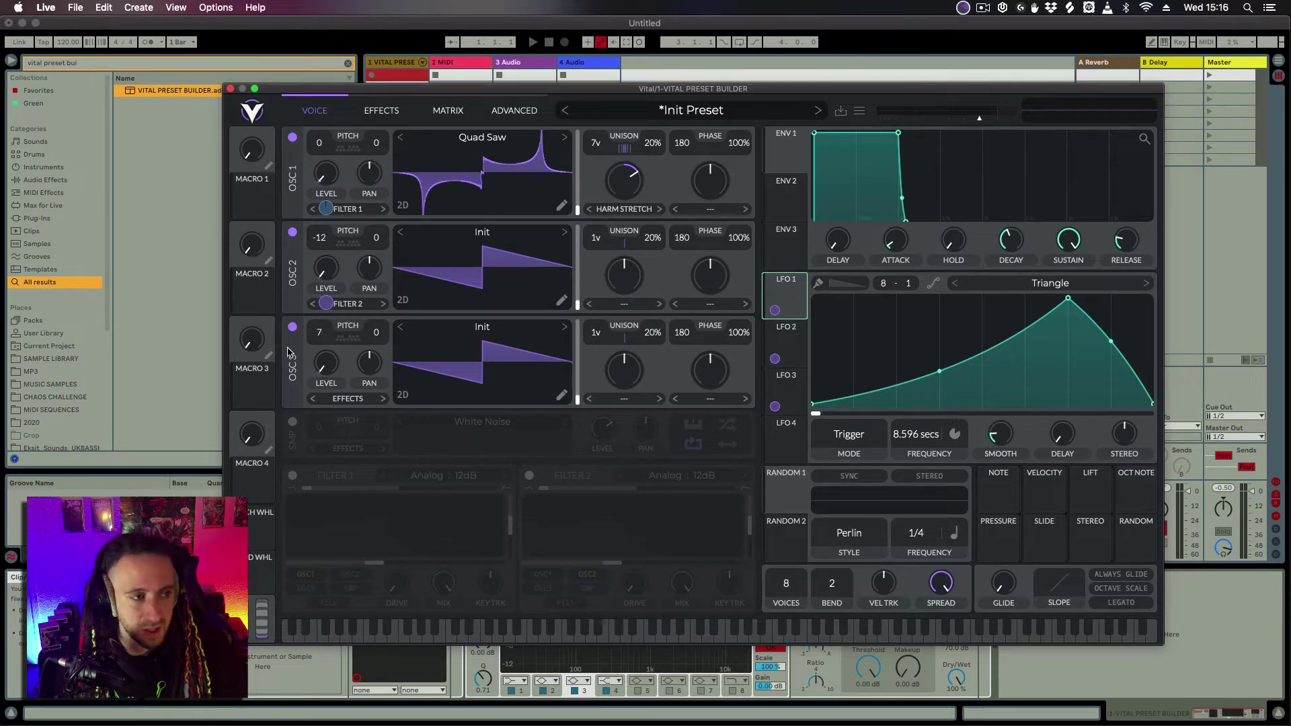
{"action": "left_click", "coordinate": [791, 394]}
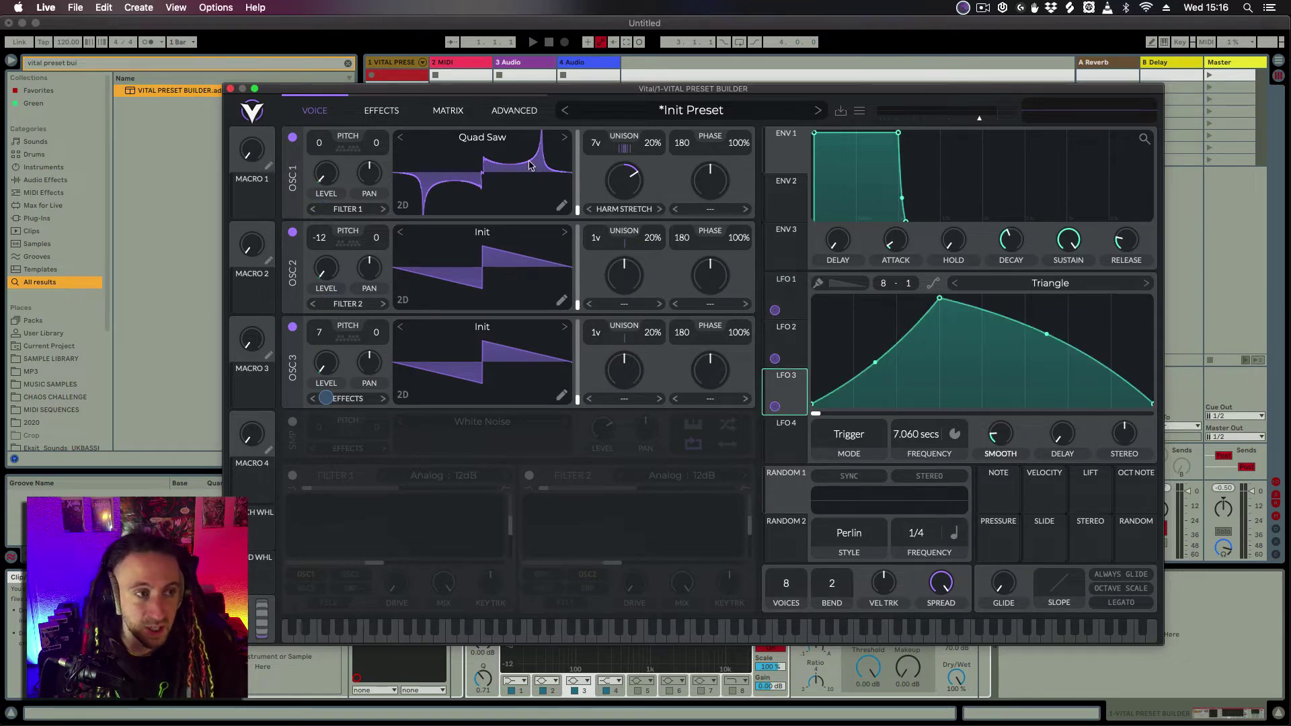
- Load the factory Basic Shapes wavetable into oscillator 2 and remove all its keyframes except the first two
{"action": "left_click", "coordinate": [483, 232]}
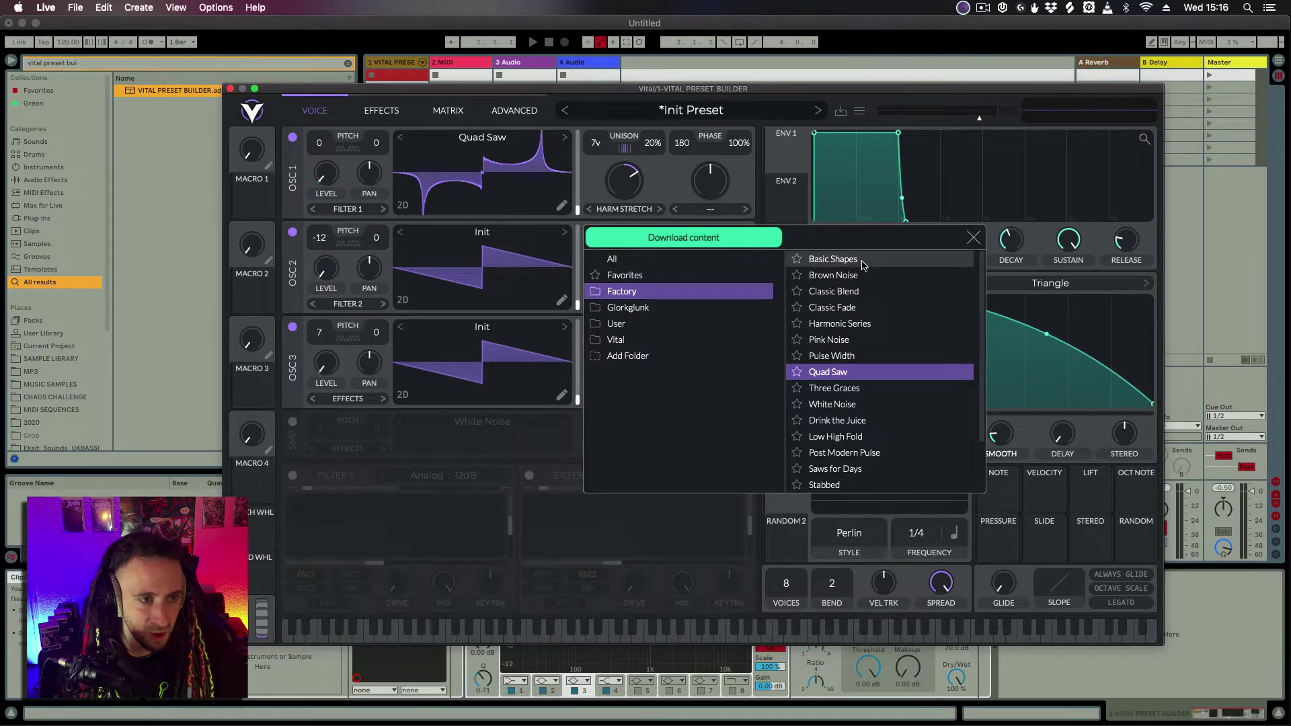
{"action": "left_click", "coordinate": [832, 259]}
{"action": "left_click", "coordinate": [562, 300]}
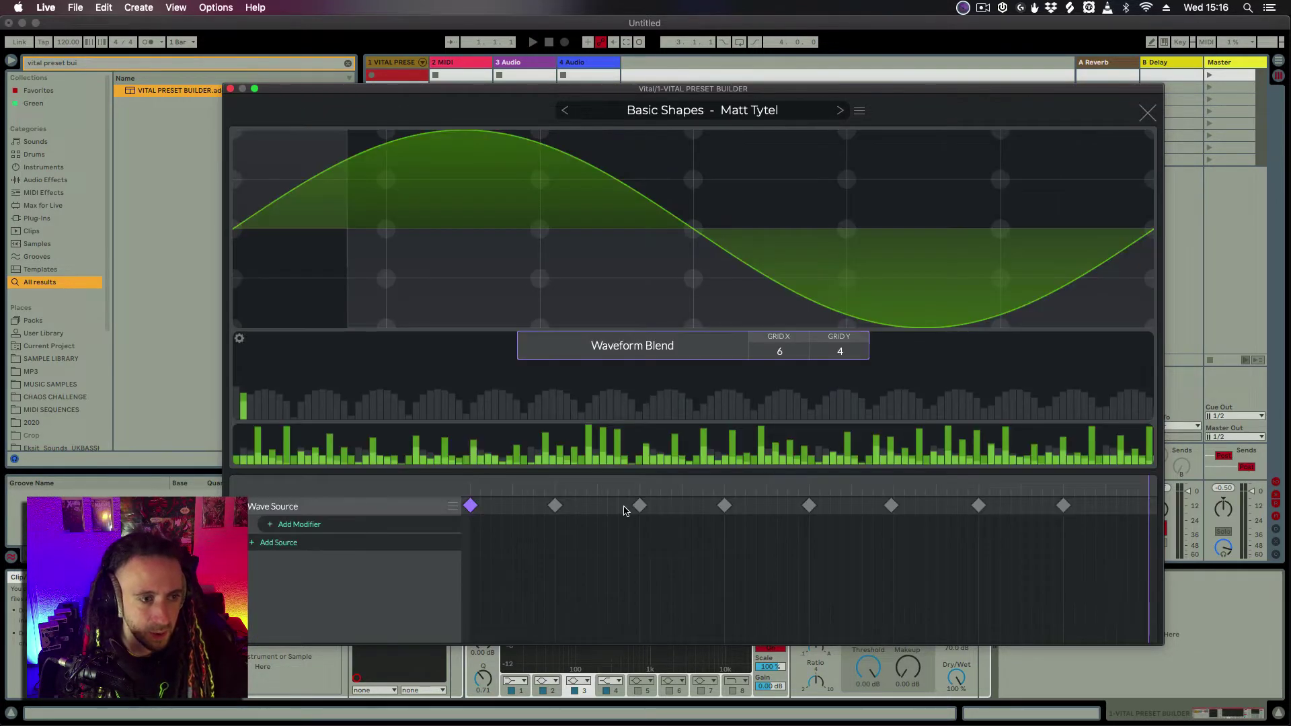
{"action": "left_click_drag", "start_coordinate": [623, 511], "coordinate": [1144, 535]}
{"action": "right_click", "coordinate": [1062, 509]}
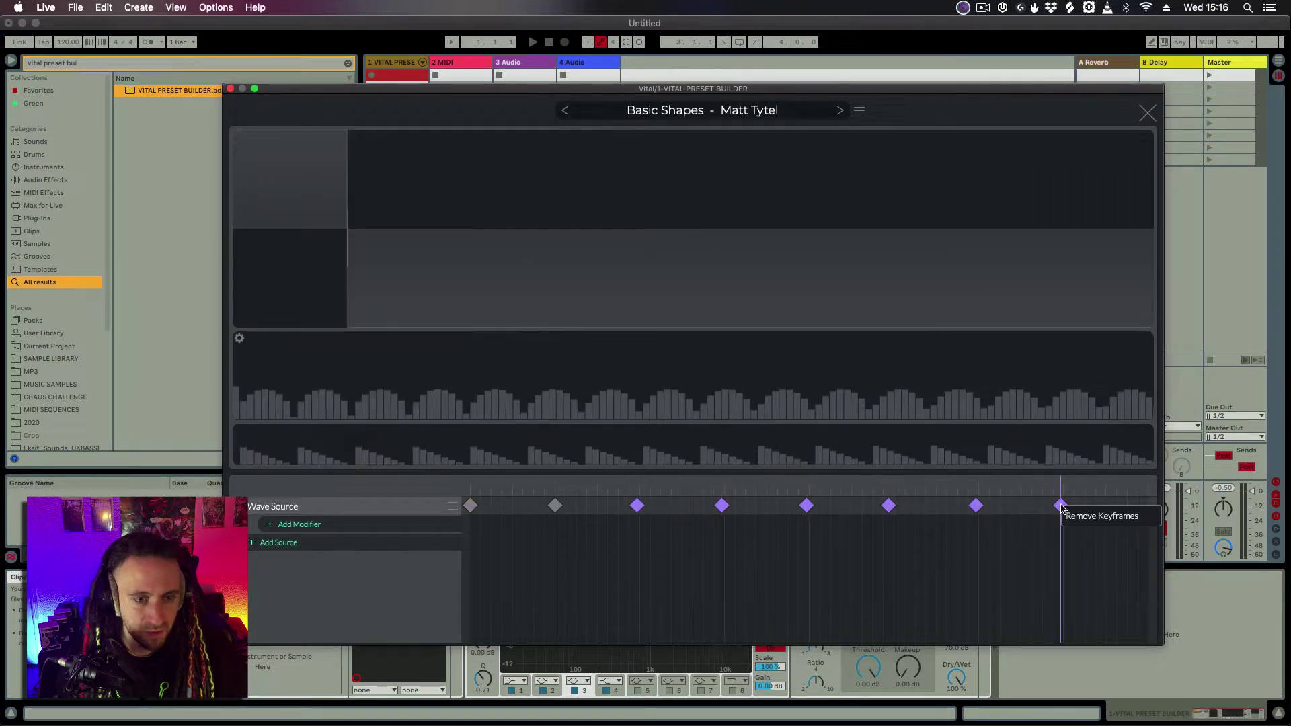
{"action": "left_click", "coordinate": [1090, 517]}
{"action": "left_click", "coordinate": [1147, 113]}
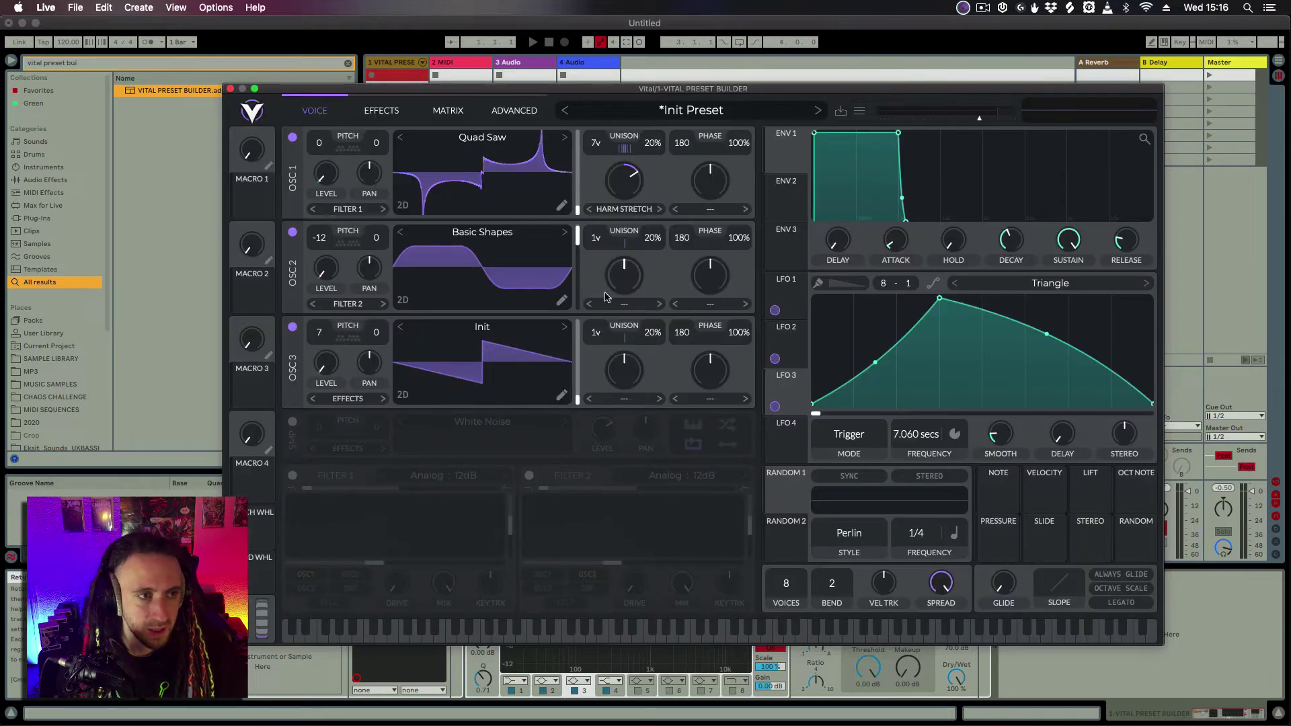
- Move the second keyframe of oscillator 2's wavetable to the end of the timeline and compare both keyframes' waveforms
{"action": "left_click", "coordinate": [562, 301]}
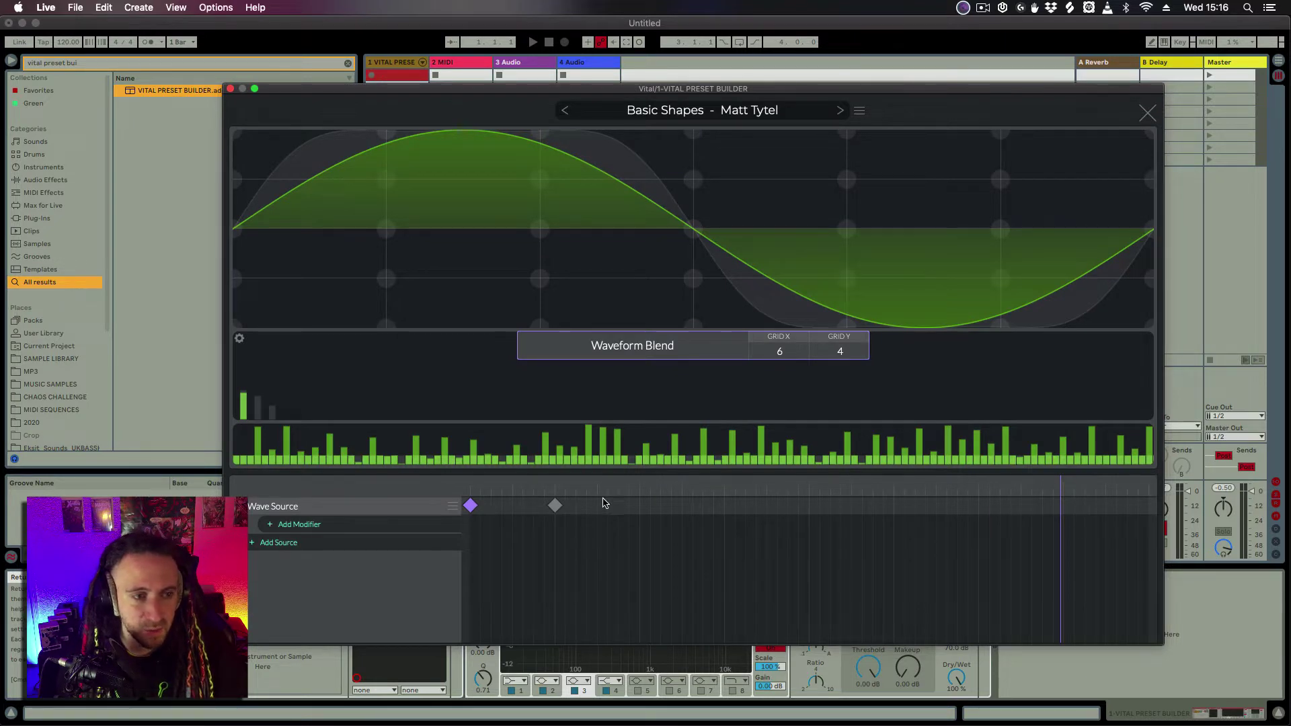
{"action": "left_click_drag", "start_coordinate": [555, 509], "coordinate": [1157, 529]}
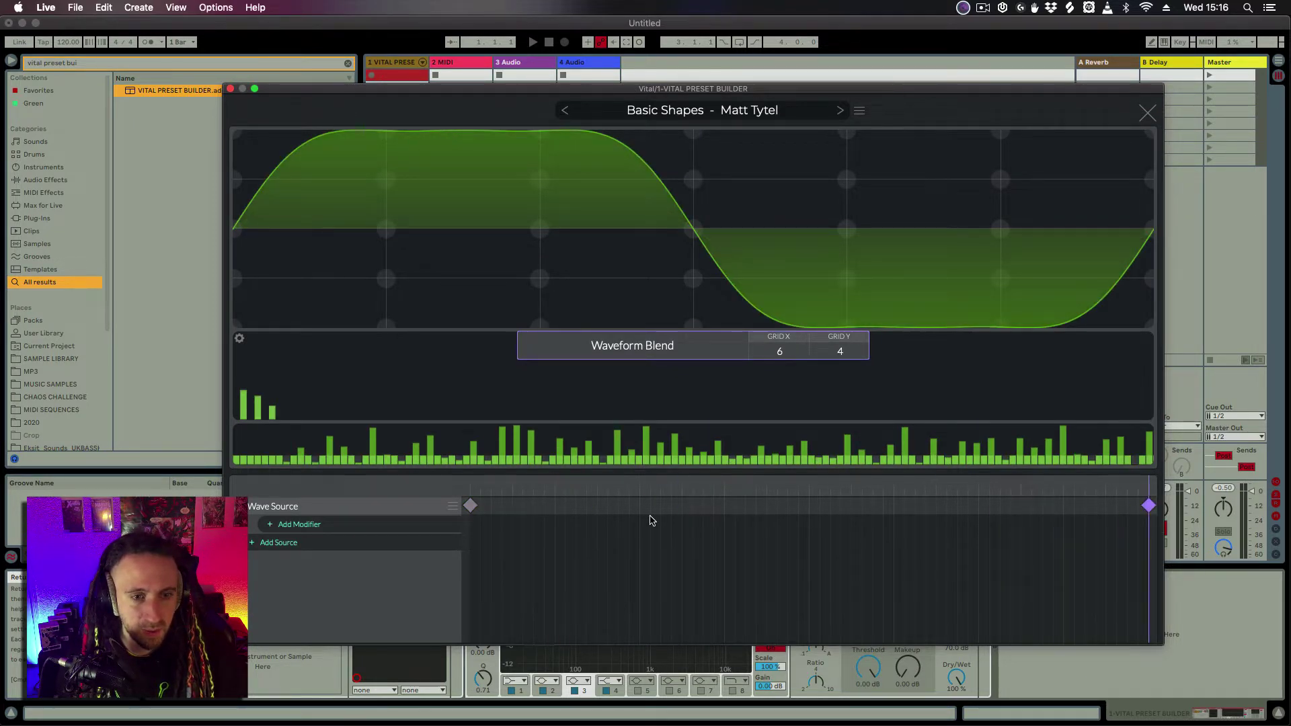
{"action": "left_click", "coordinate": [471, 506]}
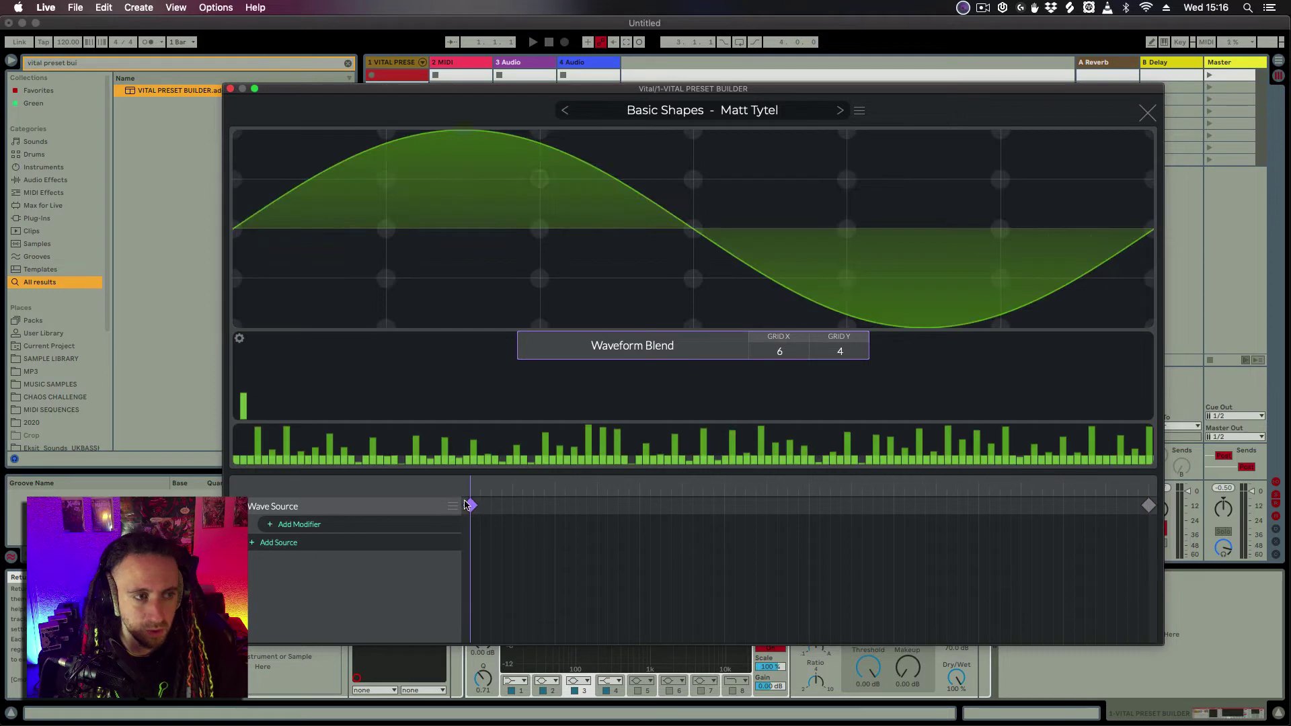
{"action": "left_click", "coordinate": [1149, 506]}
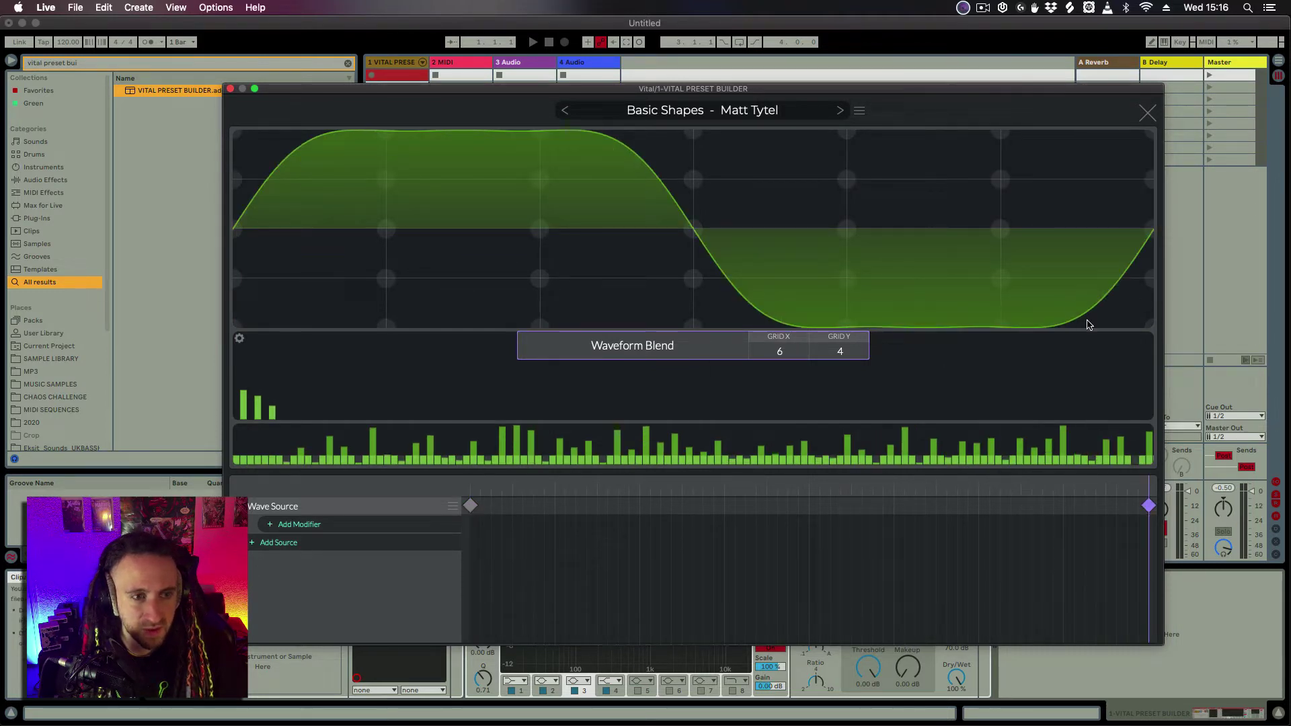
- Set the blend mode of oscillator 2's wave source to Spectral Blend and close the wavetable editor
{"action": "left_click", "coordinate": [707, 353]}
{"action": "left_click", "coordinate": [582, 372]}
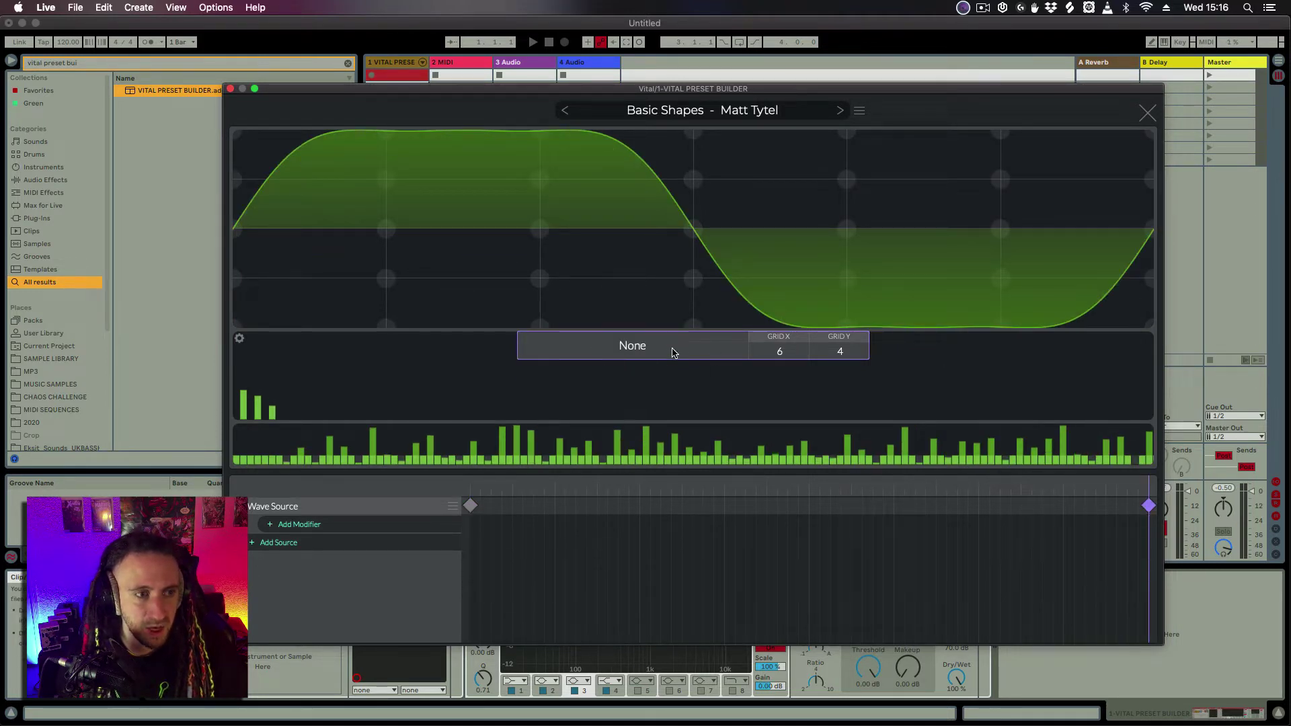
{"action": "left_click", "coordinate": [672, 350]}
{"action": "left_click", "coordinate": [595, 403]}
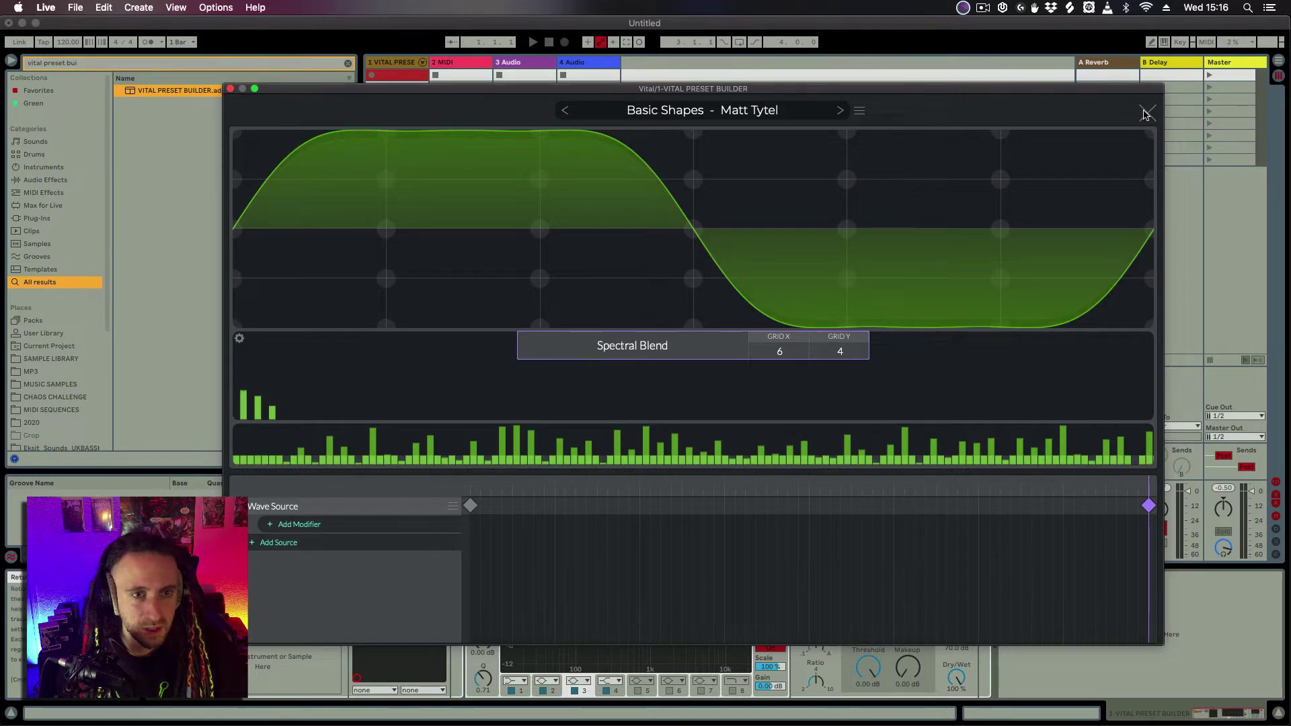
{"action": "left_click", "coordinate": [1148, 113]}
- Lower oscillator 2's wavetable position and modulate it with LFO 3
{"action": "left_click_drag", "start_coordinate": [577, 231], "coordinate": [578, 268]}
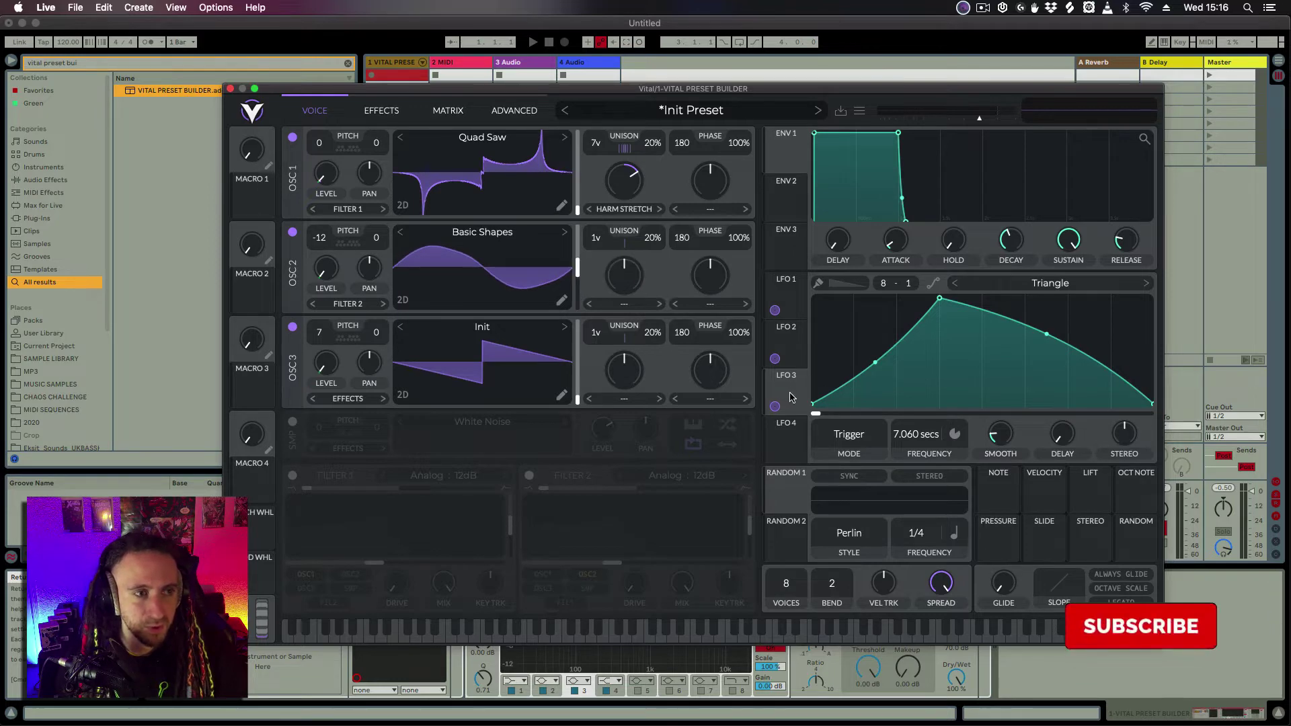
{"action": "left_click_drag", "start_coordinate": [775, 407], "coordinate": [576, 273]}
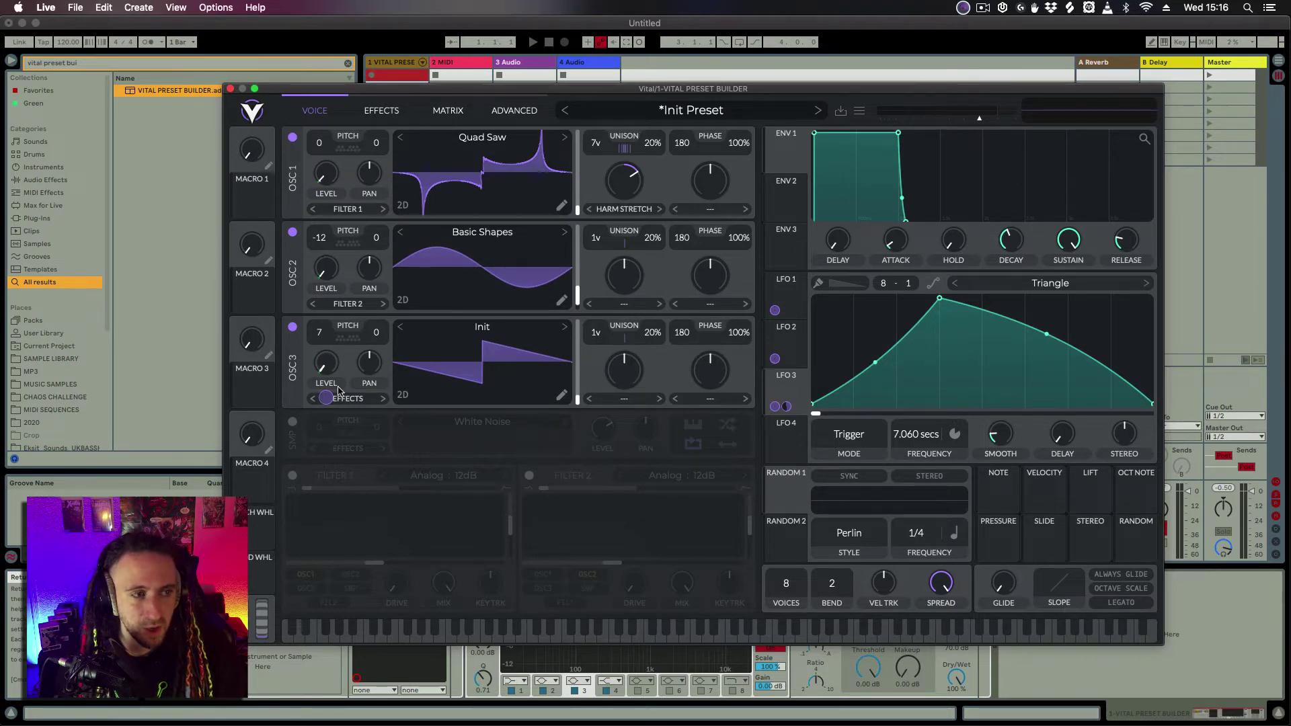
{"action": "left_click_drag", "start_coordinate": [489, 400], "coordinate": [577, 340]}
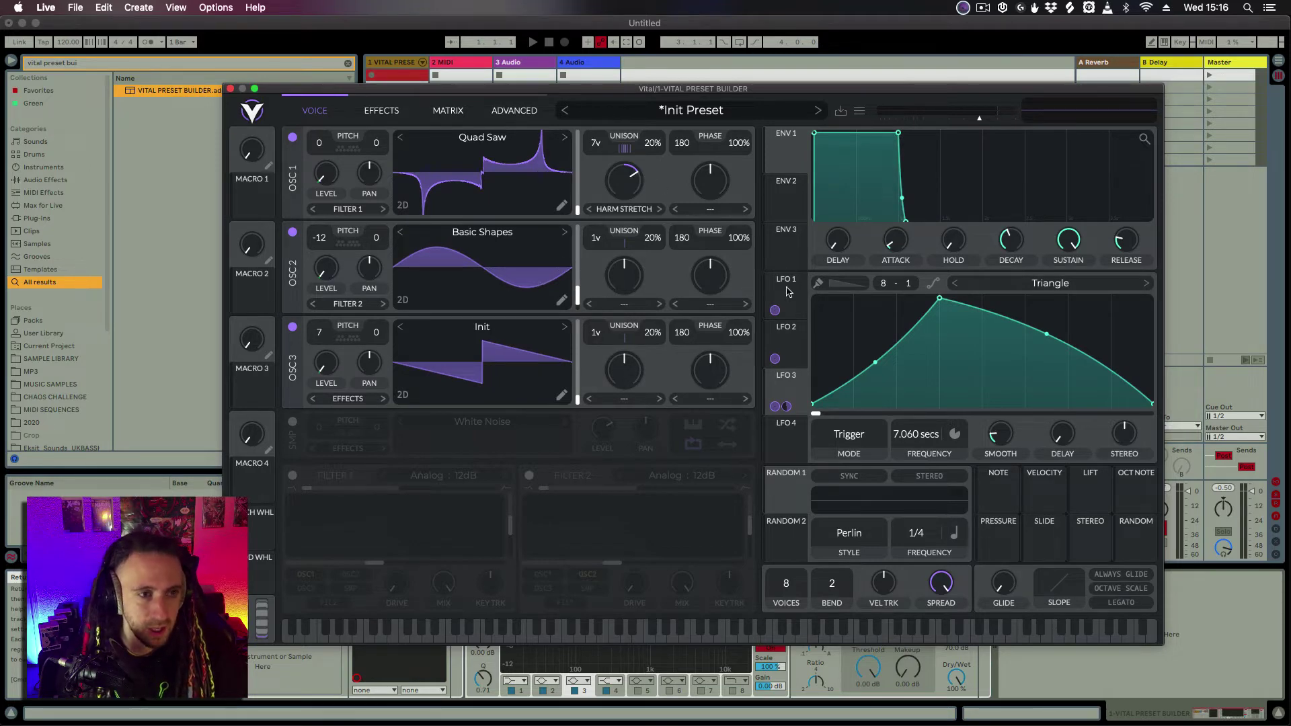
- Modulate oscillator 1's wavetable position with LFO 2 and reduce its Harm Stretch amount to slightly below the middle
{"action": "left_click_drag", "start_coordinate": [775, 359], "coordinate": [559, 175]}
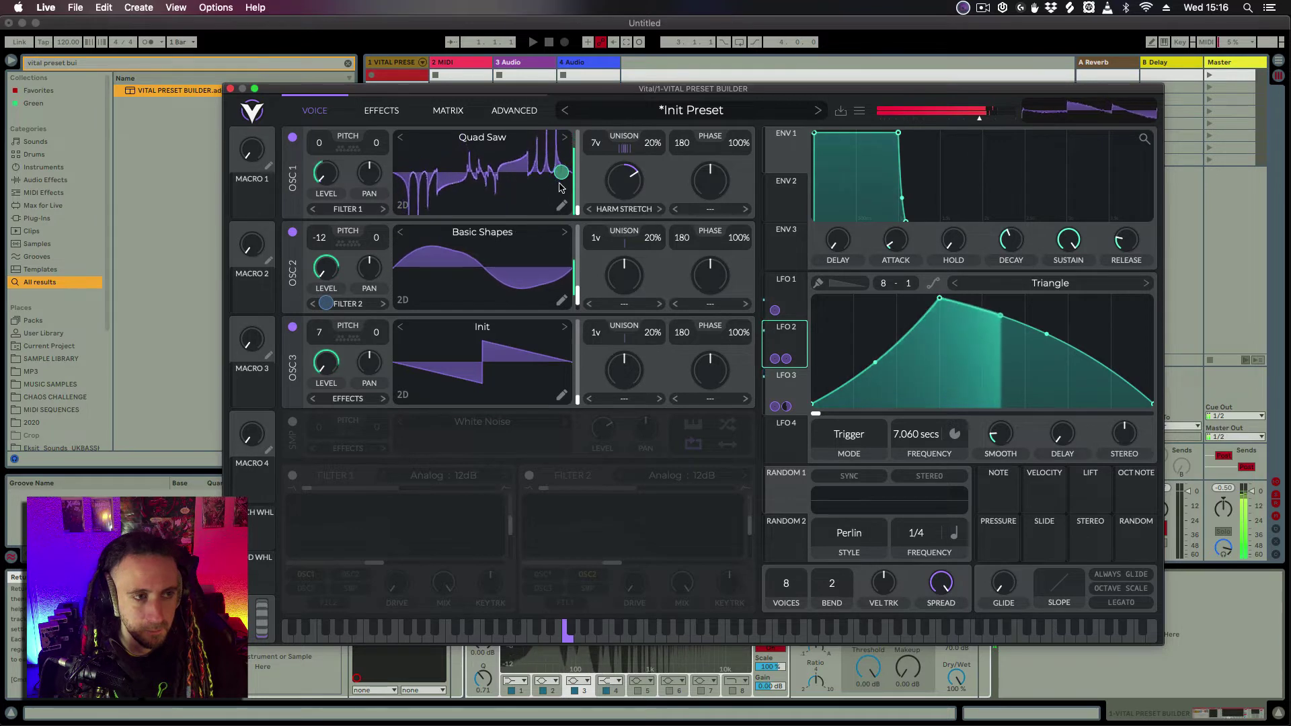
{"action": "mouse_move", "coordinate": [563, 176]}
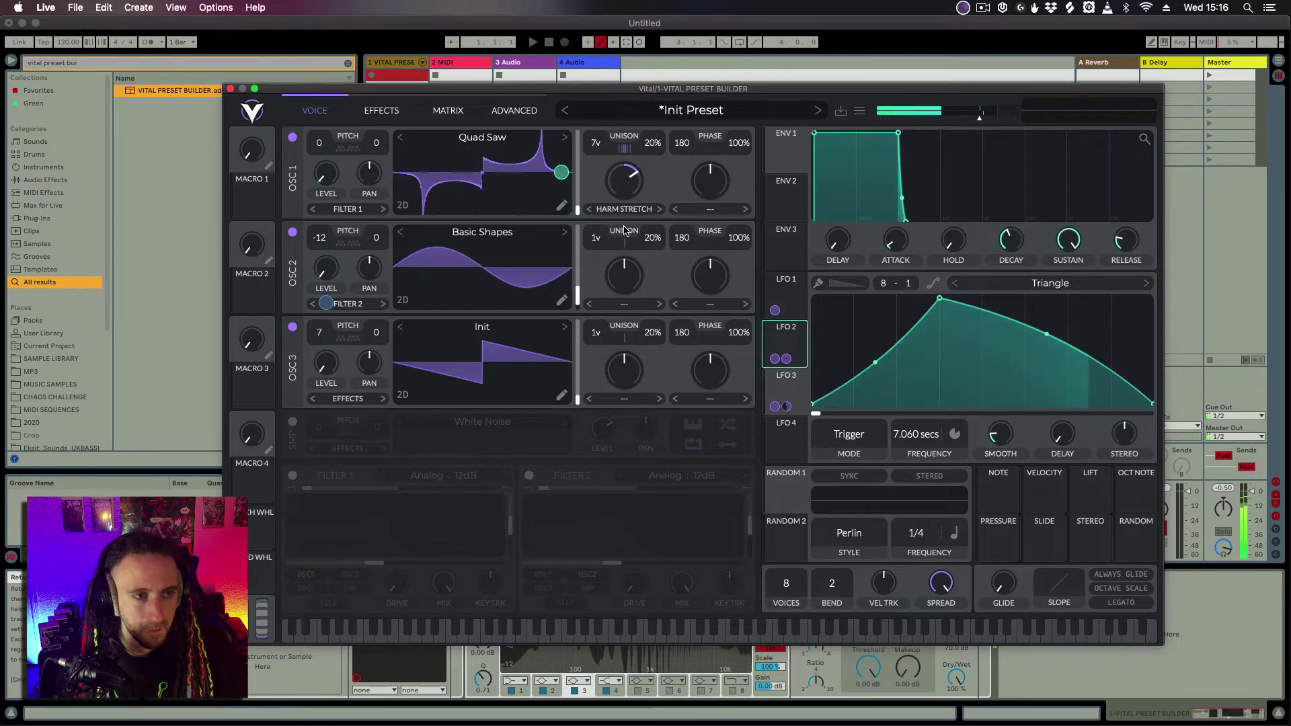
{"action": "left_click_drag", "start_coordinate": [628, 181], "coordinate": [629, 171]}
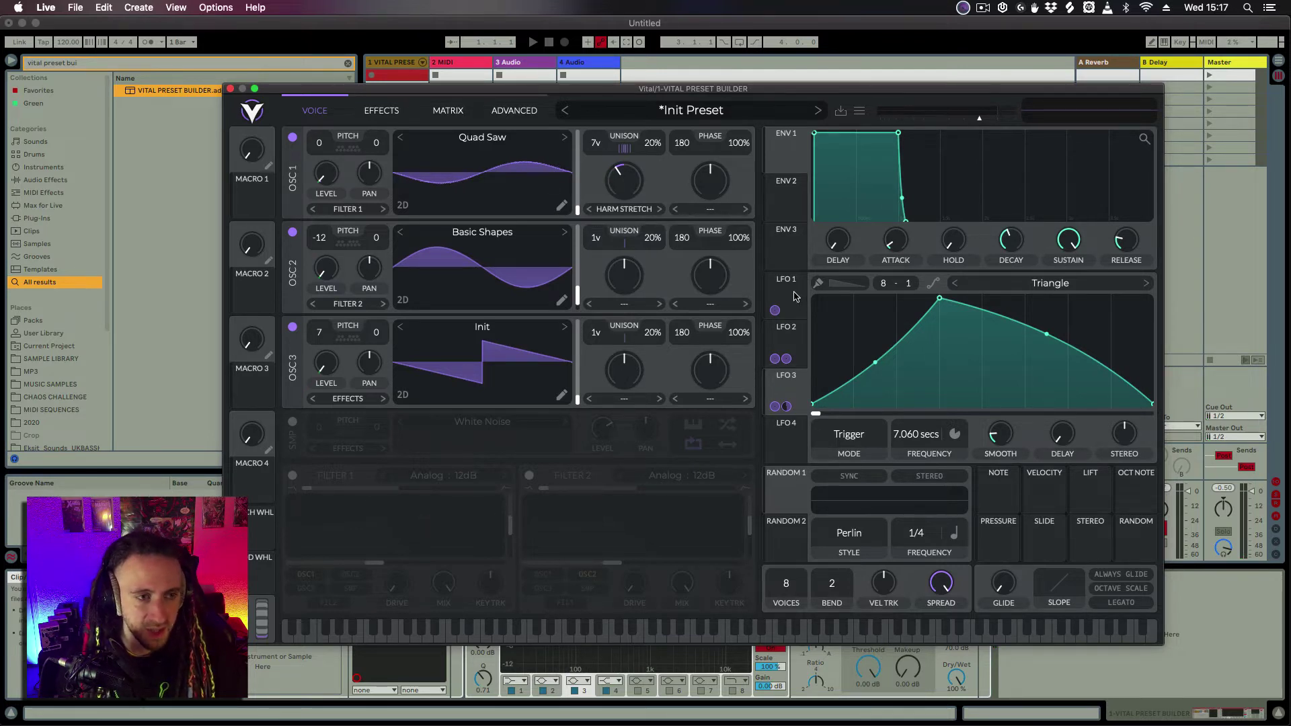
- Load the factory Saws for Days wavetable into oscillator 3
{"action": "left_click", "coordinate": [482, 327]}
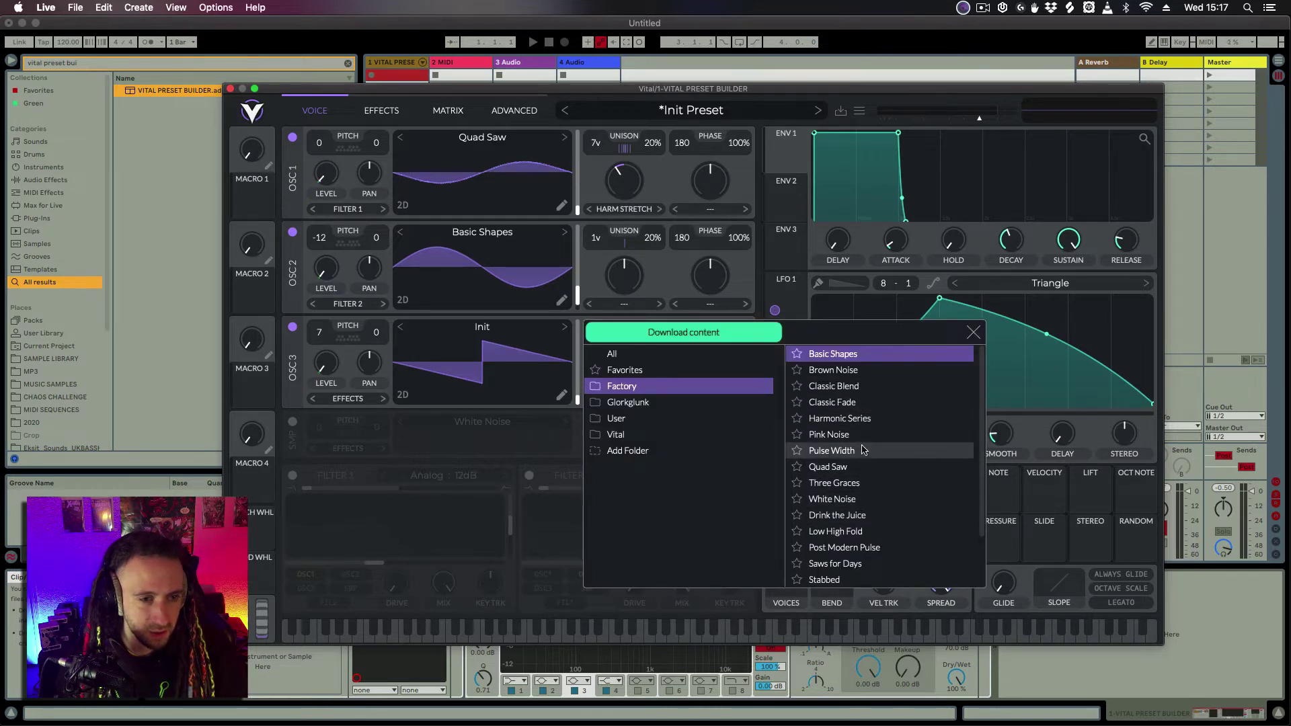
{"action": "left_click", "coordinate": [854, 563]}
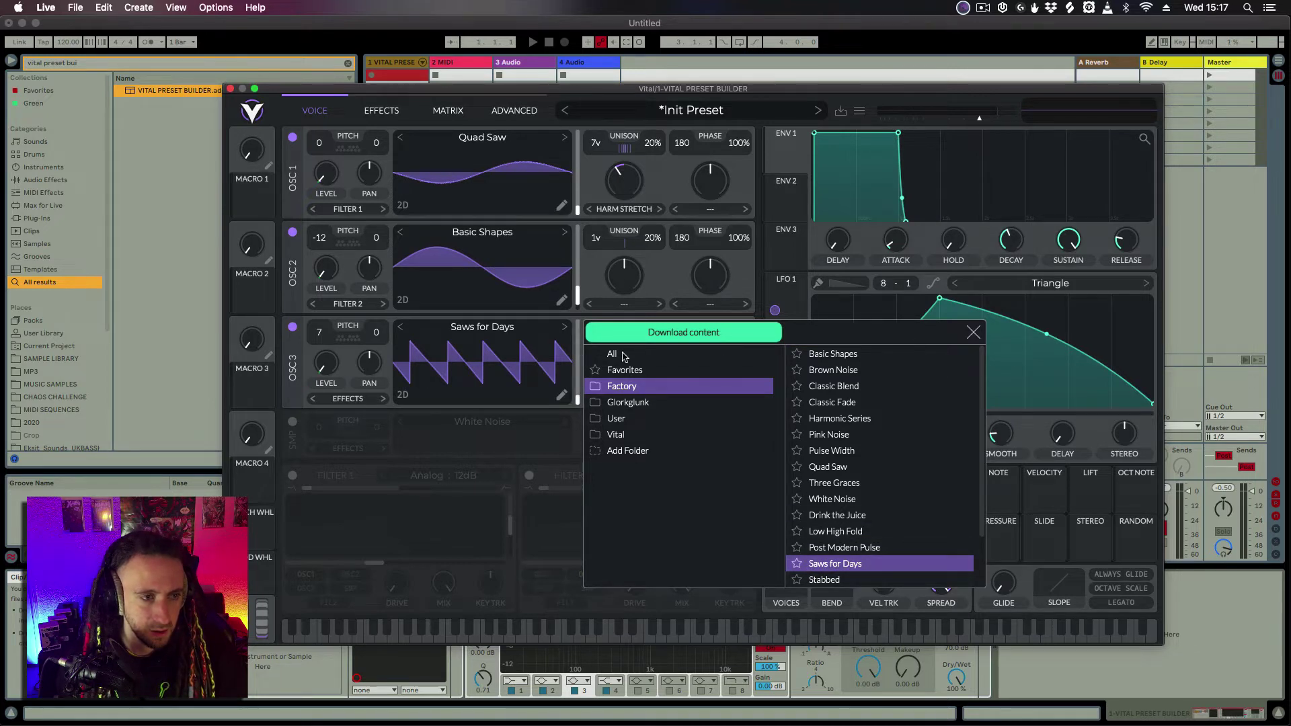
{"action": "left_click", "coordinate": [580, 397]}
- Raise oscillator 3's wavetable position above the middle and modulate it with LFO 1
{"action": "left_click_drag", "start_coordinate": [577, 401], "coordinate": [576, 372]}
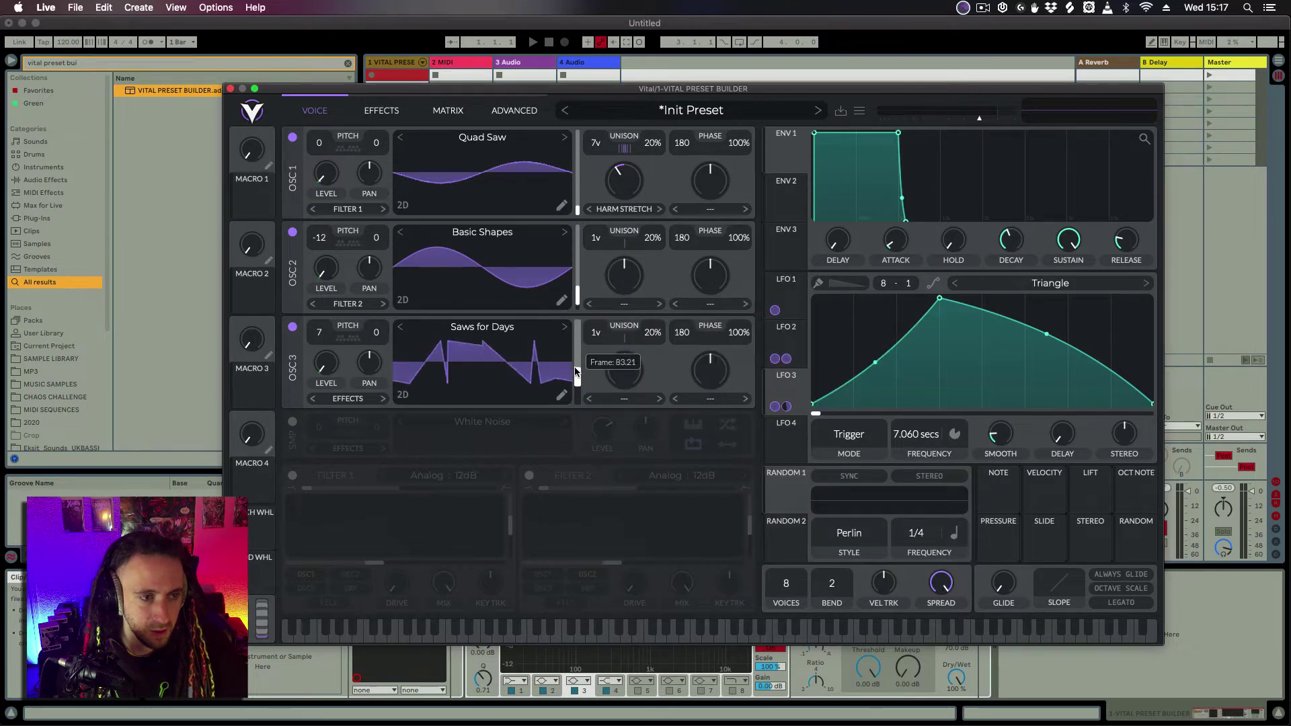
{"action": "left_click_drag", "start_coordinate": [785, 308], "coordinate": [562, 378]}
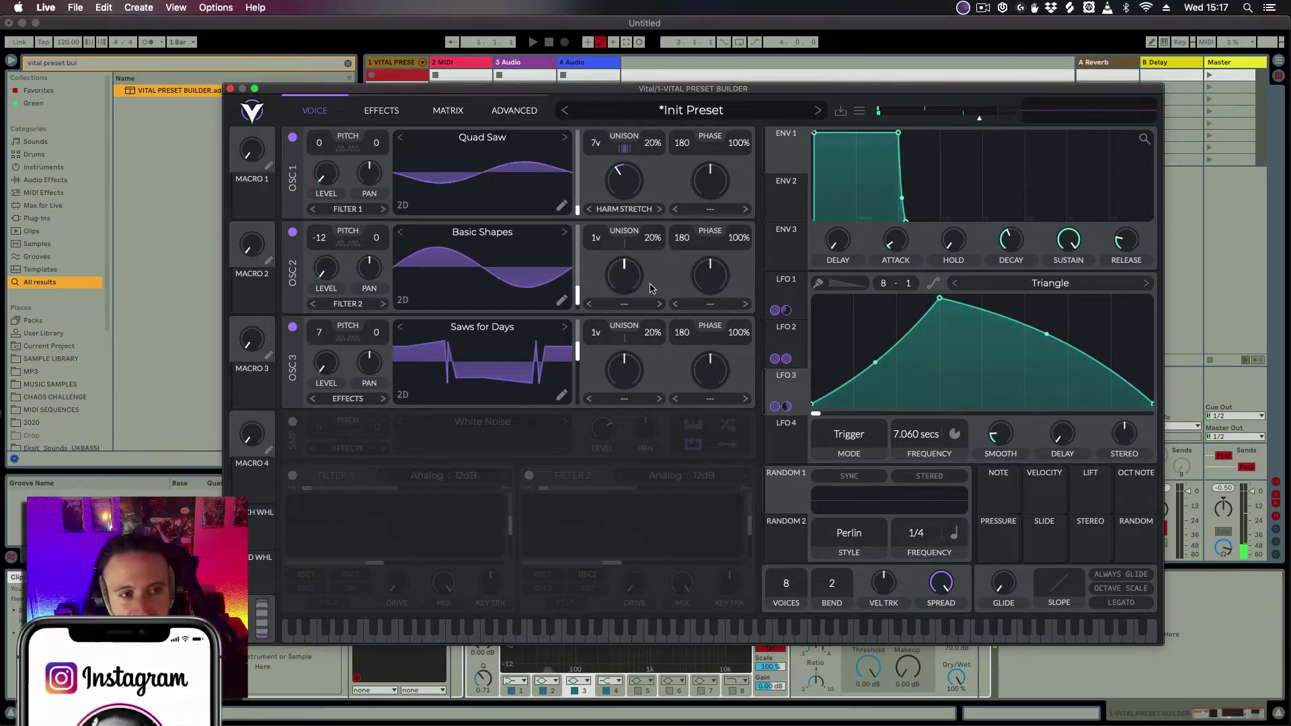
{"action": "left_click", "coordinate": [624, 304]}
{"action": "left_click", "coordinate": [663, 272]}
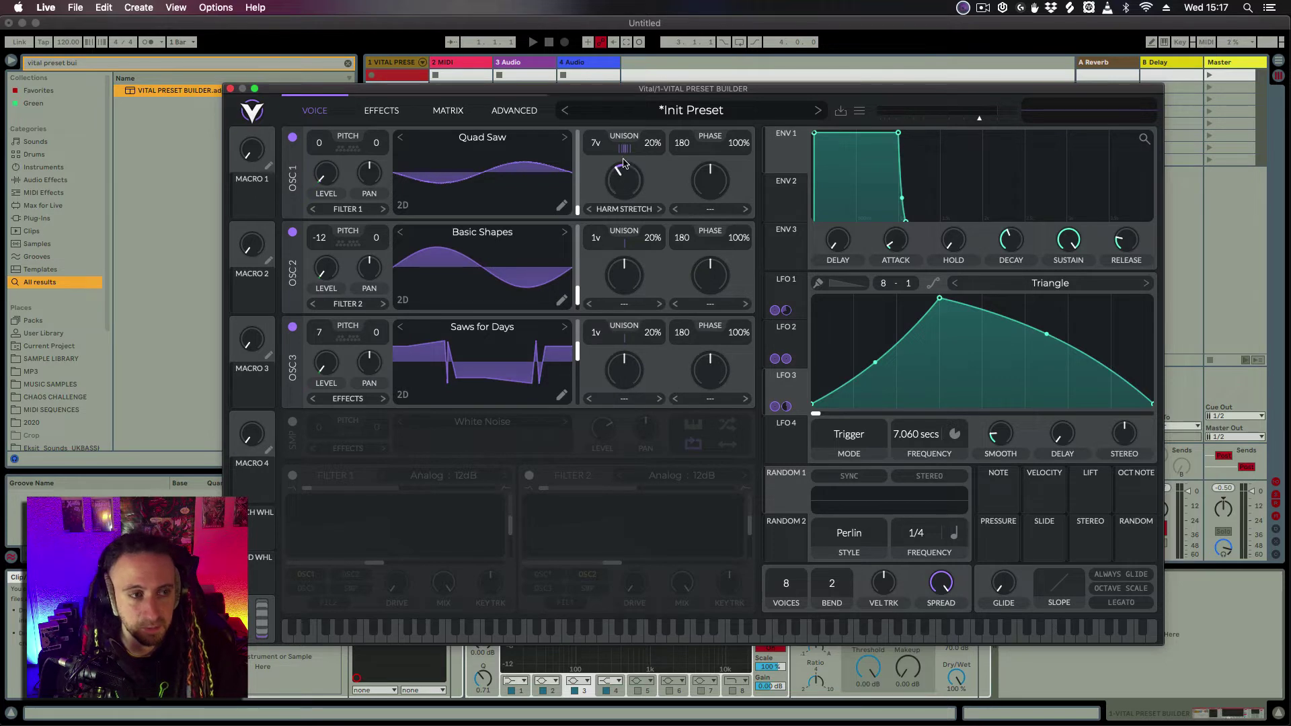
- Apply the Smear spectral morph to oscillator 3 at a low amount and modulate that amount with LFO 1
{"action": "left_click", "coordinate": [627, 398]}
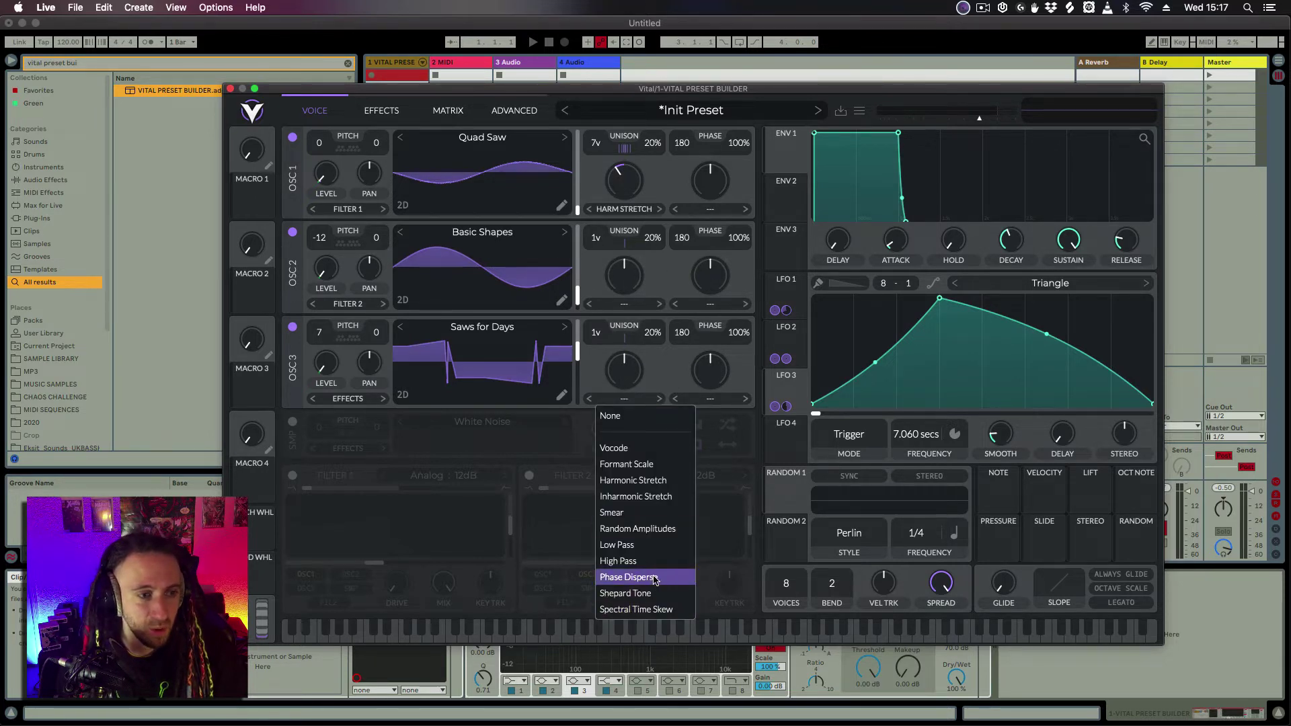
{"action": "left_click", "coordinate": [628, 513]}
{"action": "left_click_drag", "start_coordinate": [624, 371], "coordinate": [623, 409]}
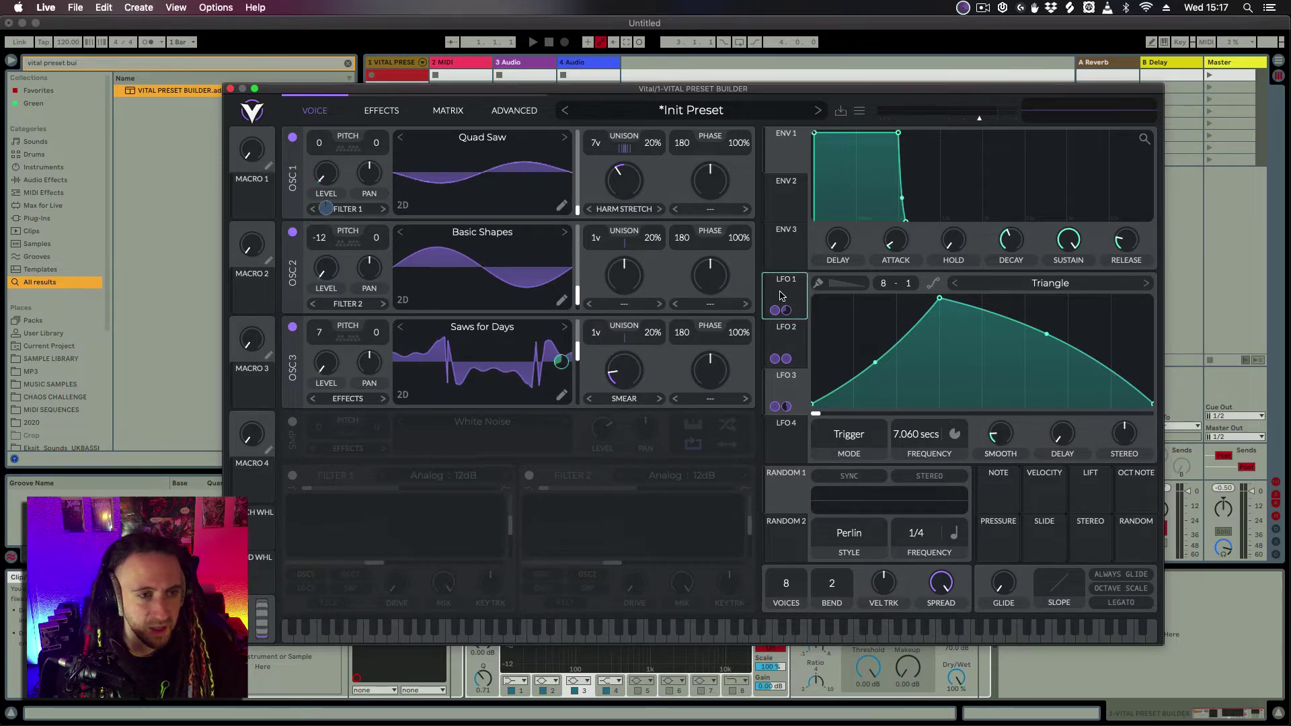
{"action": "left_click_drag", "start_coordinate": [785, 309], "coordinate": [624, 370]}
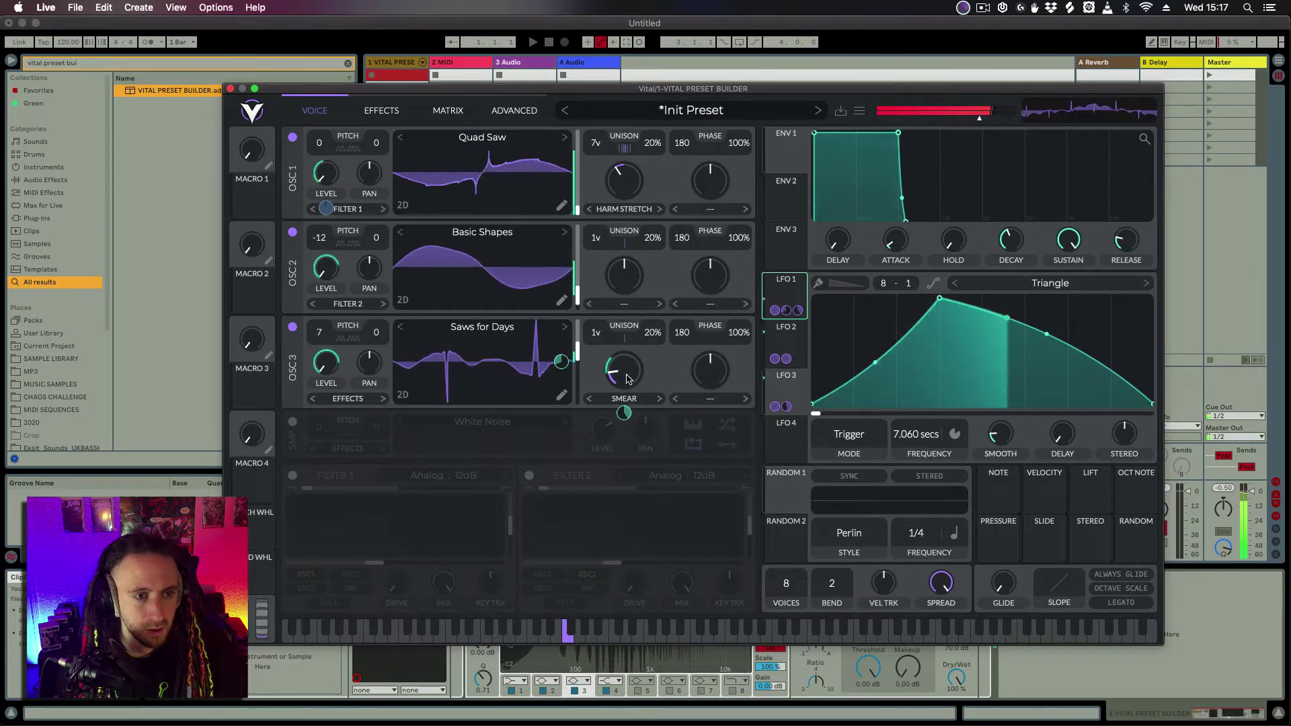
- Set oscillator 3's unison to 7 voices and raise its Smear amount
{"action": "left_click_drag", "start_coordinate": [596, 332], "coordinate": [602, 306]}
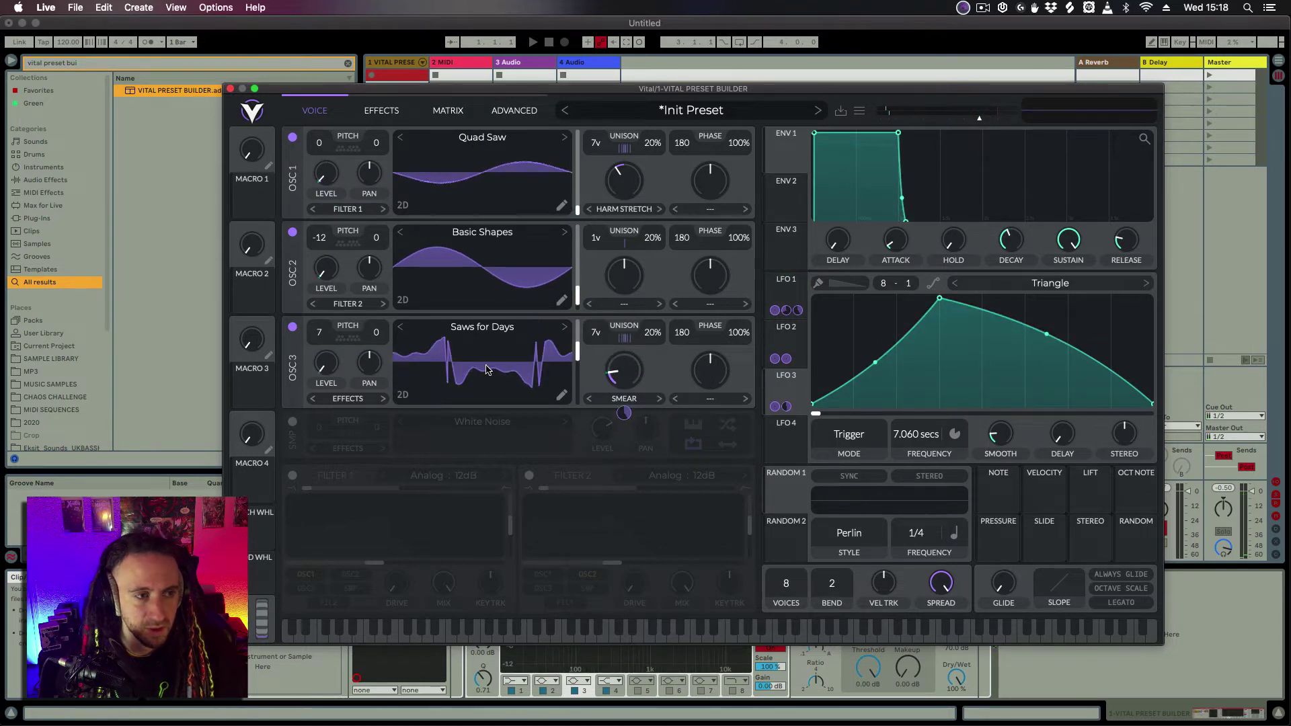
{"action": "left_click_drag", "start_coordinate": [618, 377], "coordinate": [621, 366]}
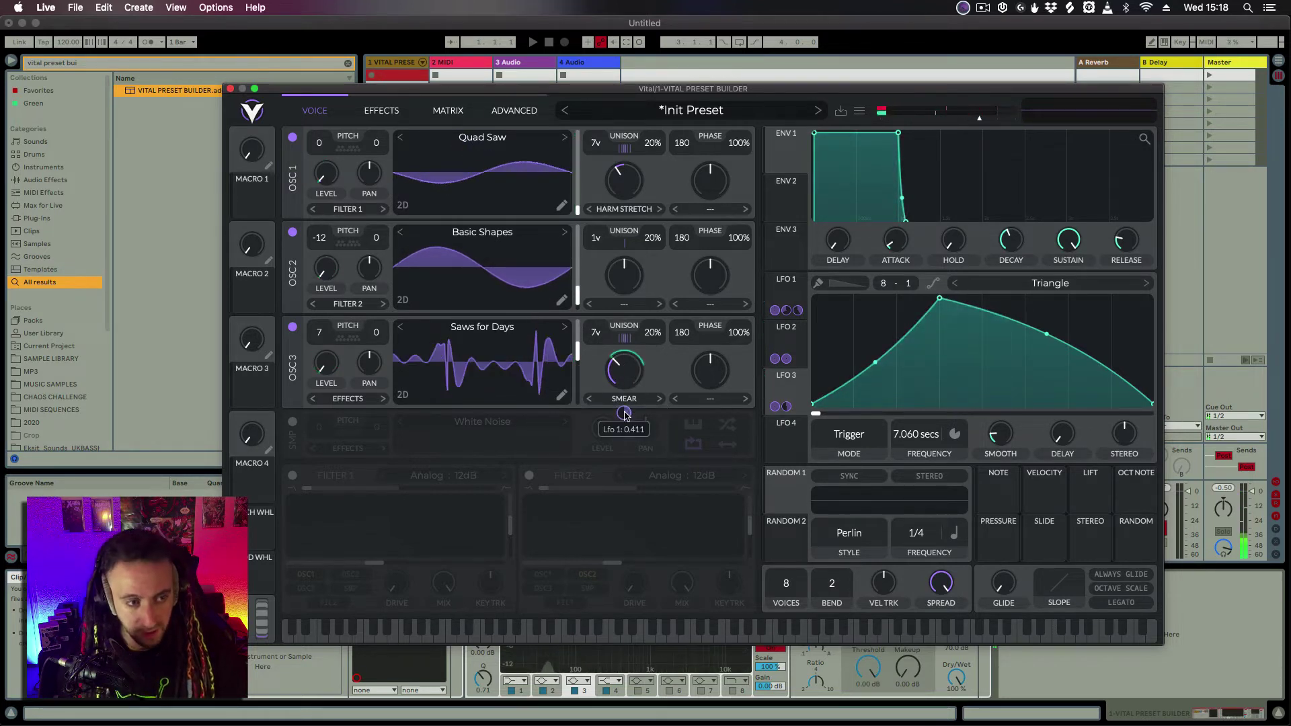
- Make LFO 1's modulation of oscillator 3's Smear amount stereo and bipolar
{"action": "right_click", "coordinate": [624, 413]}
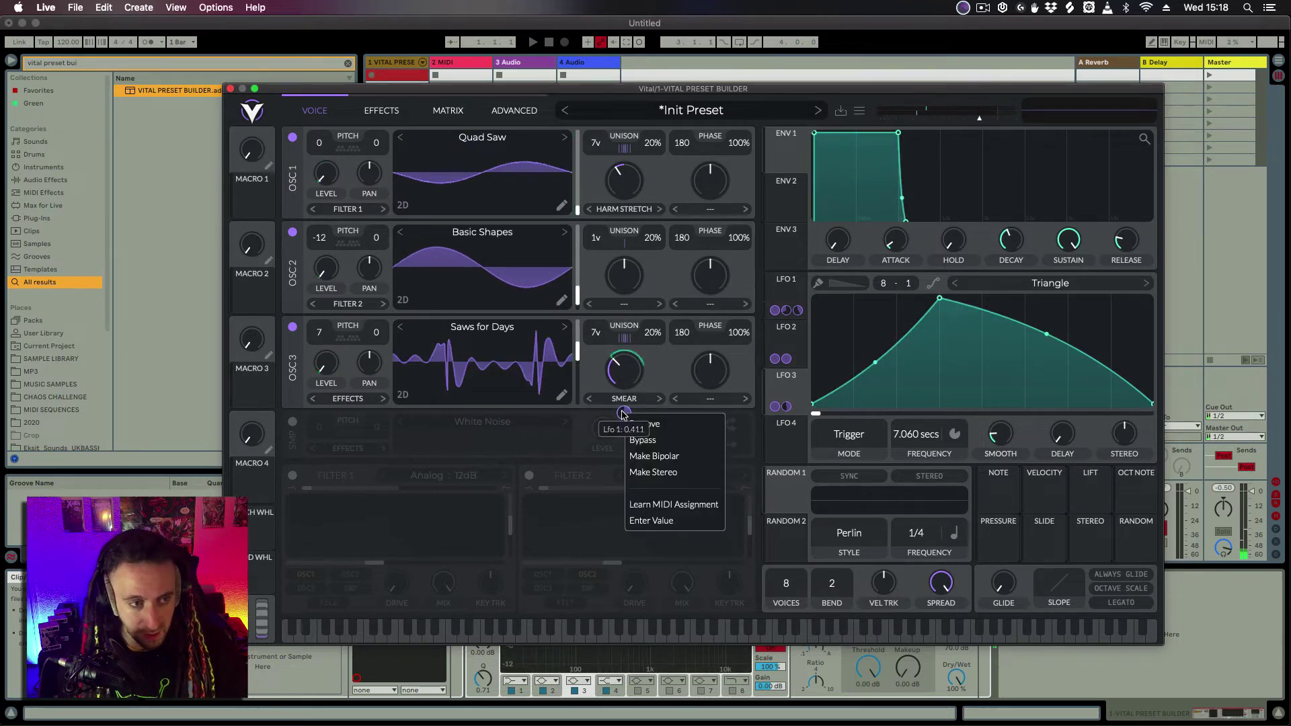
{"action": "left_click", "coordinate": [665, 475]}
{"action": "right_click", "coordinate": [622, 417]}
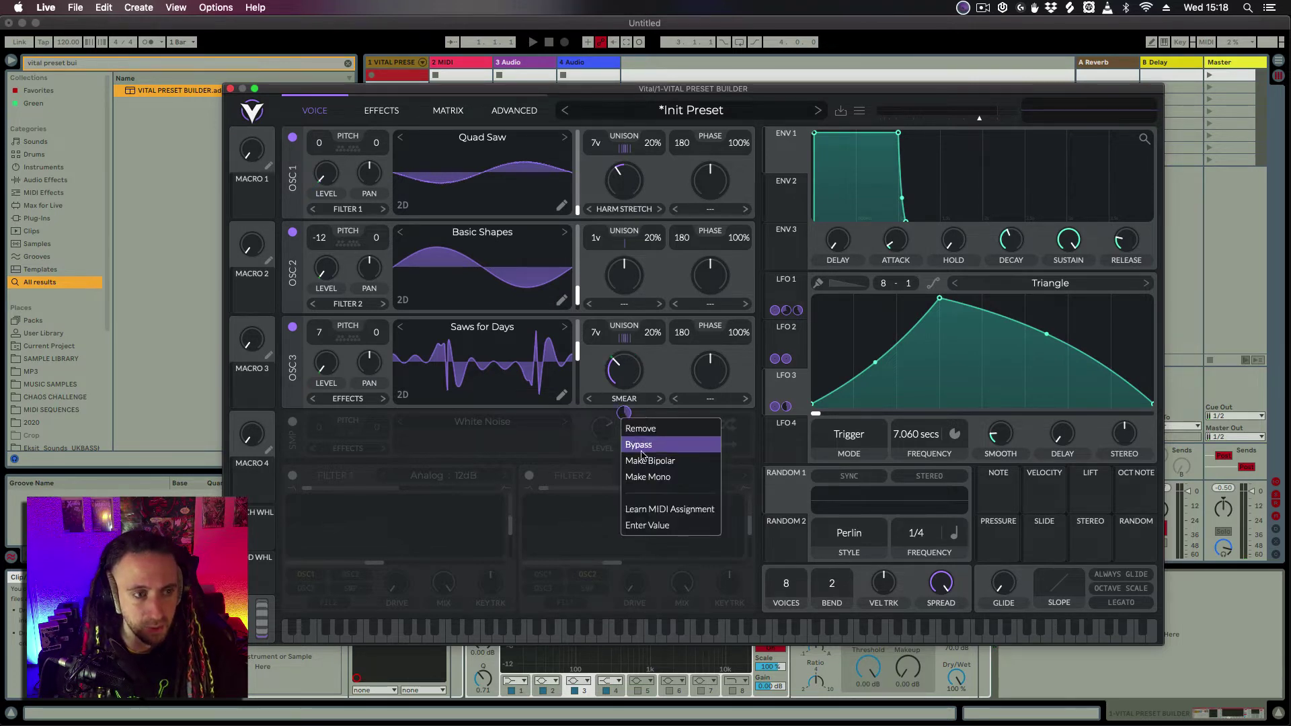
{"action": "left_click", "coordinate": [645, 457]}
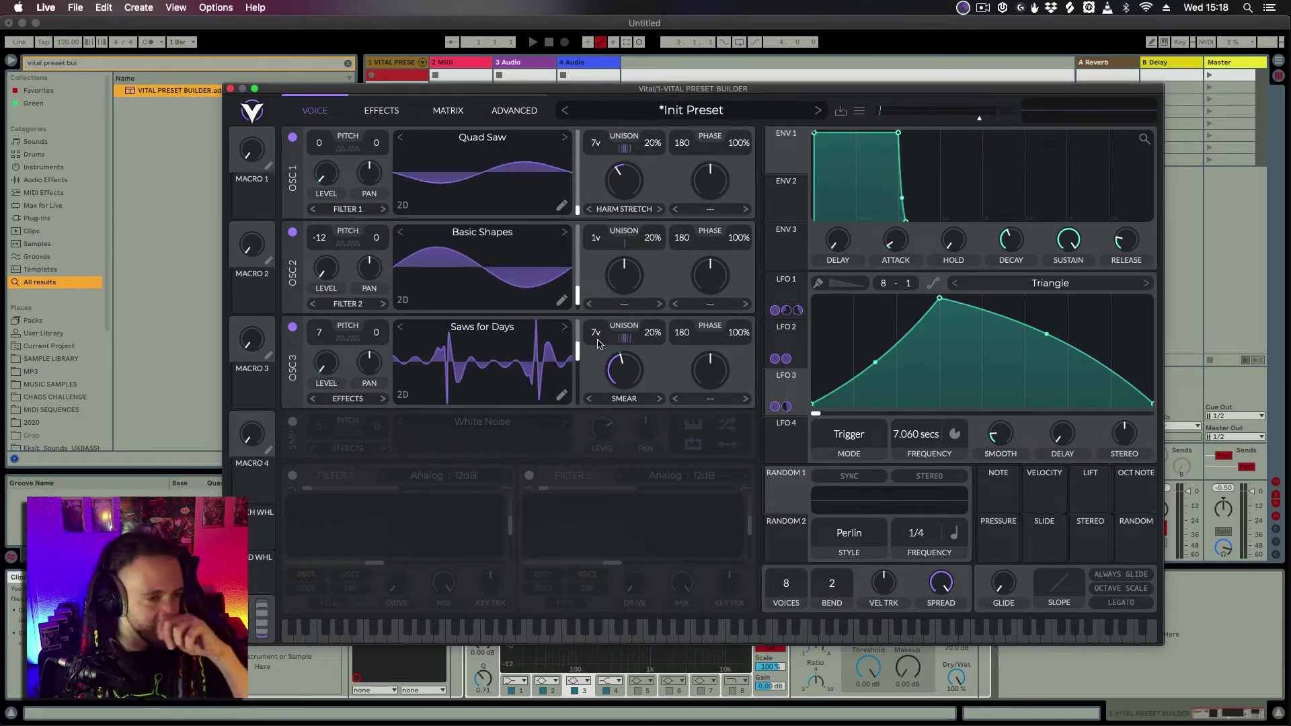
- Try the Low Pass and Inharmonic Stretch spectral morphs on oscillator 2 at different amounts
{"action": "left_click", "coordinate": [625, 306]}
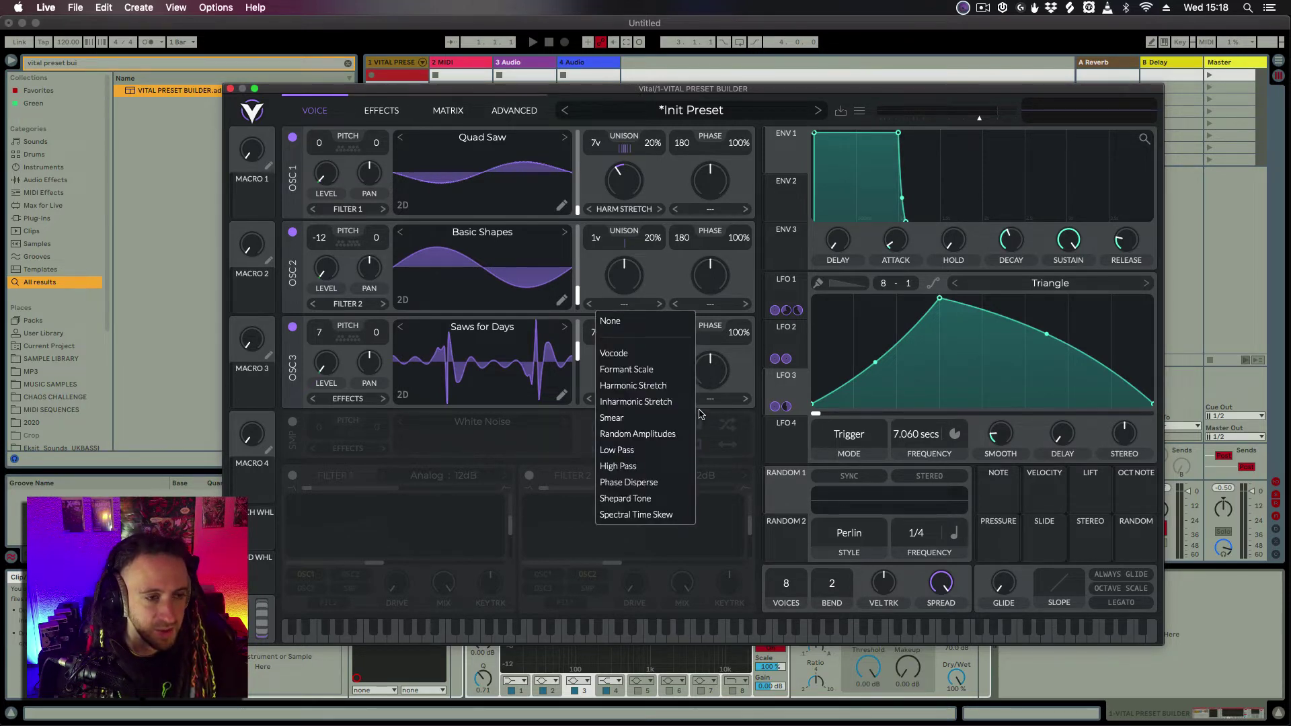
{"action": "left_click", "coordinate": [663, 455]}
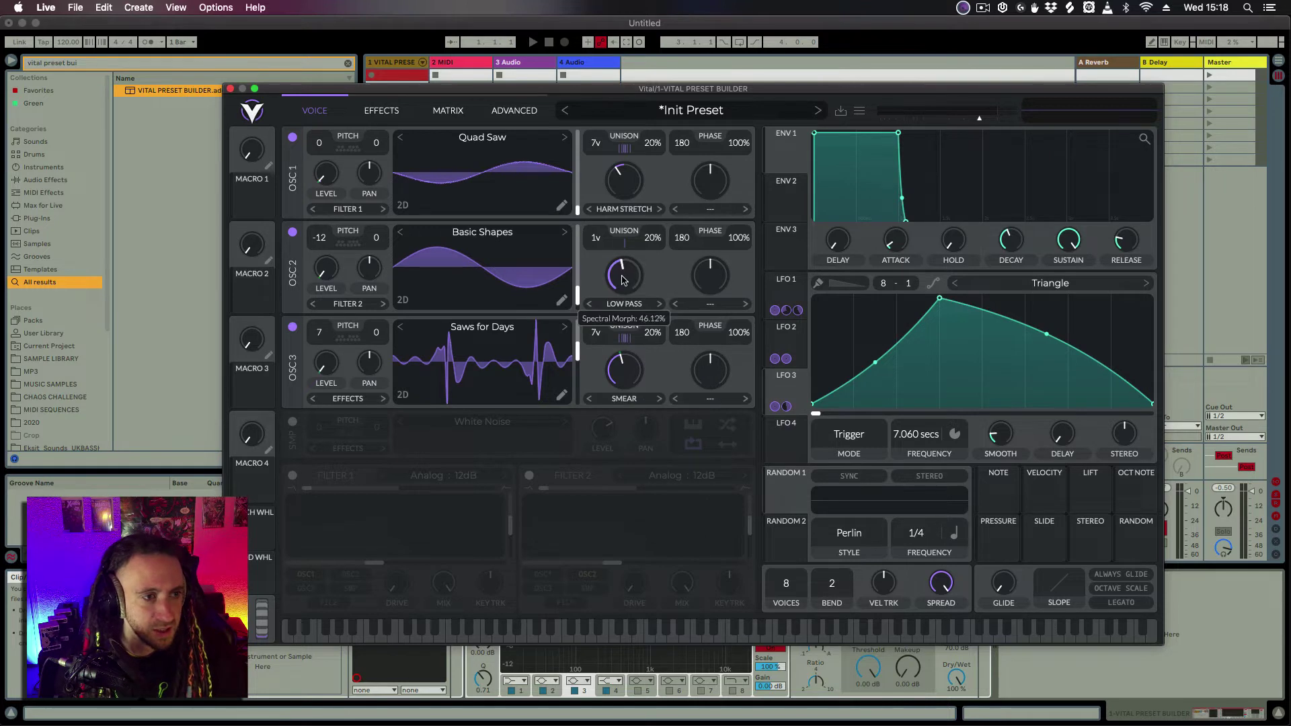
{"action": "left_click", "coordinate": [605, 303]}
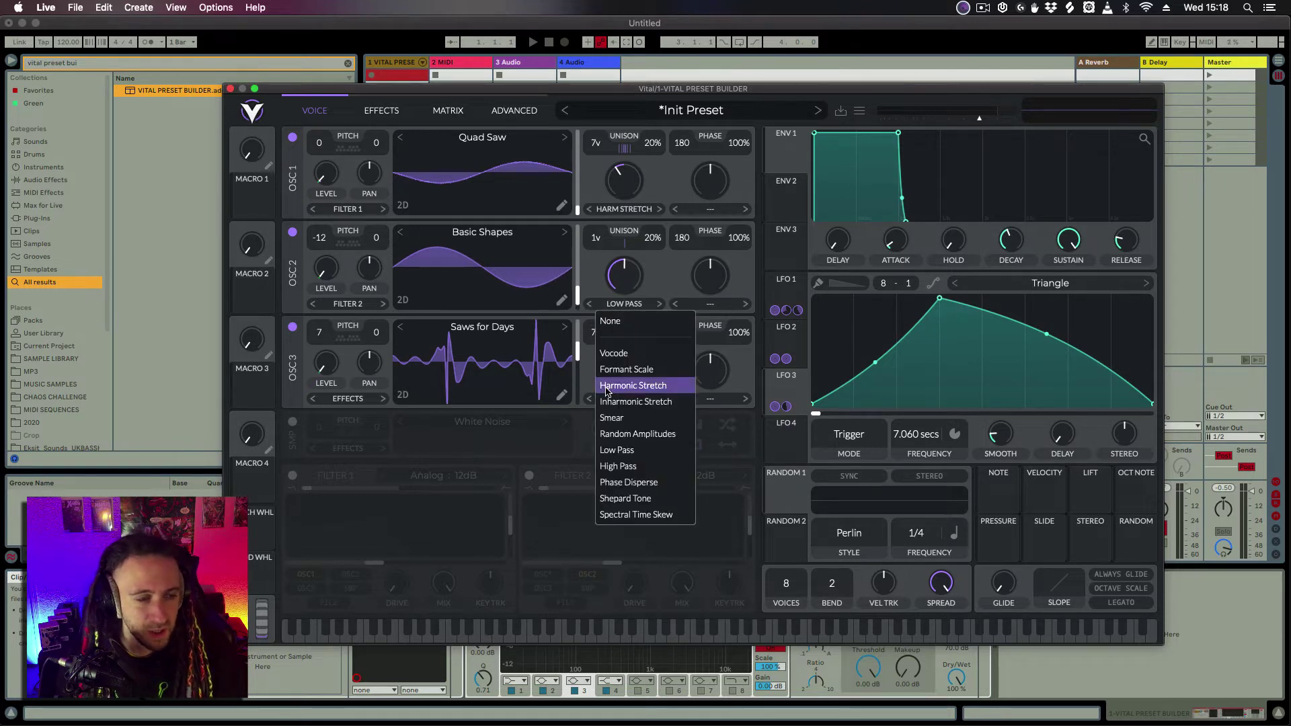
{"action": "left_click", "coordinate": [649, 401]}
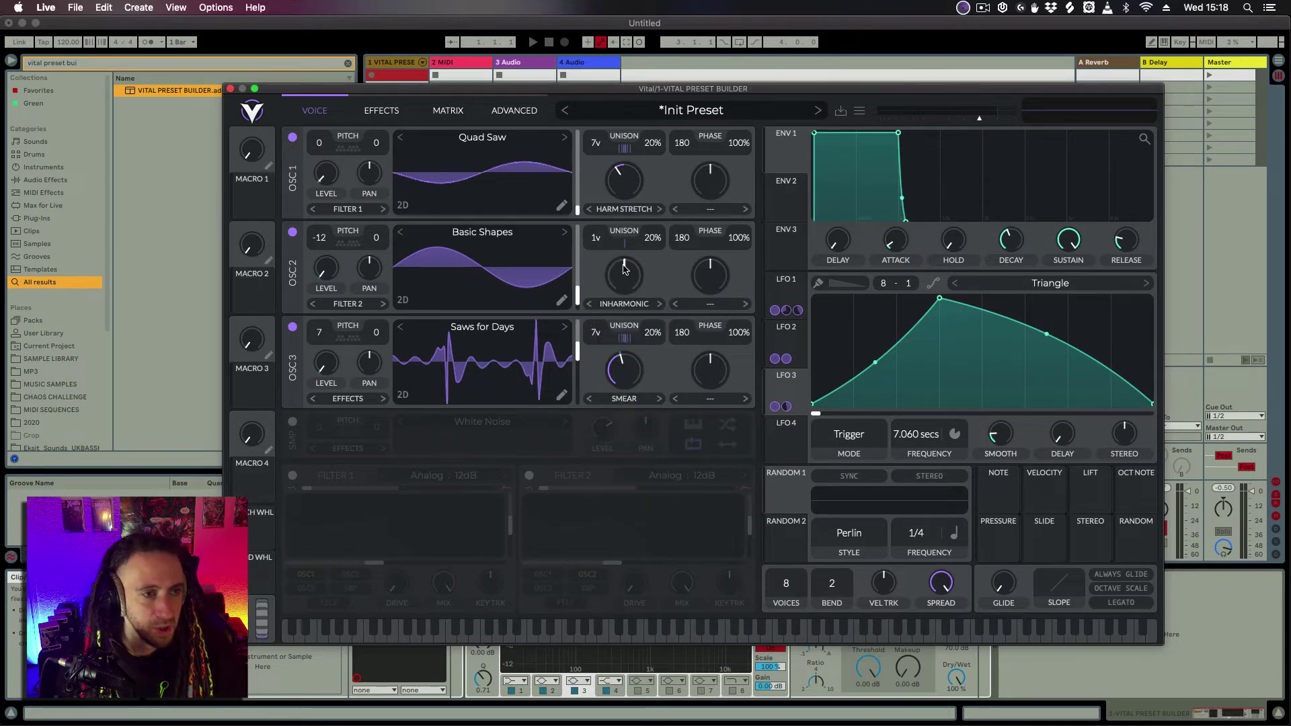
{"action": "left_click_drag", "start_coordinate": [624, 269], "coordinate": [622, 296]}
{"action": "mouse_move", "coordinate": [634, 251]}
{"action": "left_mouse_down"}
{"action": "mouse_move", "coordinate": [630, 284]}
{"action": "mouse_move", "coordinate": [635, 269]}
{"action": "left_mouse_up"}
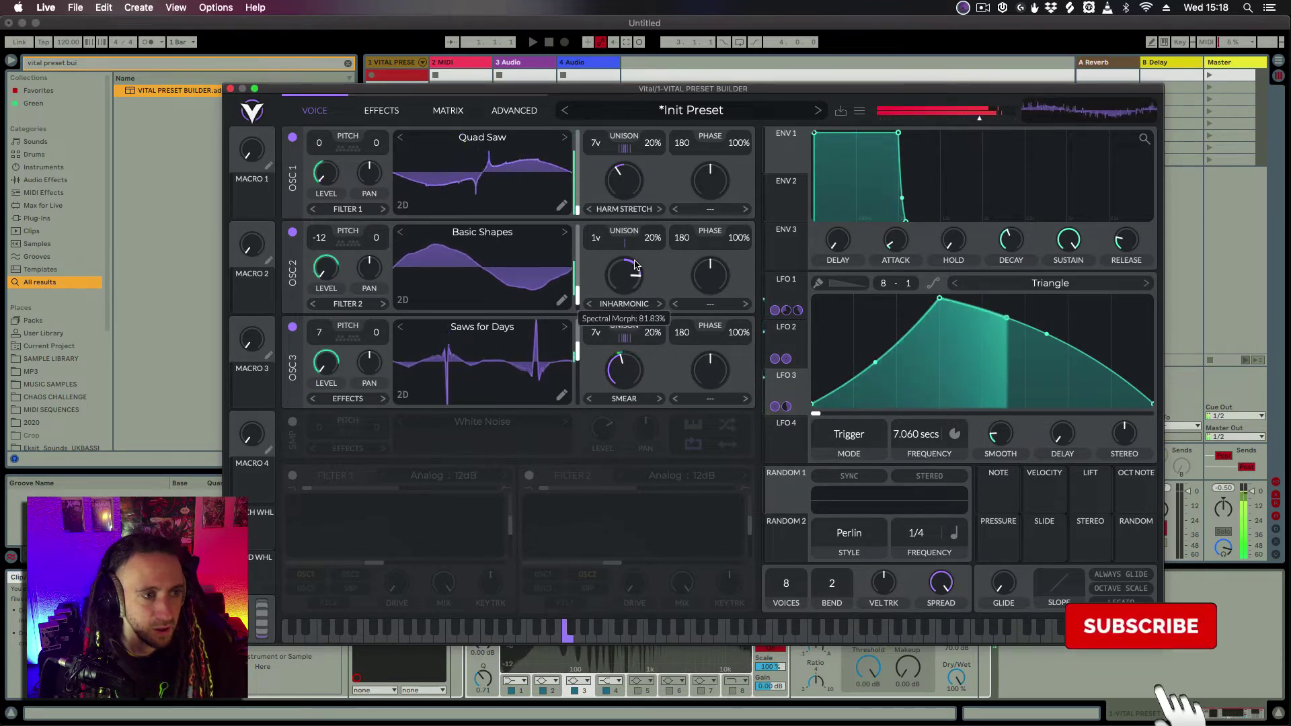
- Try the Phase Disperse, Shepard Tone and High Pass spectral morphs on oscillator 2
{"action": "left_click", "coordinate": [624, 304]}
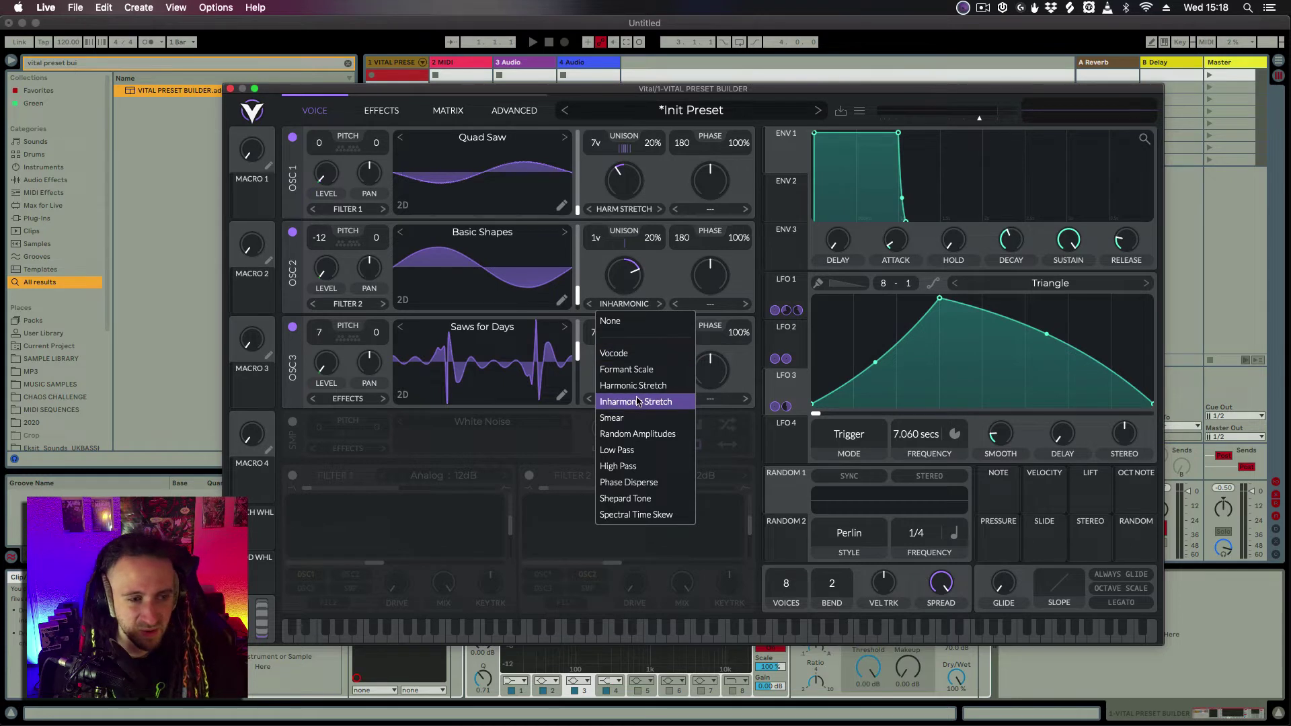
{"action": "left_click", "coordinate": [667, 483]}
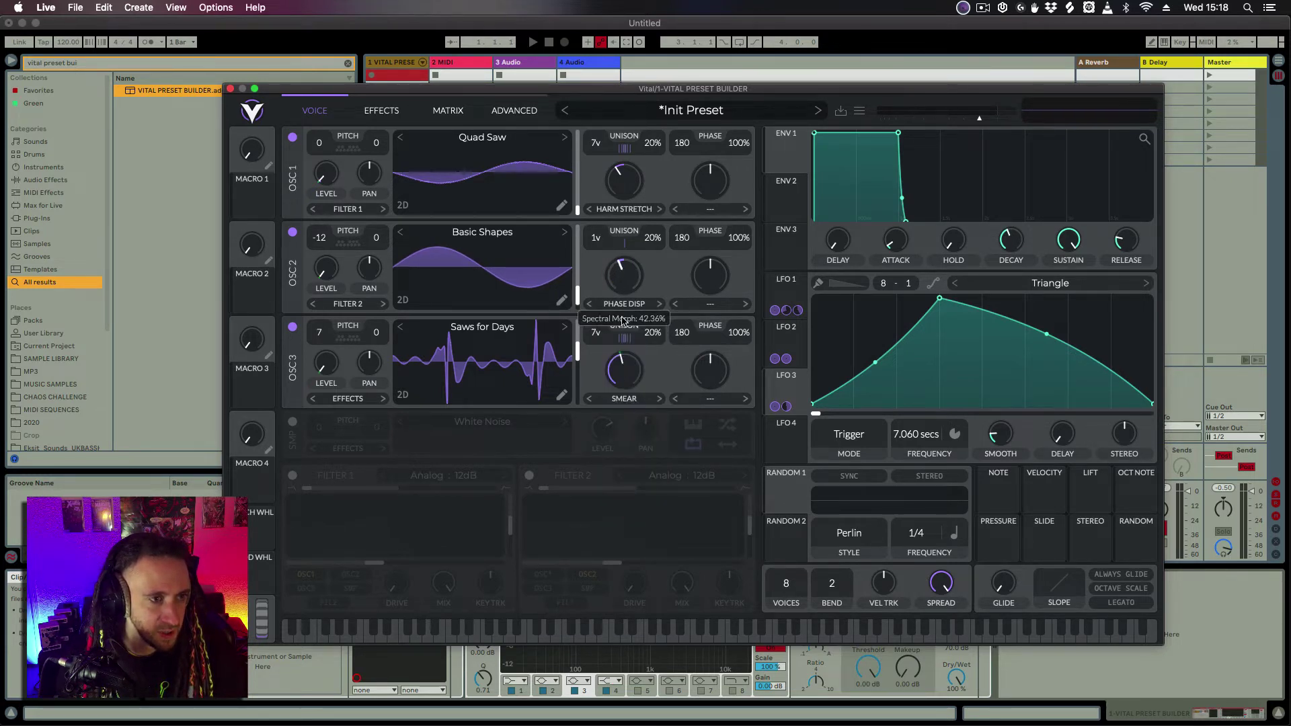
{"action": "left_click", "coordinate": [659, 304]}
{"action": "left_click_drag", "start_coordinate": [633, 281], "coordinate": [664, 310]}
{"action": "left_click", "coordinate": [590, 304]}
{"action": "left_click", "coordinate": [590, 304]}
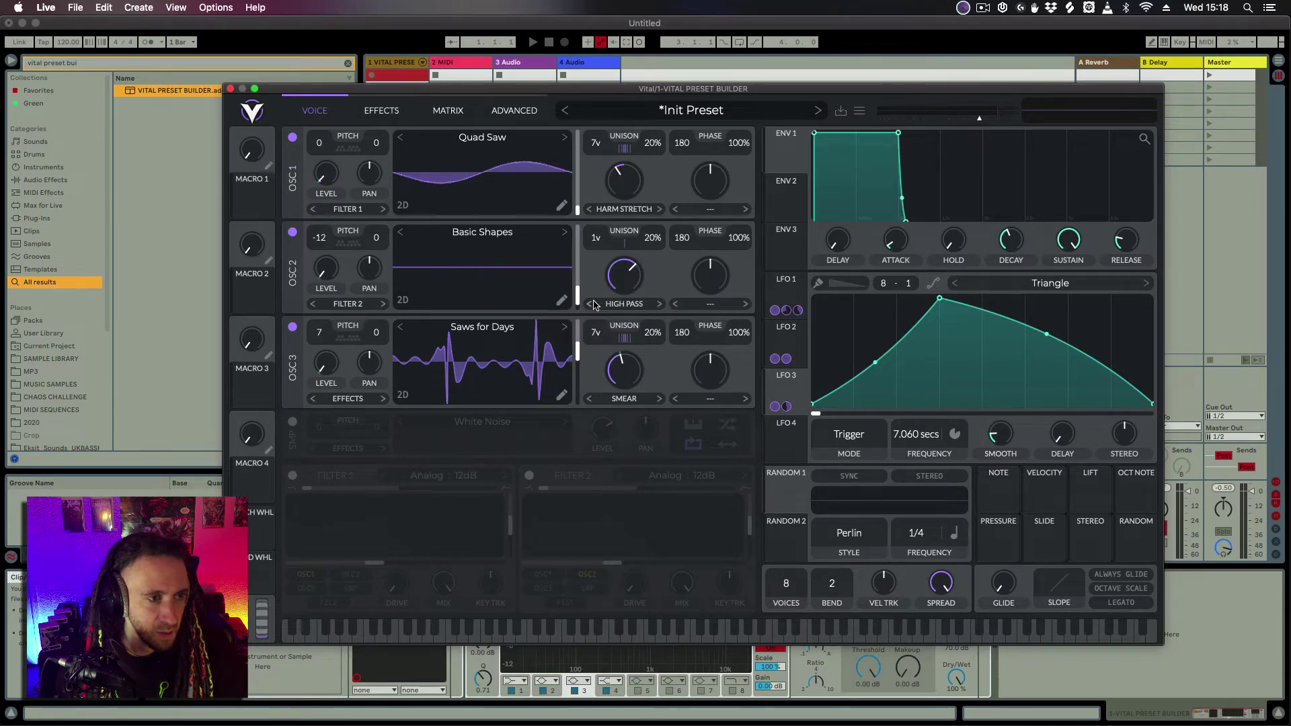
- Set oscillator 2's spectral morph to Smear at a fairly low amount and modulate that amount with LFO 3
{"action": "left_click", "coordinate": [590, 304]}
{"action": "left_click_drag", "start_coordinate": [622, 273], "coordinate": [594, 308]}
{"action": "left_click", "coordinate": [591, 304]}
{"action": "left_click", "coordinate": [584, 304]}
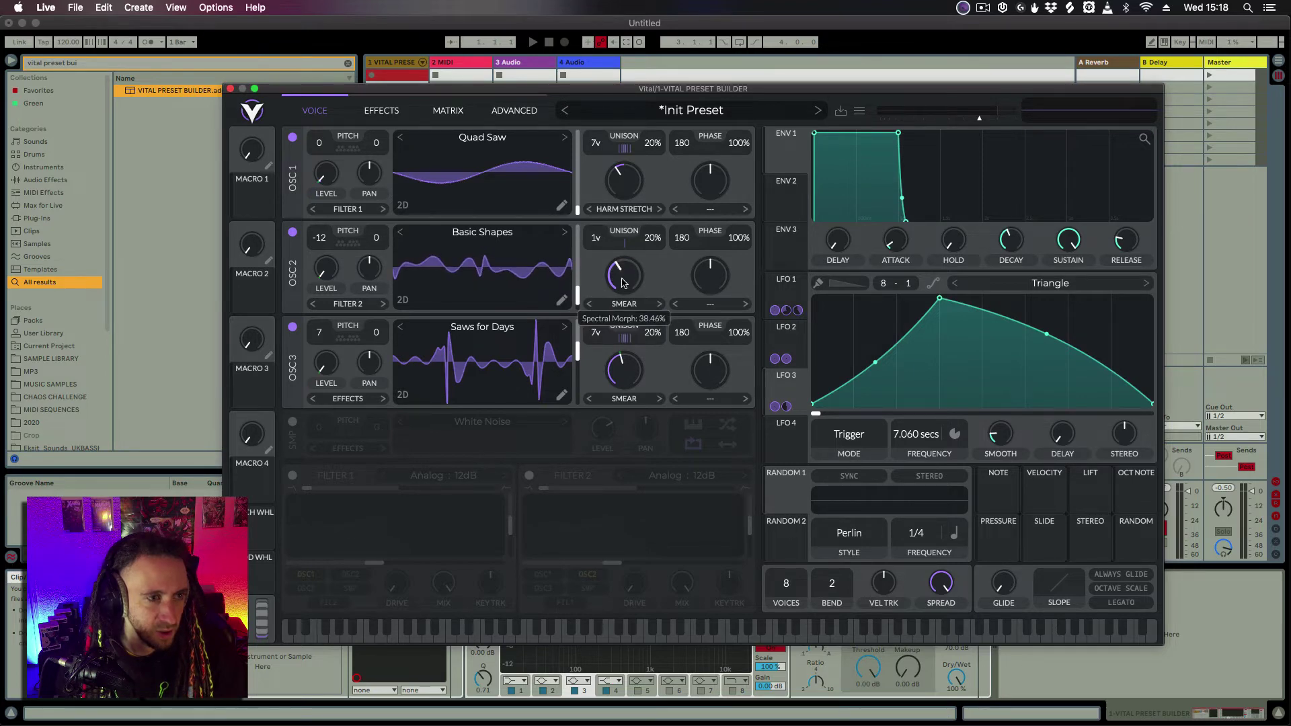
{"action": "mouse_move", "coordinate": [786, 389]}
{"action": "left_mouse_down"}
{"action": "mouse_move", "coordinate": [623, 280]}
{"action": "mouse_move", "coordinate": [624, 344]}
{"action": "left_mouse_up"}
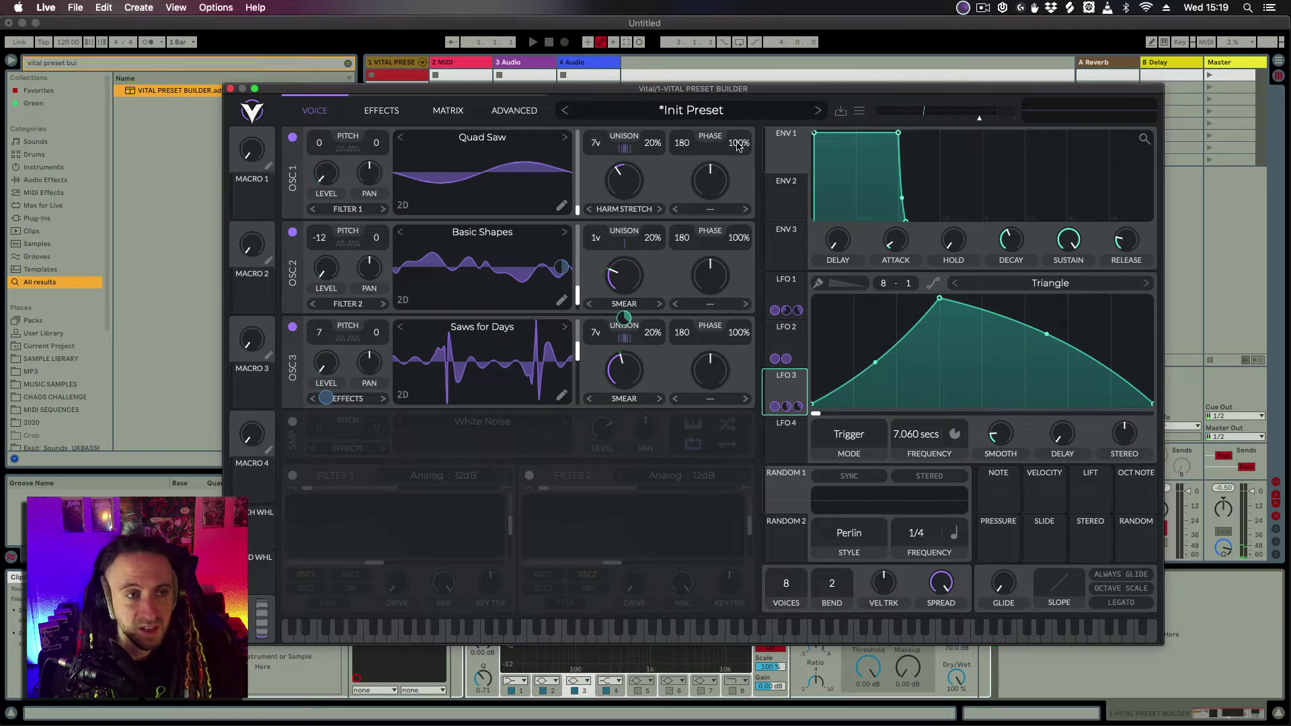
- Set the phase randomization to 58% on oscillator 1, 83% on oscillator 2 and 79% on oscillator 3
{"action": "scroll", "coordinate": [739, 147], "scroll_direction": "down", "scroll_amount": 4}
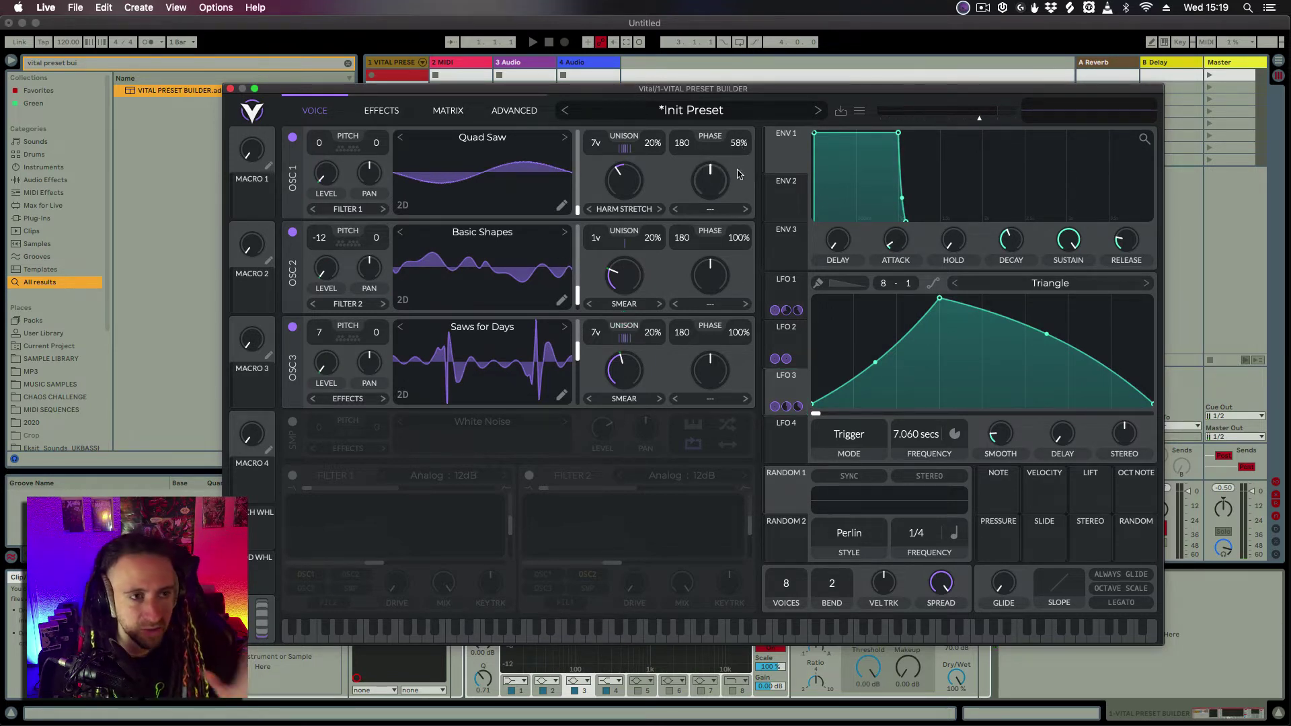
{"action": "scroll", "coordinate": [738, 238], "scroll_direction": "down", "scroll_amount": 1}
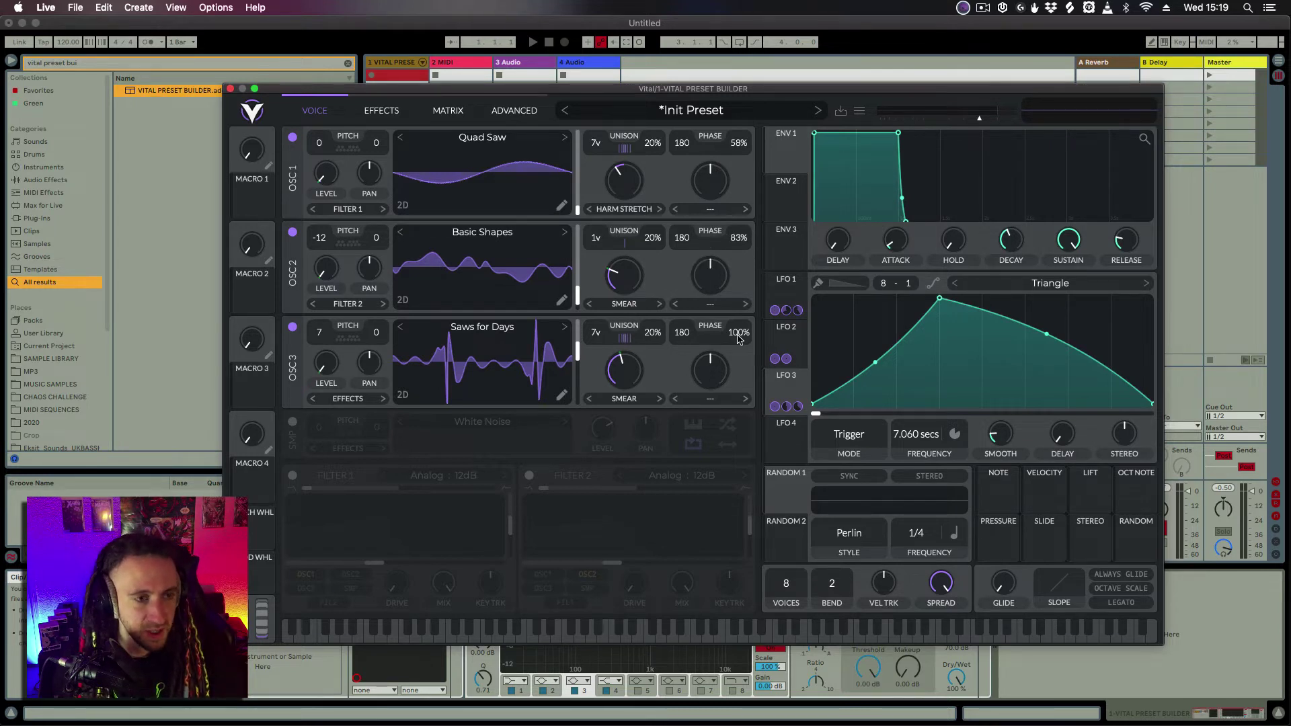
{"action": "scroll", "coordinate": [740, 337], "scroll_direction": "down", "scroll_amount": 3}
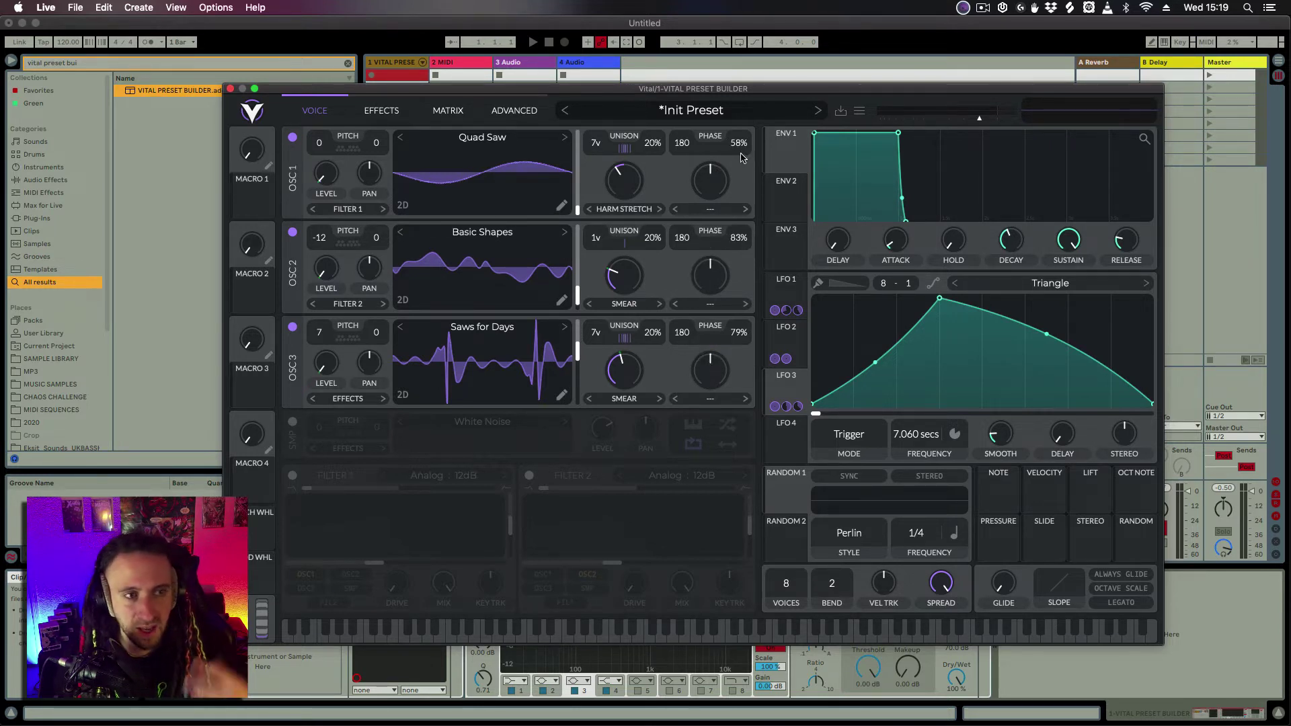
- Modulate the phase randomization of oscillator 1 with LFO 1, oscillator 2 with LFO 3 and oscillator 3 with LFO 2
{"action": "left_click_drag", "start_coordinate": [784, 290], "coordinate": [738, 164]}
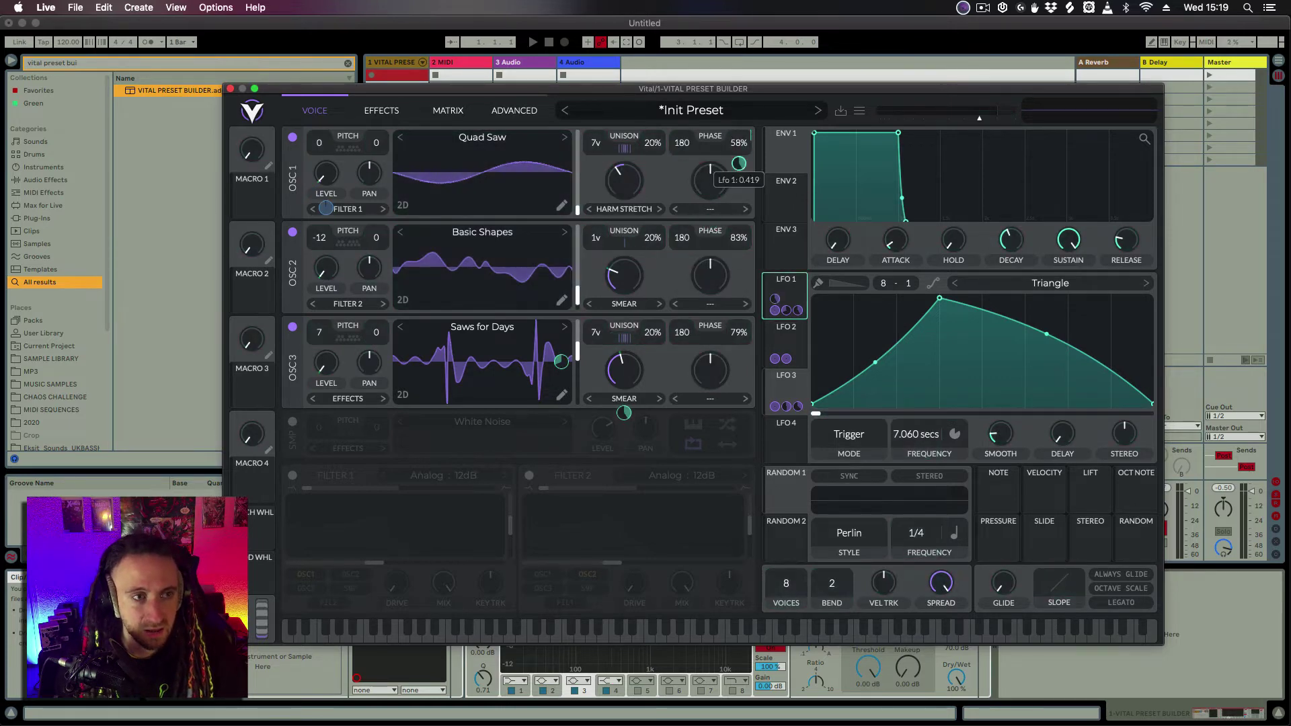
{"action": "left_click_drag", "start_coordinate": [791, 395], "coordinate": [738, 263]}
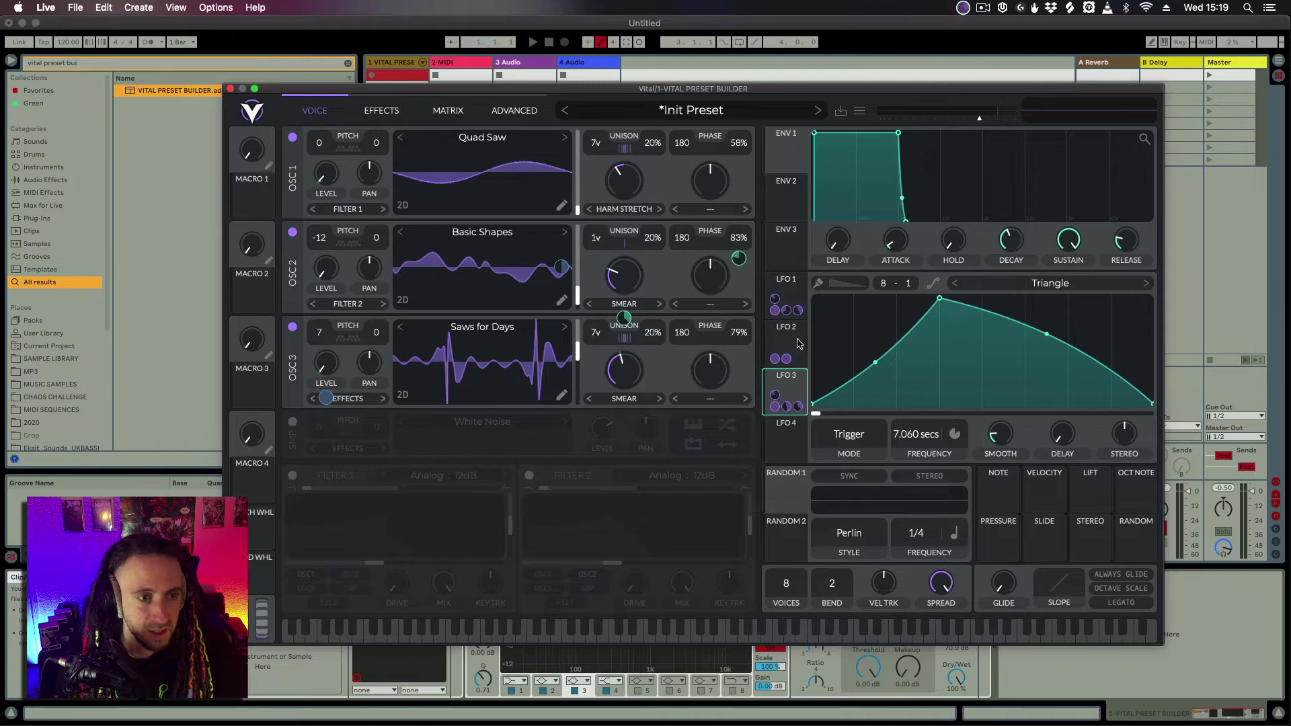
{"action": "left_click_drag", "start_coordinate": [798, 344], "coordinate": [739, 356]}
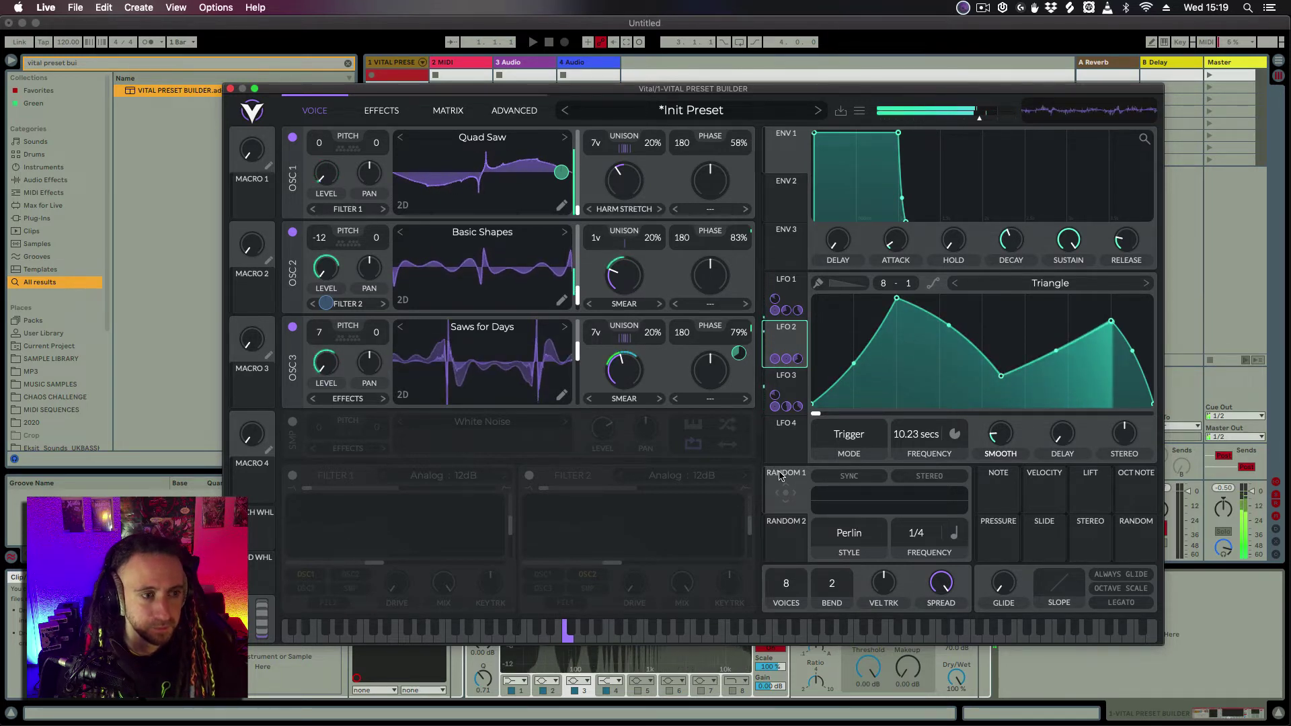
- Enable both filters with oscillator 3 routed into filter 1, and set filter 2's blend to about the middle
{"action": "left_click", "coordinate": [293, 476]}
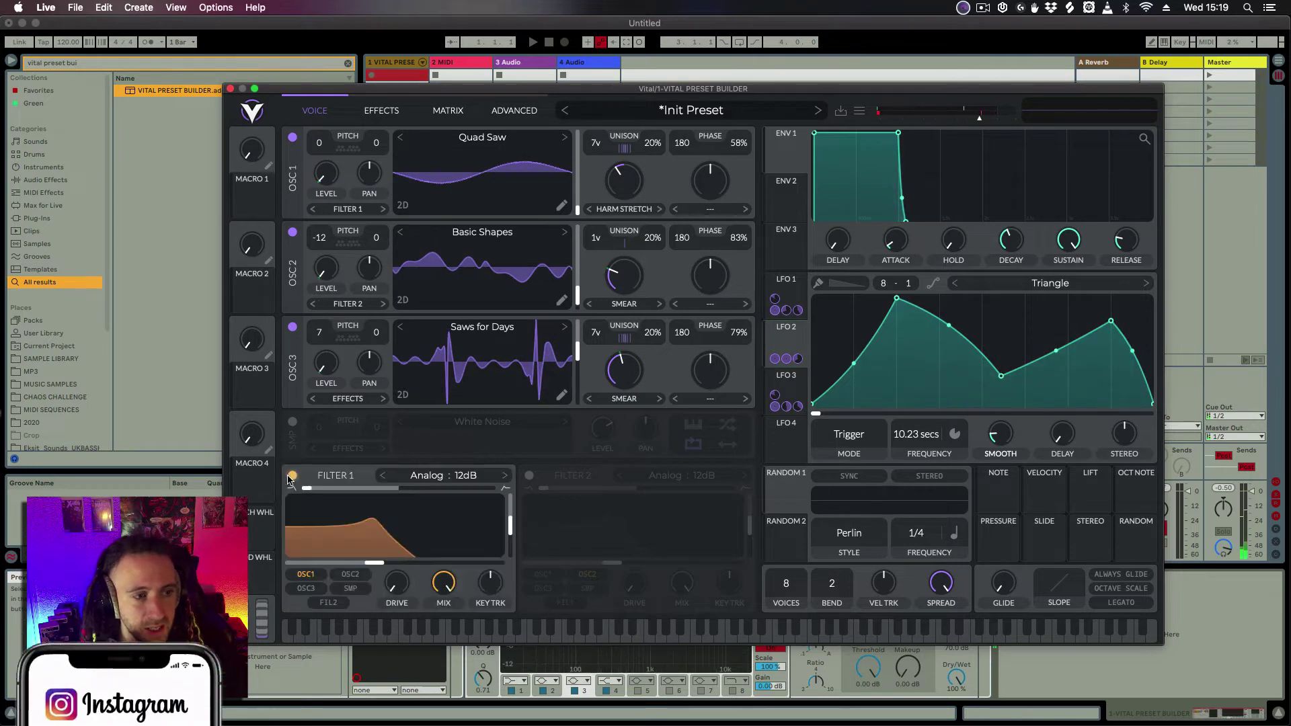
{"action": "left_click", "coordinate": [528, 476]}
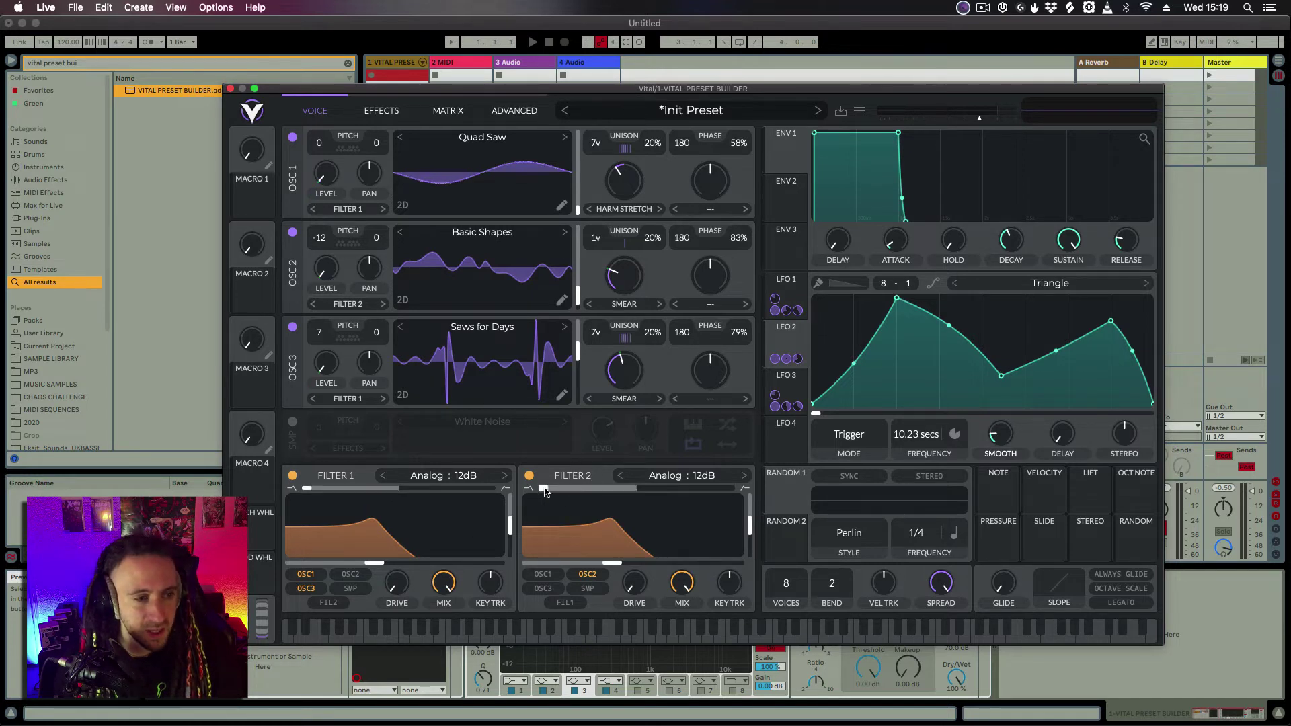
{"action": "left_click_drag", "start_coordinate": [544, 492], "coordinate": [629, 493]}
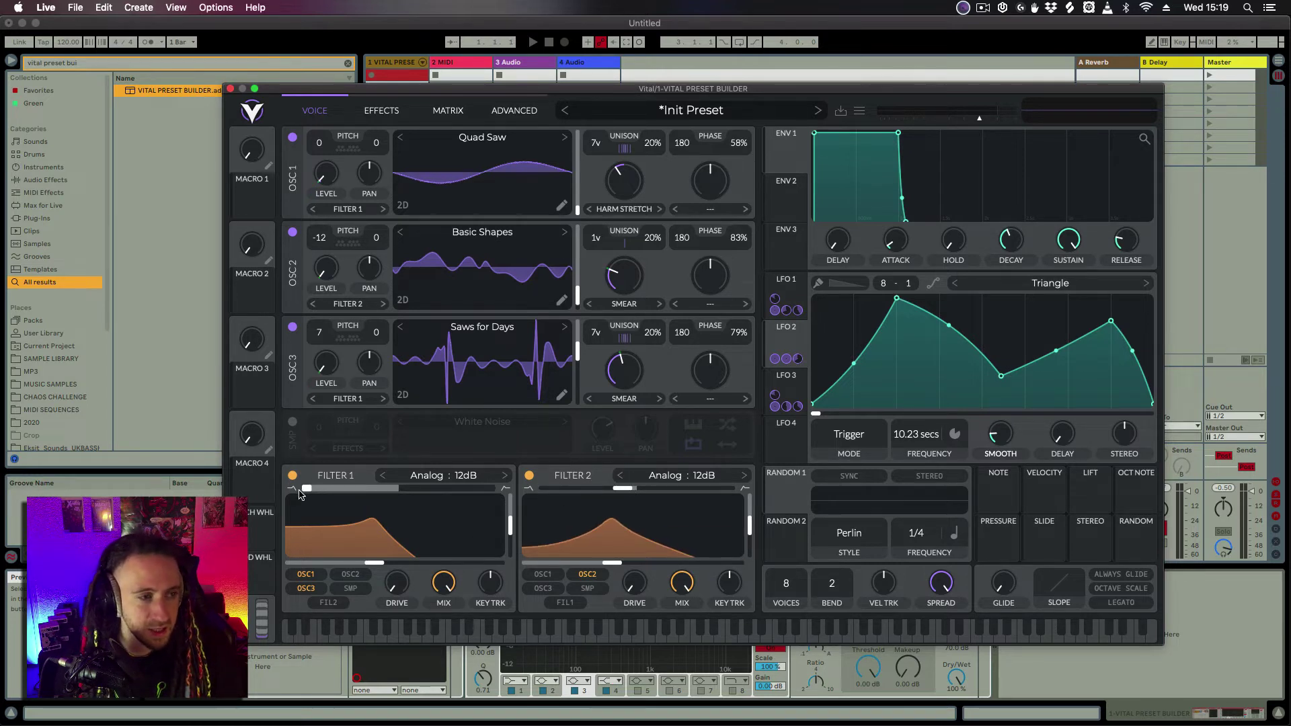
{"action": "mouse_move", "coordinate": [303, 491]}
{"action": "left_mouse_down"}
{"action": "mouse_move", "coordinate": [455, 493]}
{"action": "mouse_move", "coordinate": [295, 492]}
{"action": "left_mouse_up"}
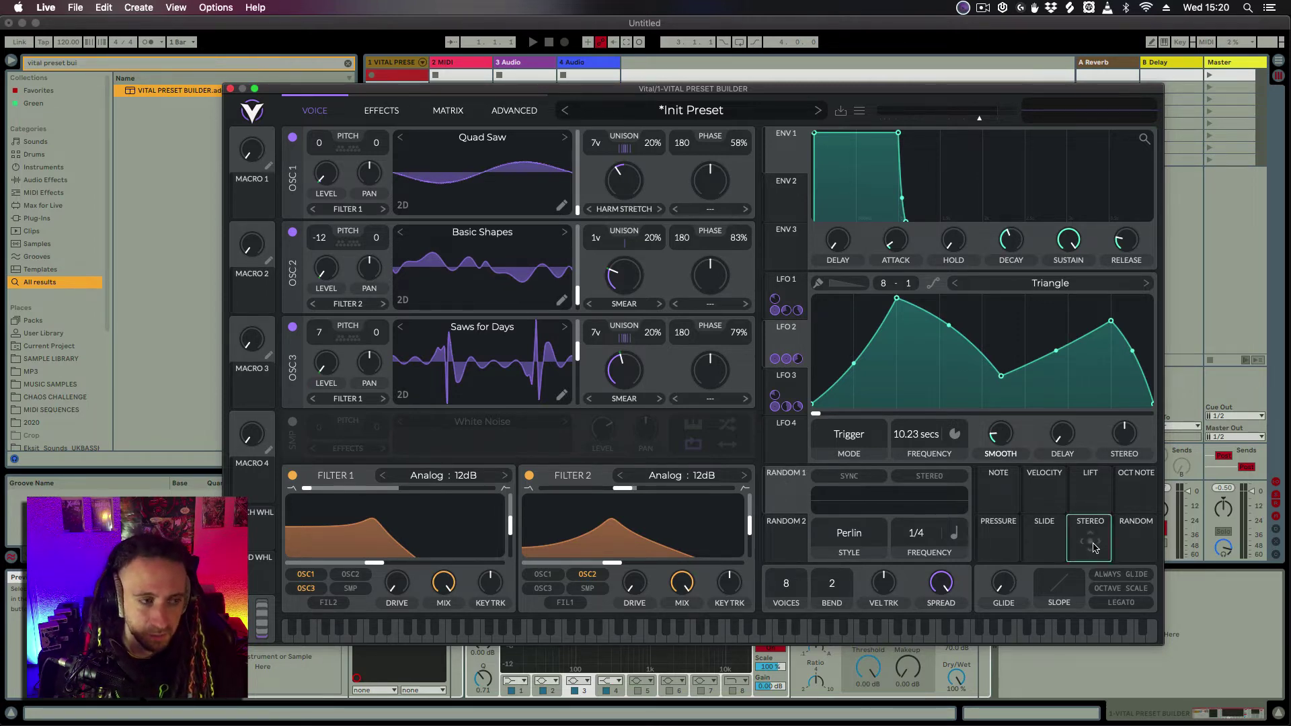
- Modulate filter 1's cutoff with the Stereo source as a bipolar modulation and raise the cutoff slightly
{"action": "left_click_drag", "start_coordinate": [1090, 541], "coordinate": [381, 554]}
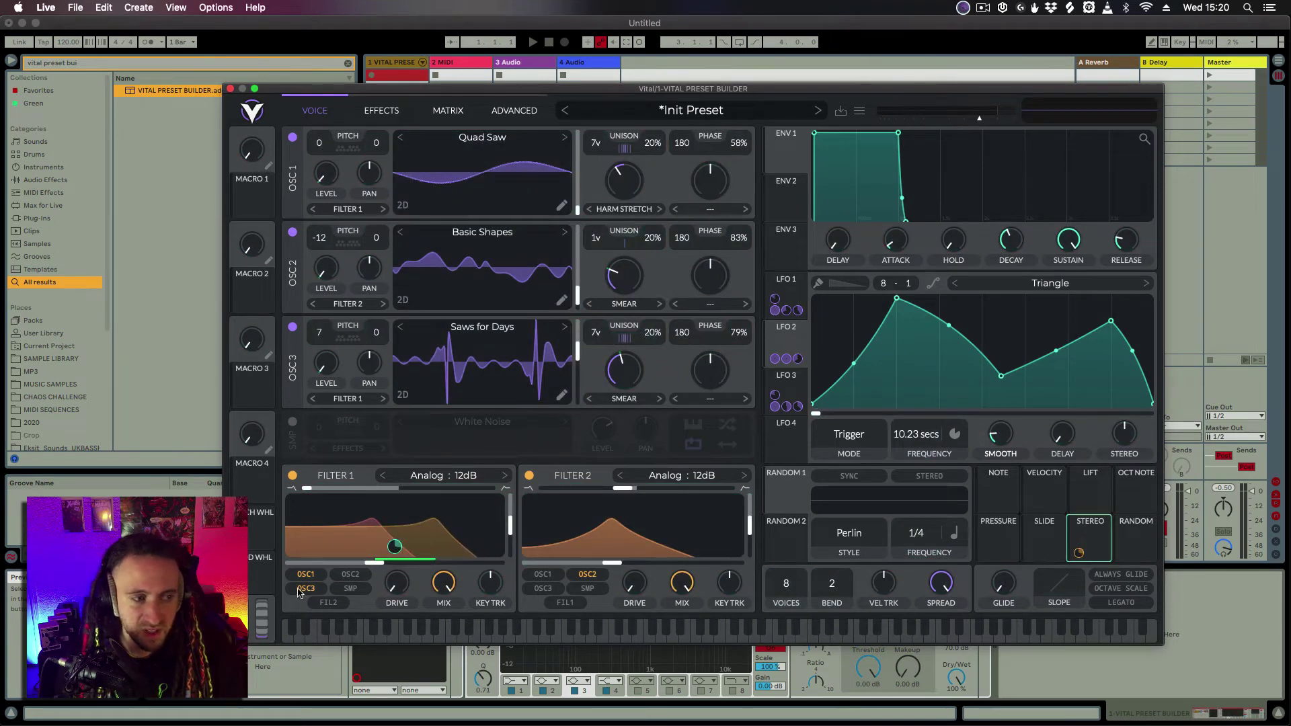
{"action": "right_click", "coordinate": [374, 565]}
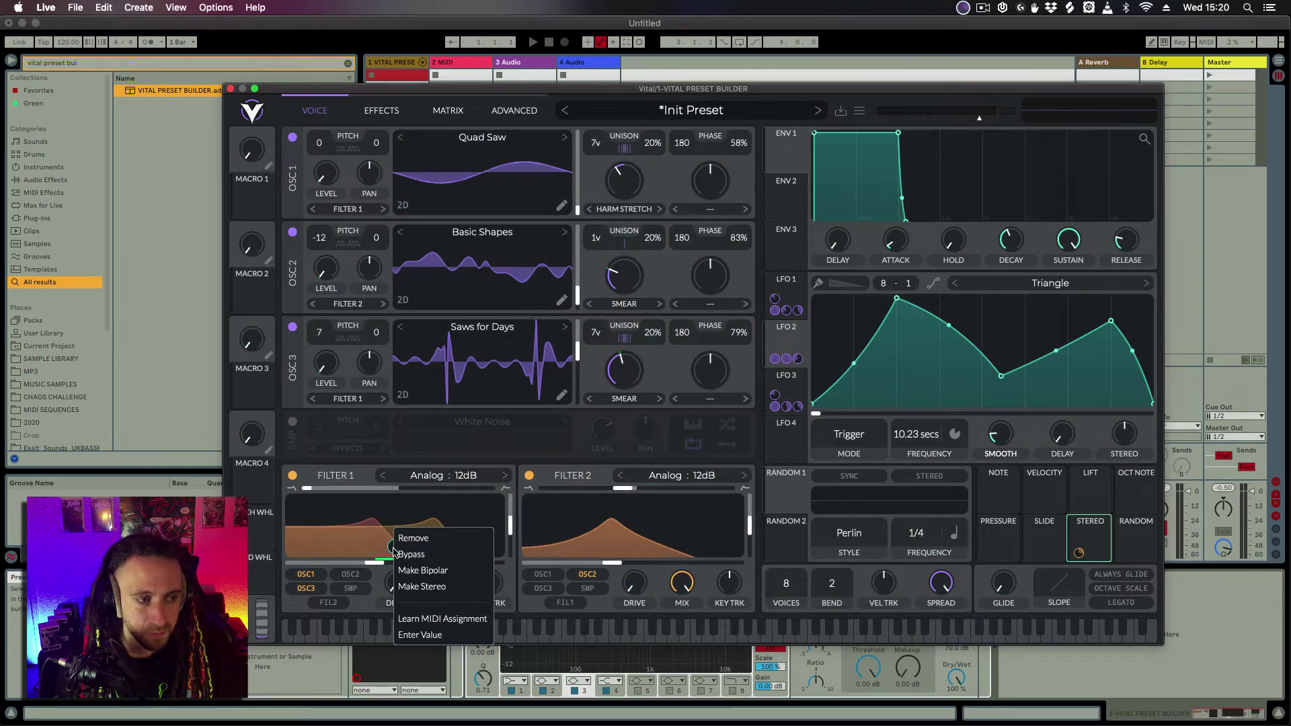
{"action": "left_click", "coordinate": [418, 571]}
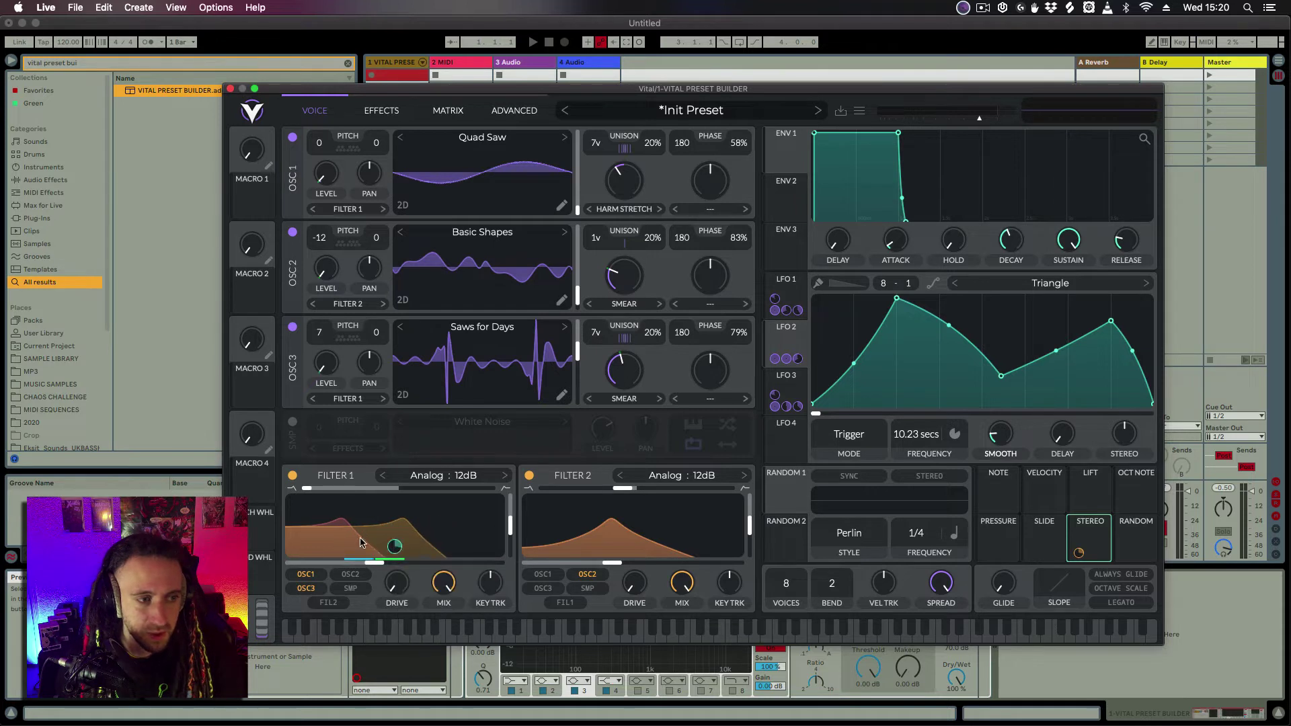
{"action": "left_click_drag", "start_coordinate": [359, 562], "coordinate": [432, 538]}
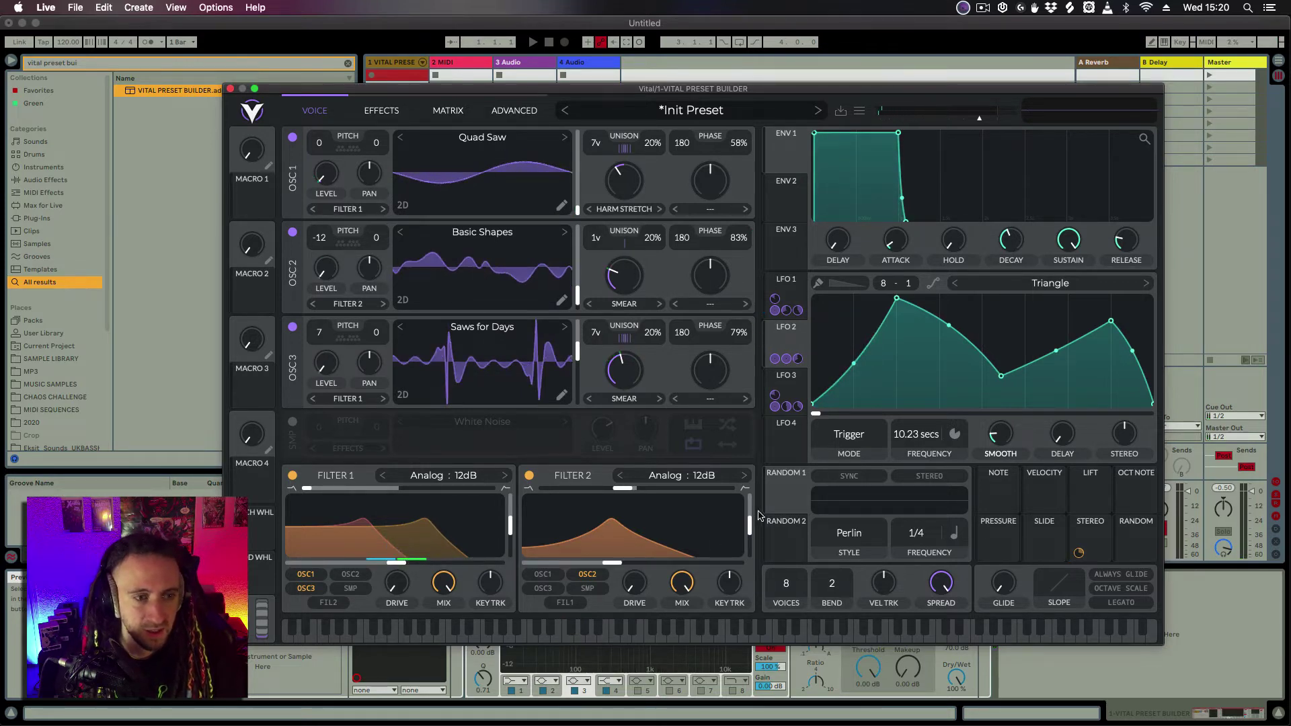
- Modulate the Stereo source's filter 1 cutoff amount with Random 1, and set Random 1's frequency to 0.891 seconds
{"action": "left_click_drag", "start_coordinate": [785, 499], "coordinate": [1079, 554]}
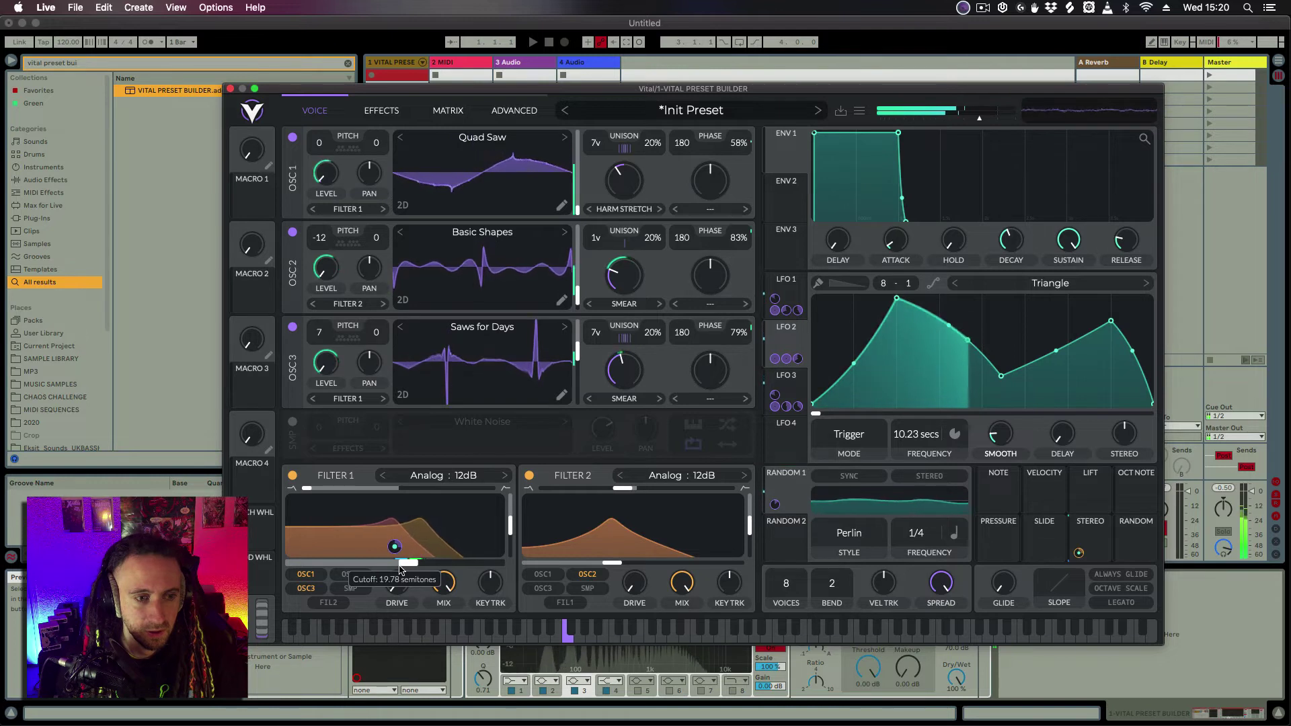
{"action": "left_click", "coordinate": [954, 535]}
{"action": "left_click", "coordinate": [966, 558]}
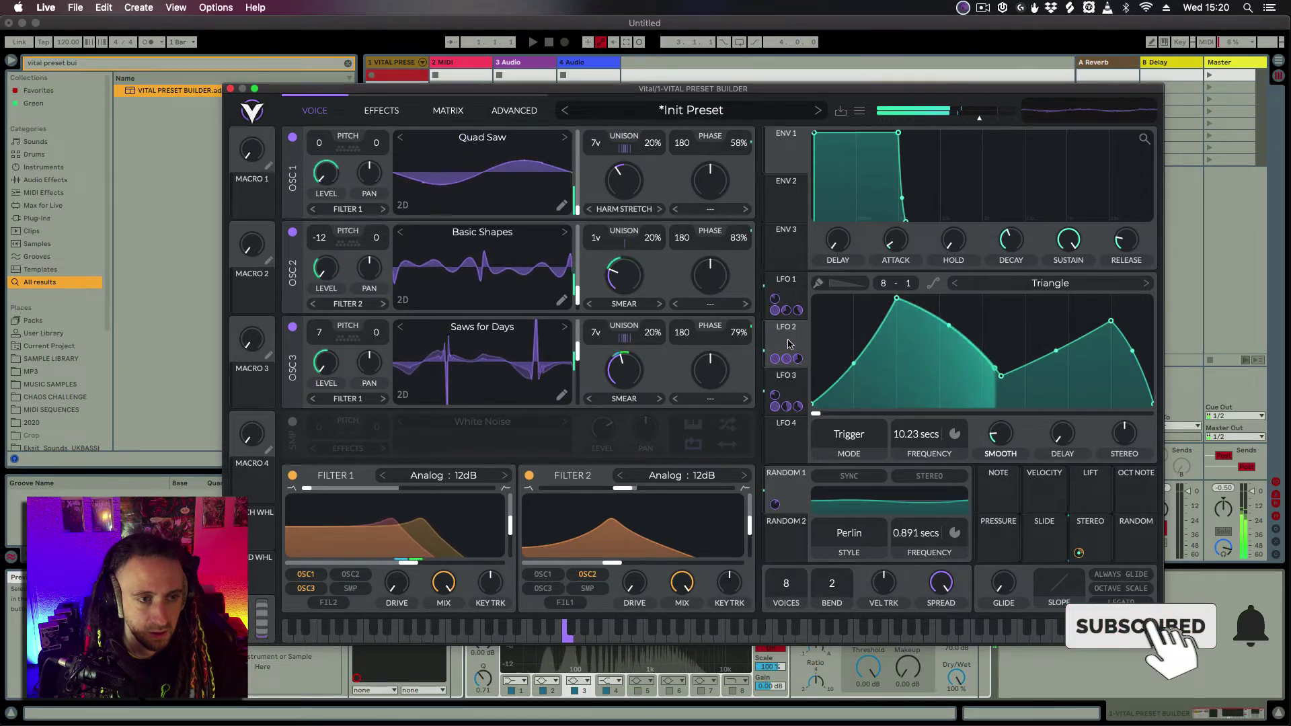
- Modulate filter 1's cutoff with LFO 1 as a stereo modulation, and filter 1's blend with LFO 3
{"action": "left_click_drag", "start_coordinate": [793, 306], "coordinate": [400, 548]}
{"action": "right_click", "coordinate": [396, 545]}
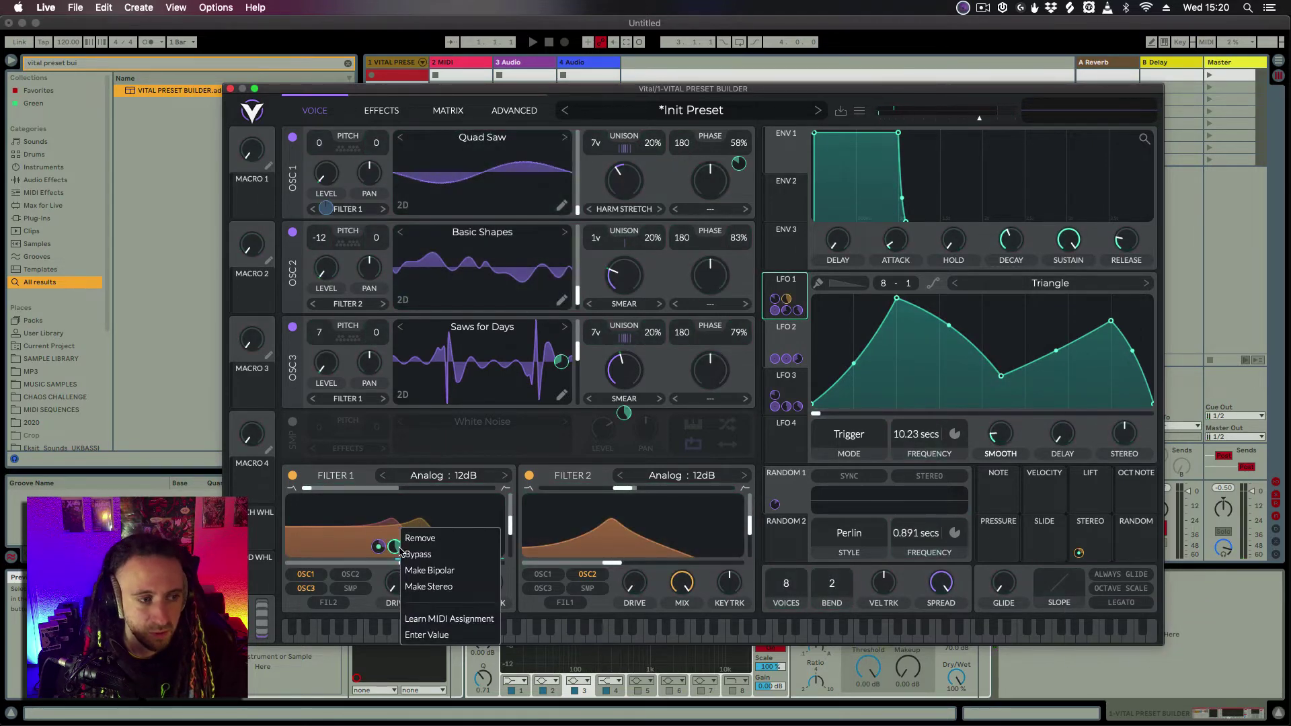
{"action": "left_click", "coordinate": [431, 588]}
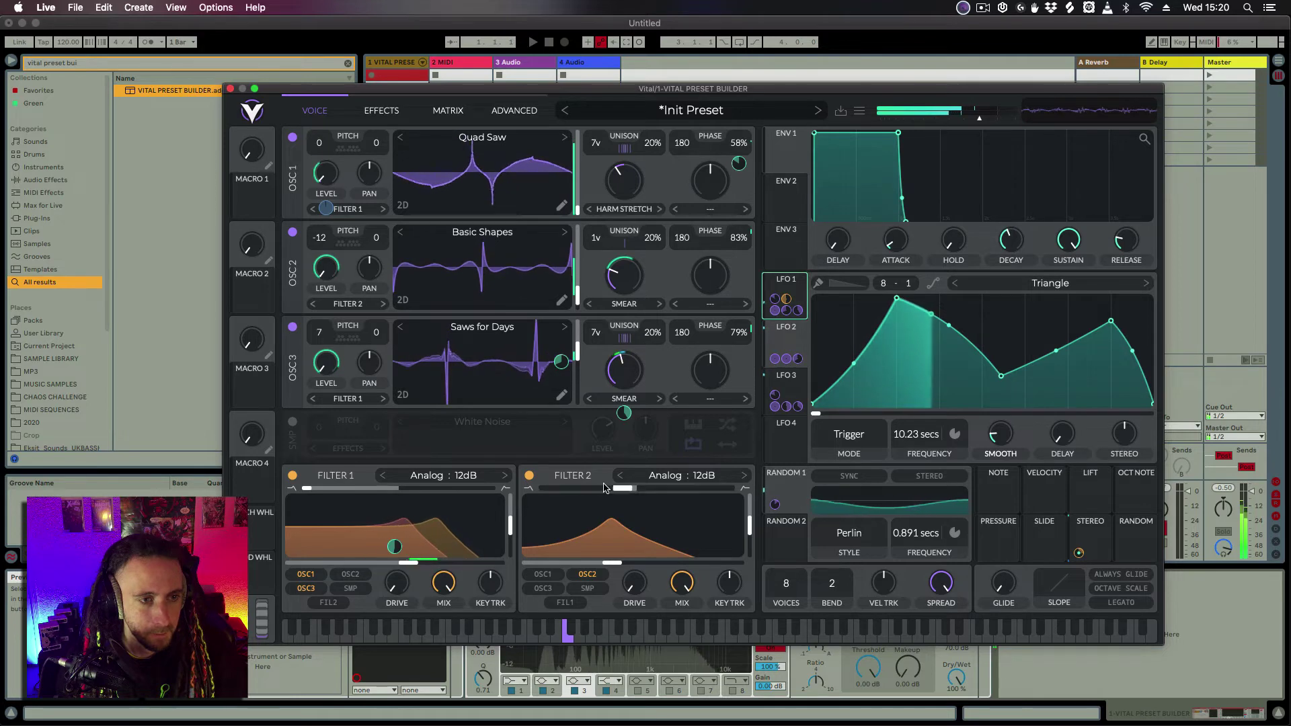
{"action": "left_click_drag", "start_coordinate": [786, 401], "coordinate": [396, 492]}
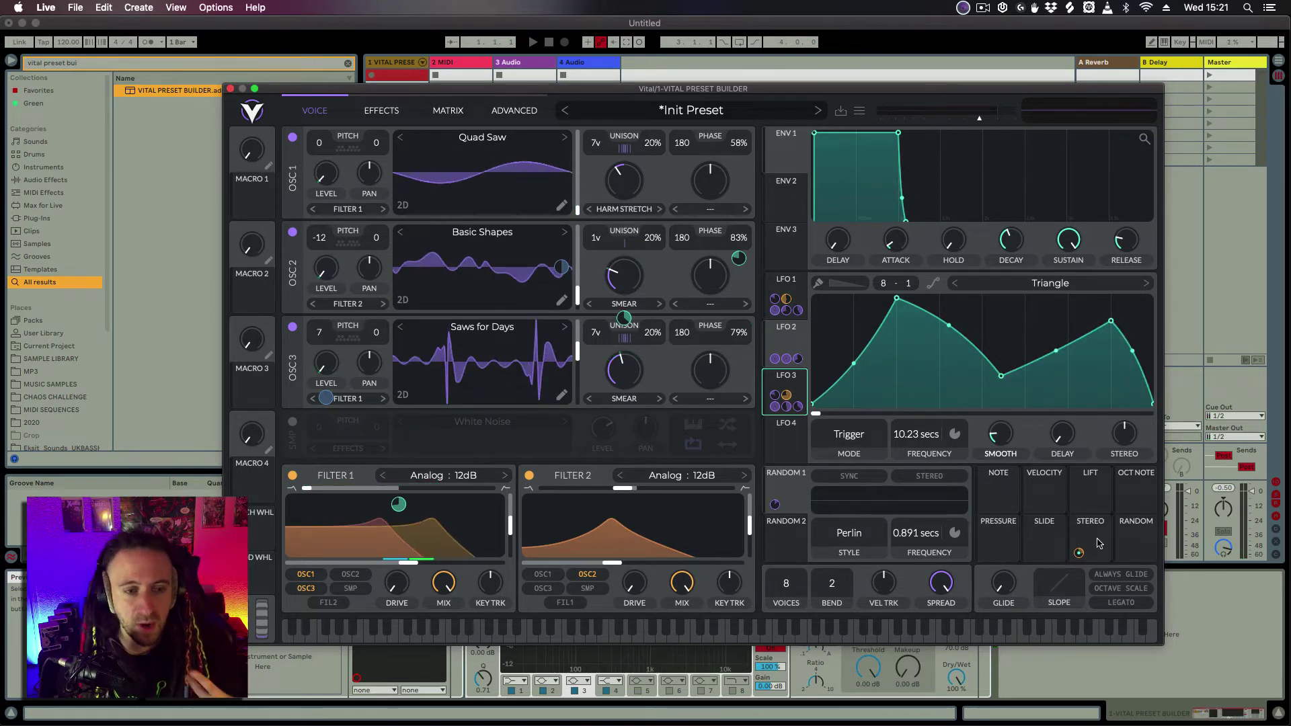
- Modulate filter 2's cutoff with the Stereo source and make that modulation bipolar and stereo
{"action": "left_click_drag", "start_coordinate": [1083, 541], "coordinate": [612, 557]}
{"action": "right_click", "coordinate": [629, 531]}
{"action": "left_click", "coordinate": [647, 573]}
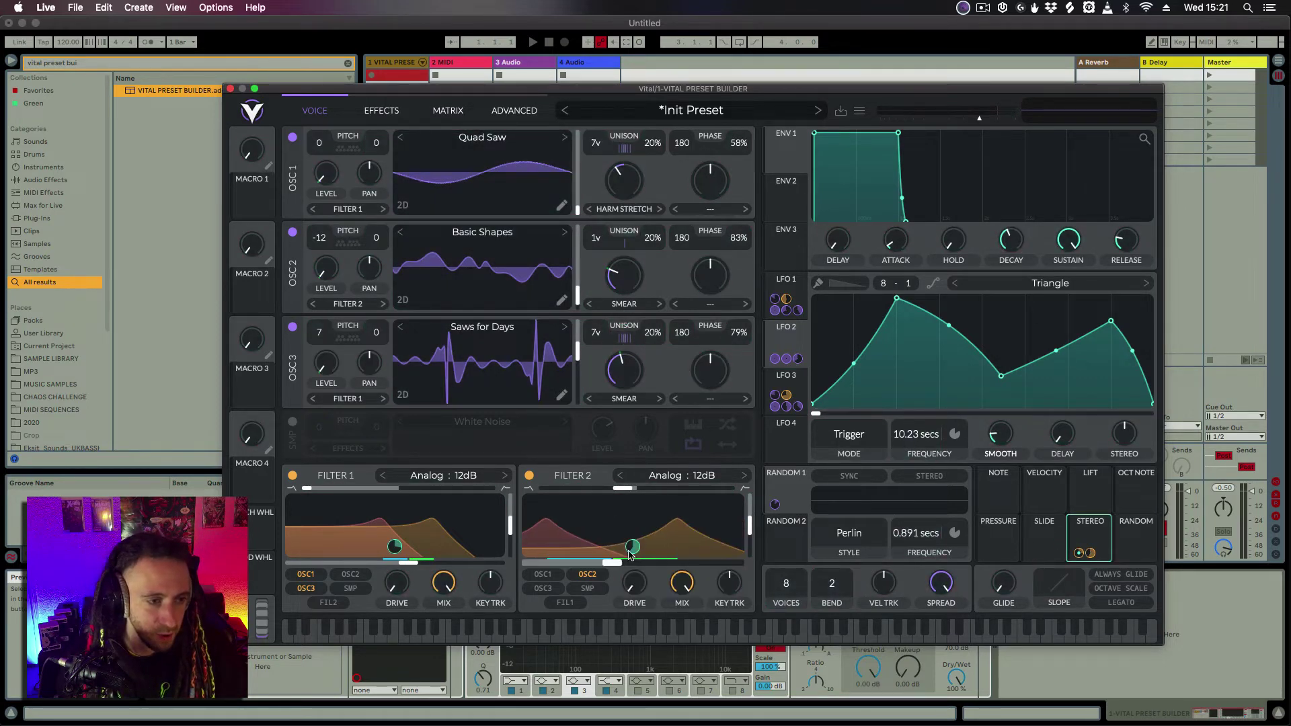
{"action": "right_click", "coordinate": [630, 546]}
{"action": "left_click", "coordinate": [645, 585]}
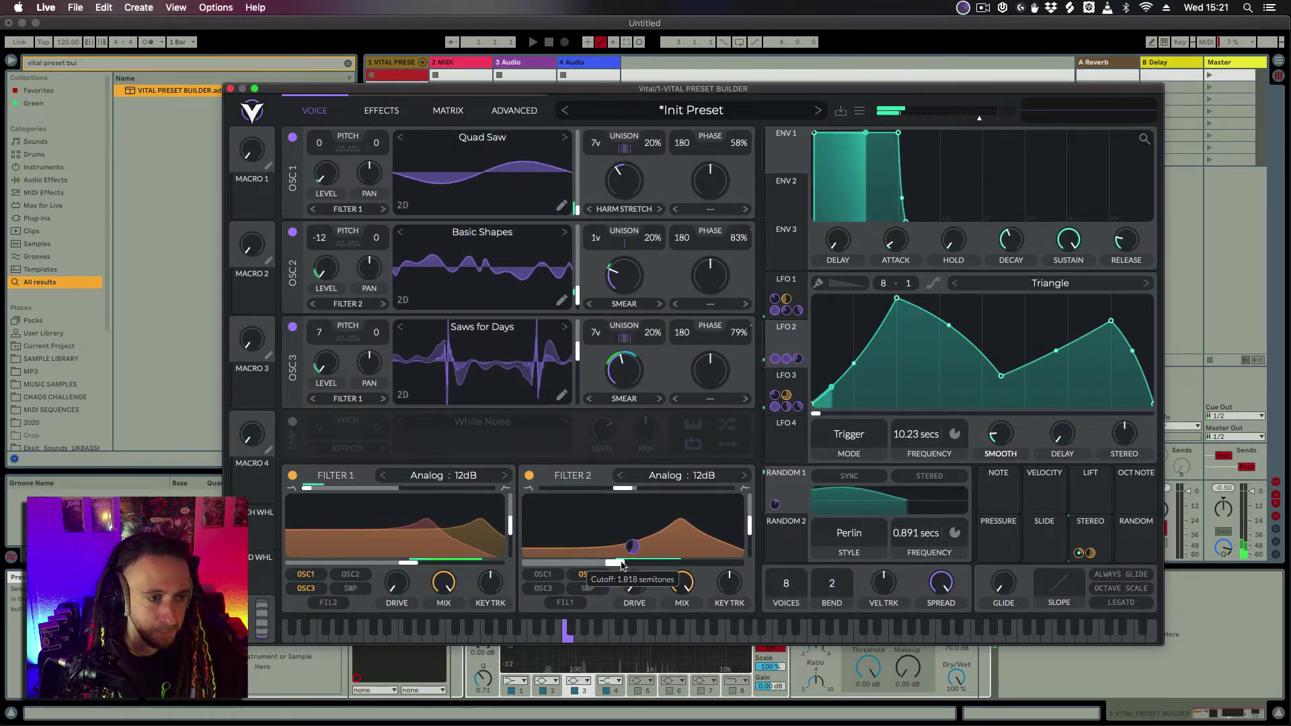
- Make the Stereo source's filter 2 cutoff modulation unipolar, raise the cutoff slightly and reduce the modulation amount
{"action": "right_click", "coordinate": [633, 545]}
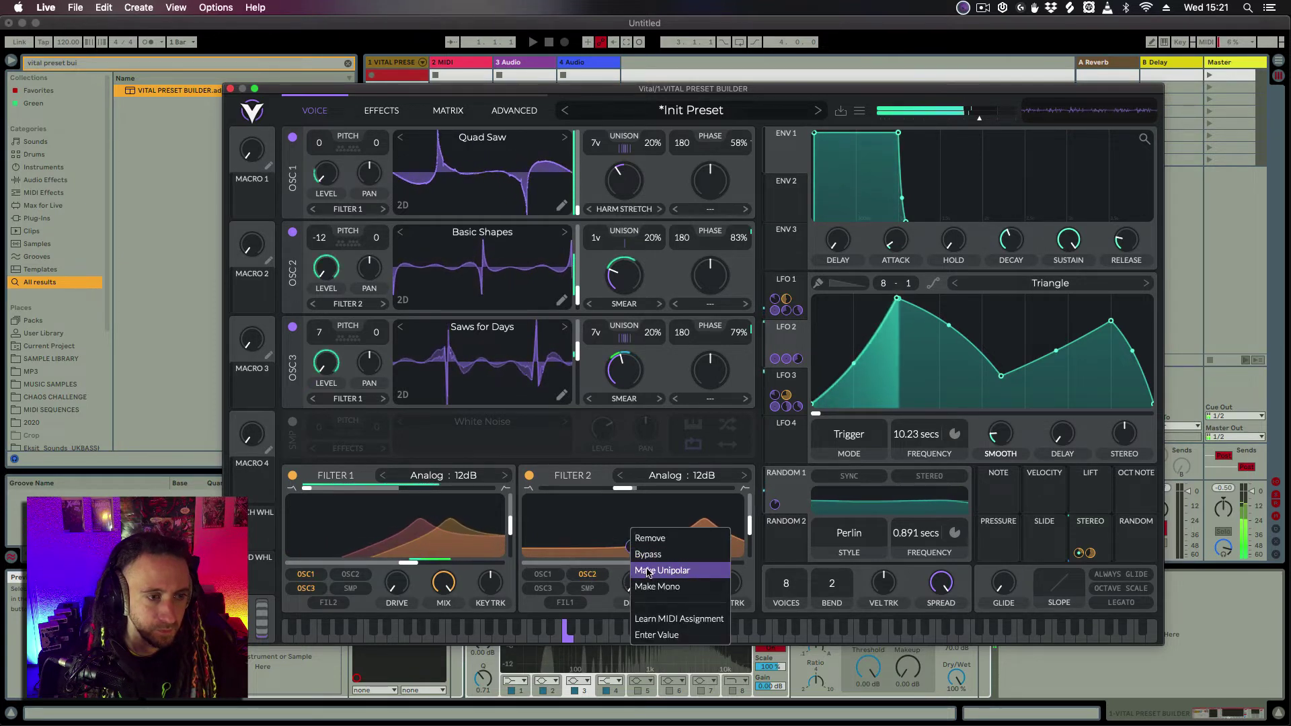
{"action": "left_click", "coordinate": [576, 533]}
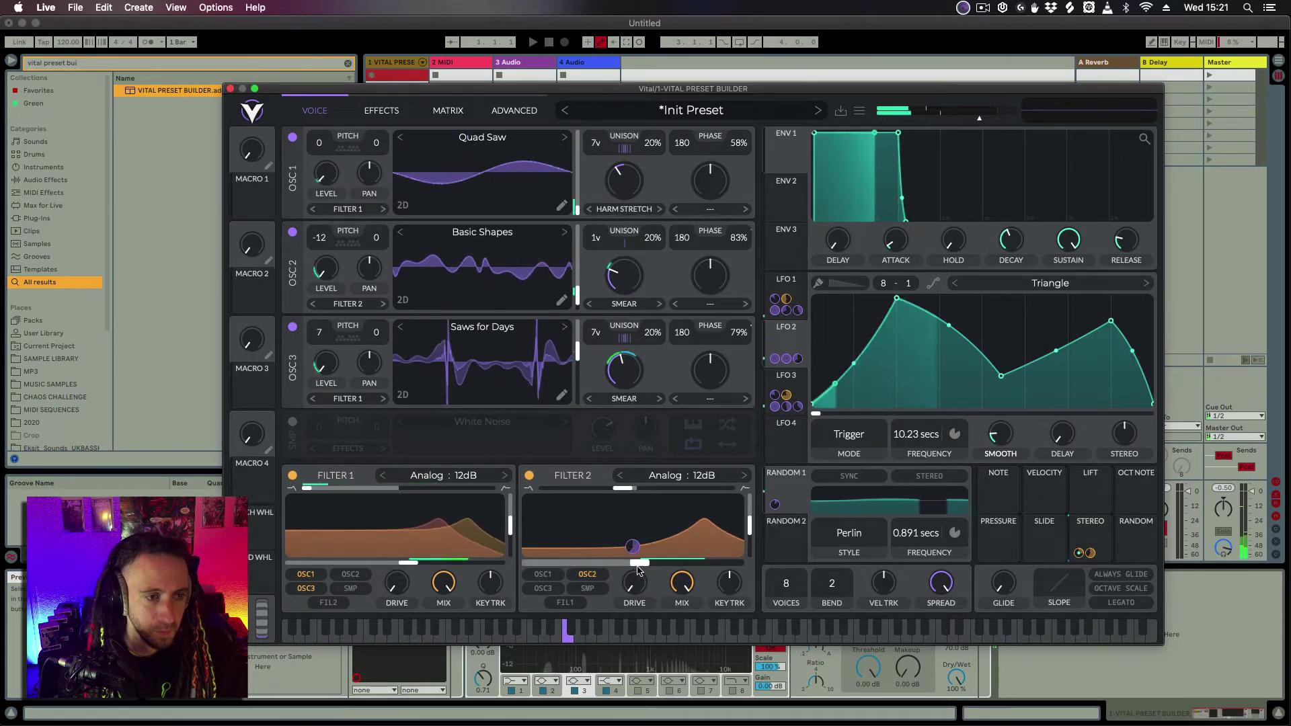
{"action": "right_click", "coordinate": [631, 549]}
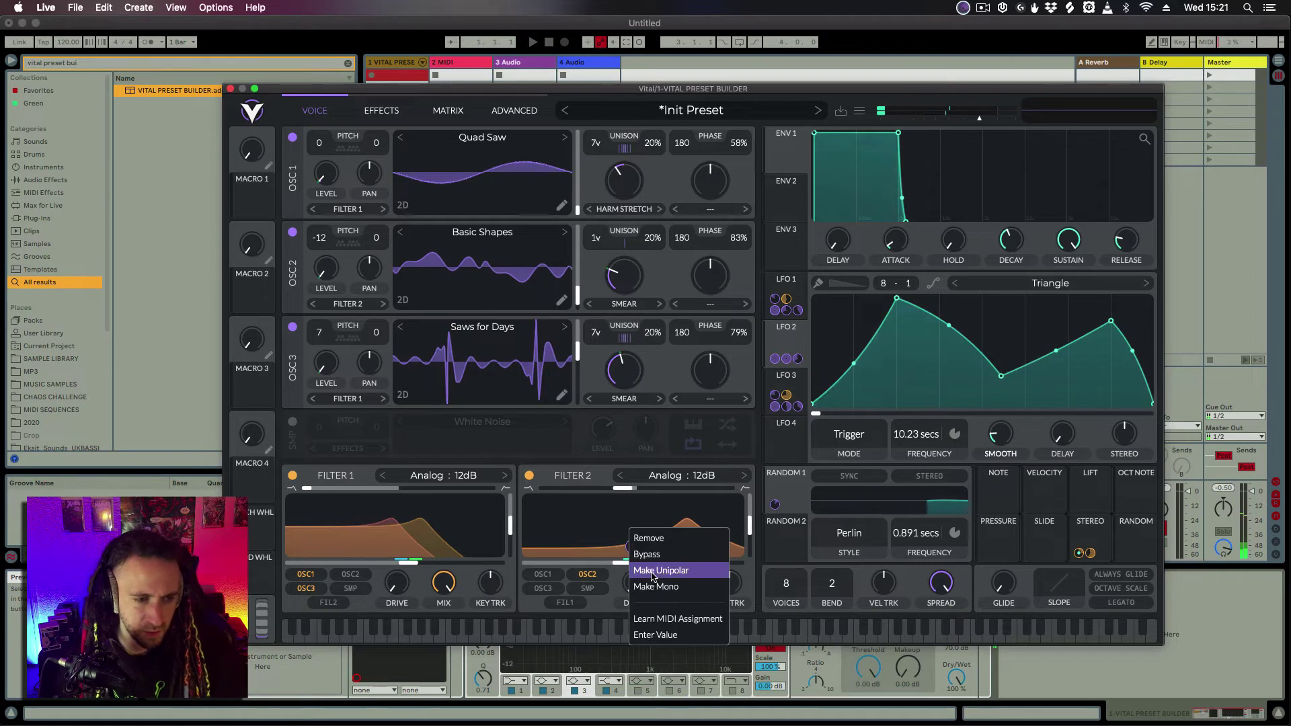
{"action": "left_click", "coordinate": [636, 563]}
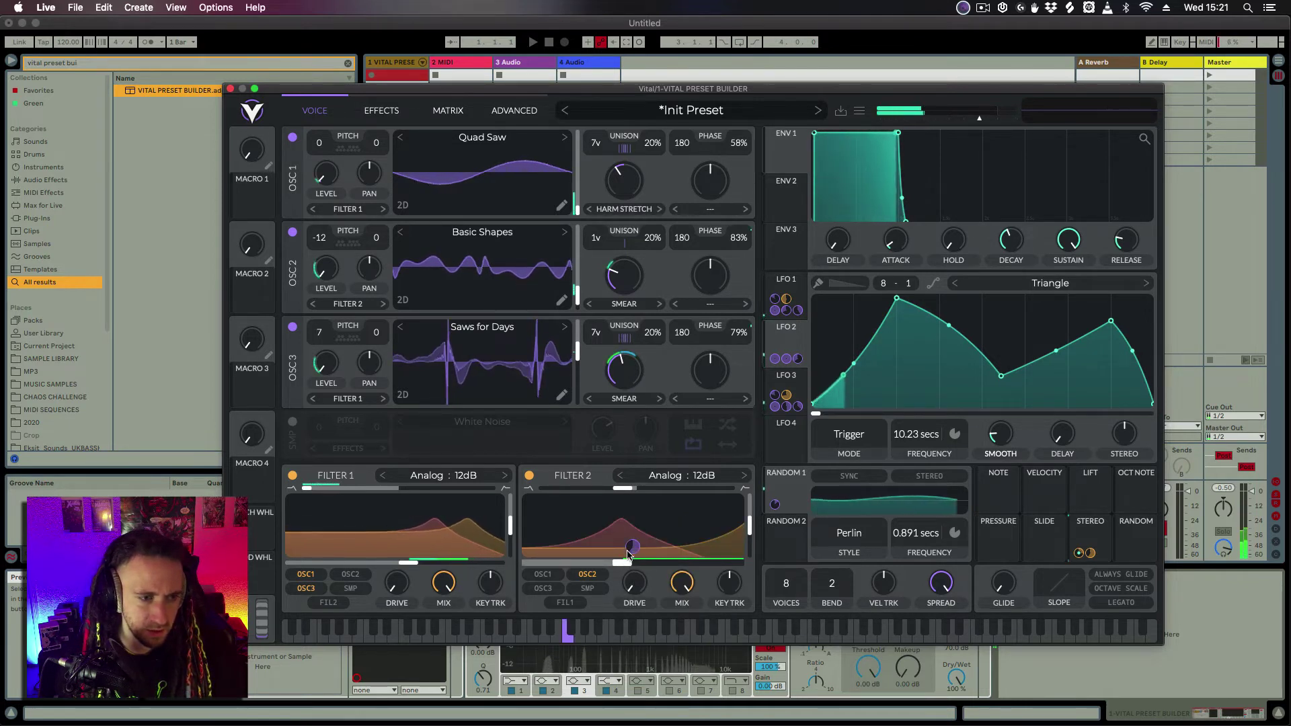
{"action": "left_click_drag", "start_coordinate": [632, 548], "coordinate": [632, 587]}
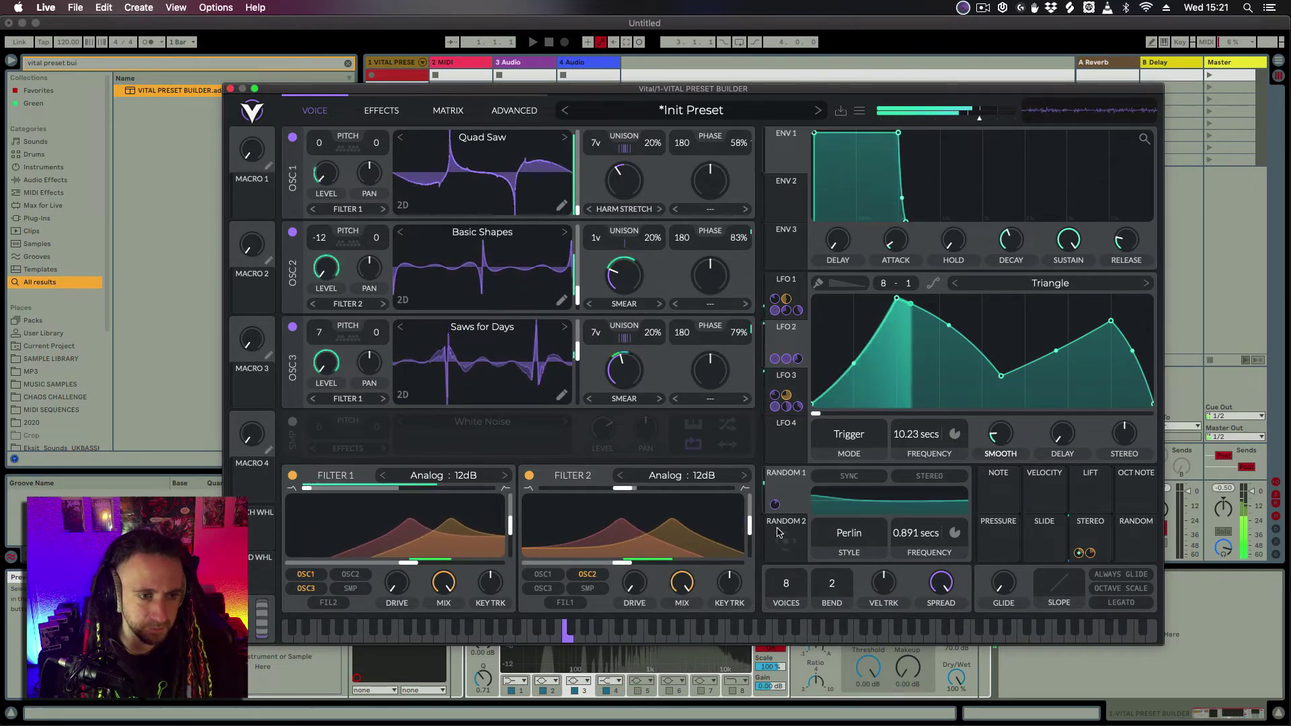
- Modulate the Stereo source's filter 2 cutoff amount with Random 2, and set Random 2's frequency to 1.425 seconds
{"action": "left_click", "coordinate": [790, 546]}
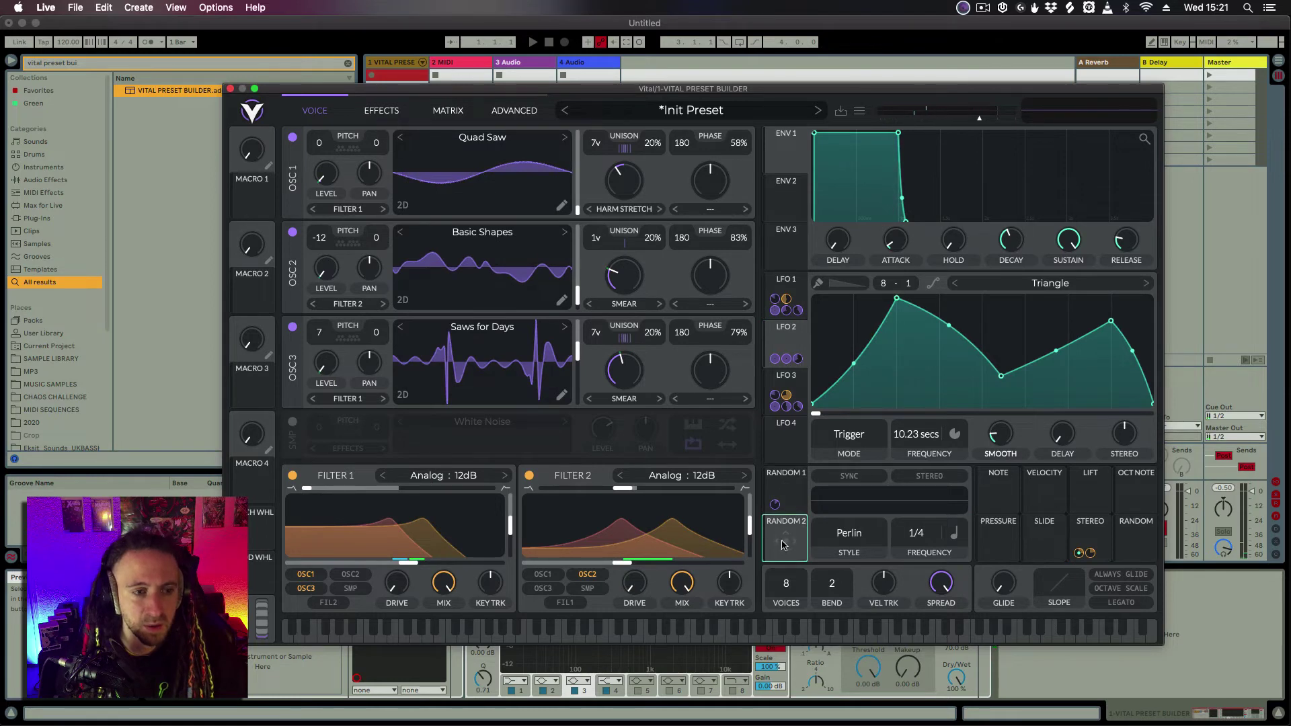
{"action": "left_click_drag", "start_coordinate": [783, 546], "coordinate": [1090, 554]}
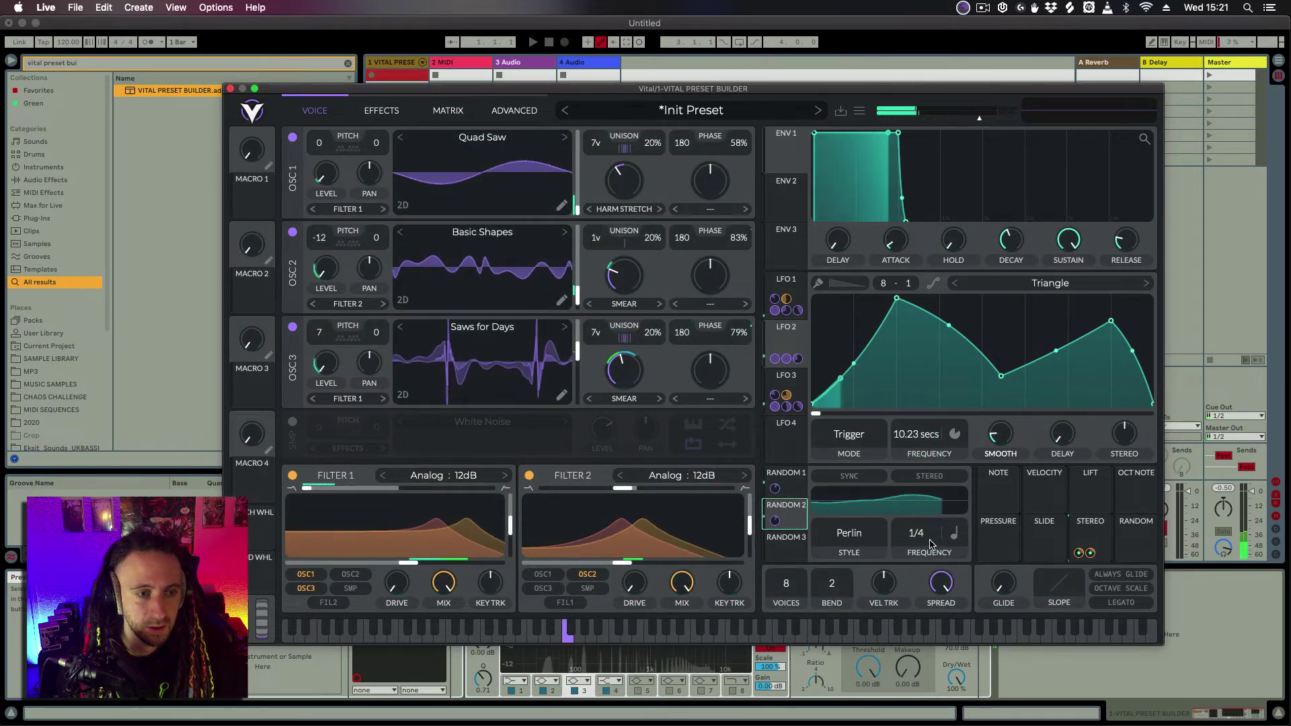
{"action": "left_click", "coordinate": [955, 533]}
{"action": "left_click", "coordinate": [970, 558]}
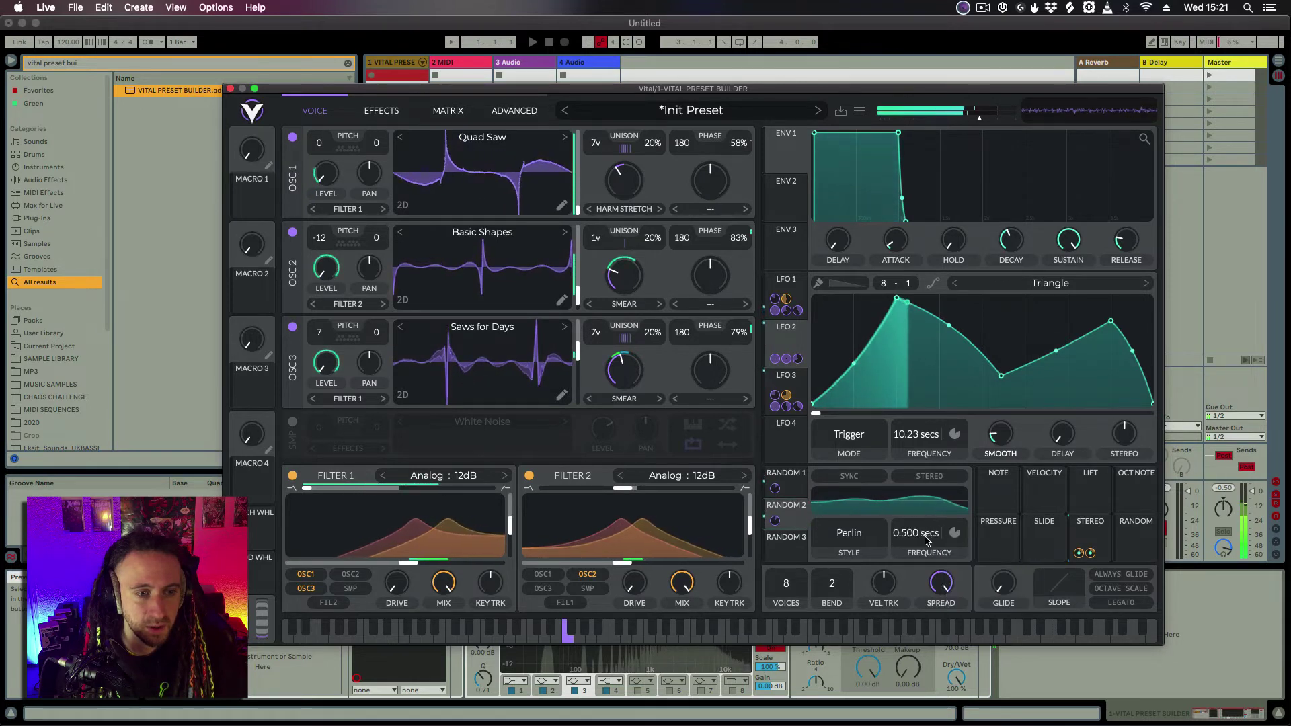
{"action": "left_click_drag", "start_coordinate": [926, 536], "coordinate": [916, 552]}
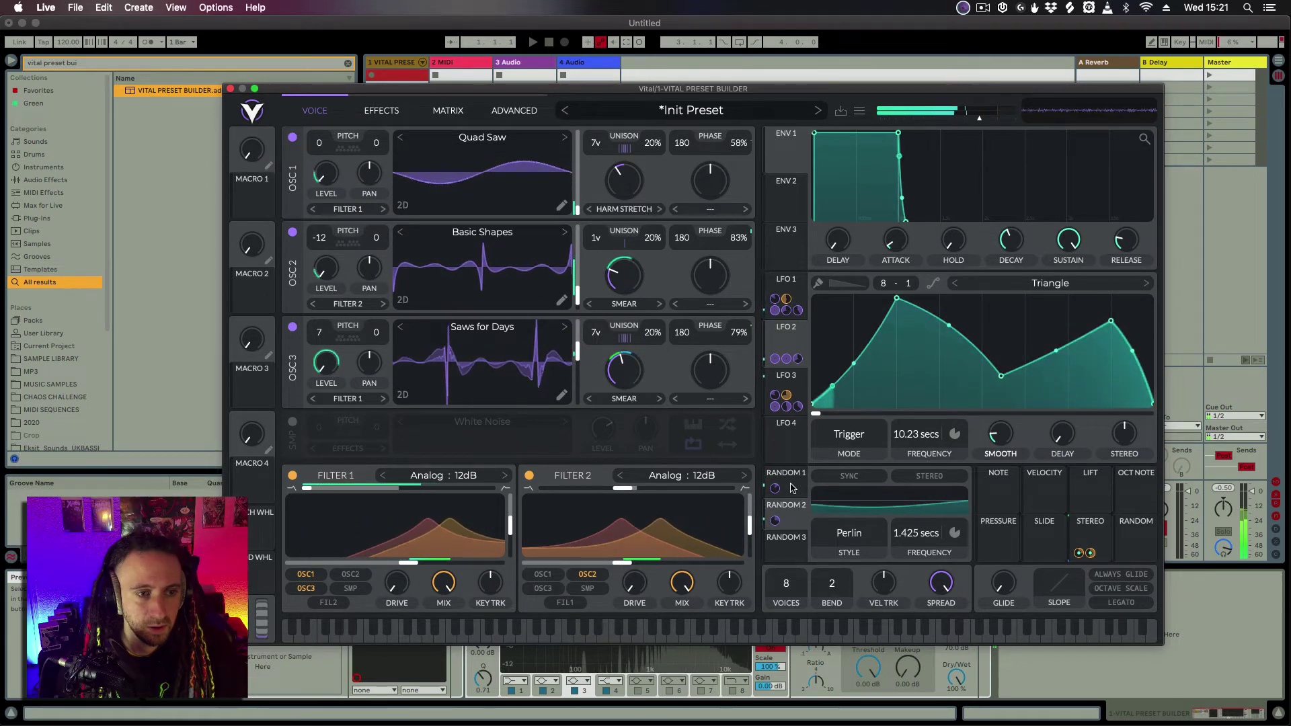
- Modulate filter 2's blend with Random 1 as a bipolar modulation
{"action": "left_click_drag", "start_coordinate": [792, 488], "coordinate": [629, 489]}
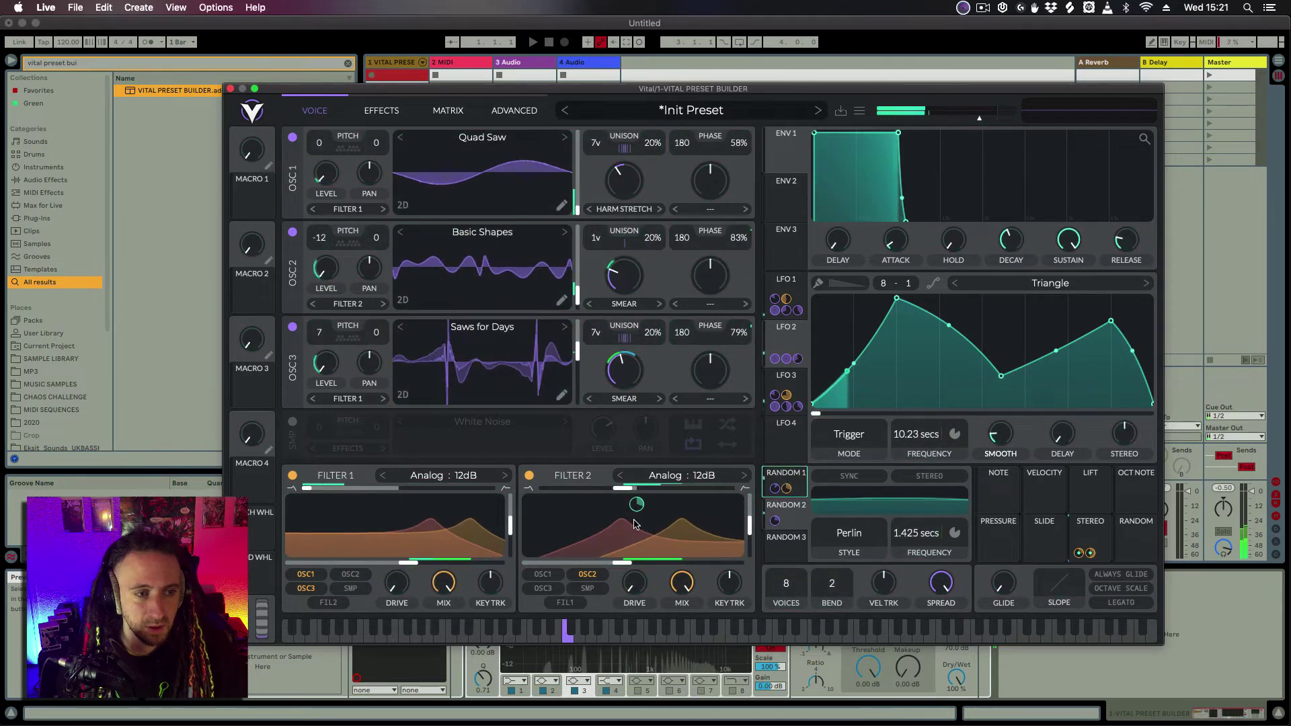
{"action": "right_click", "coordinate": [637, 506]}
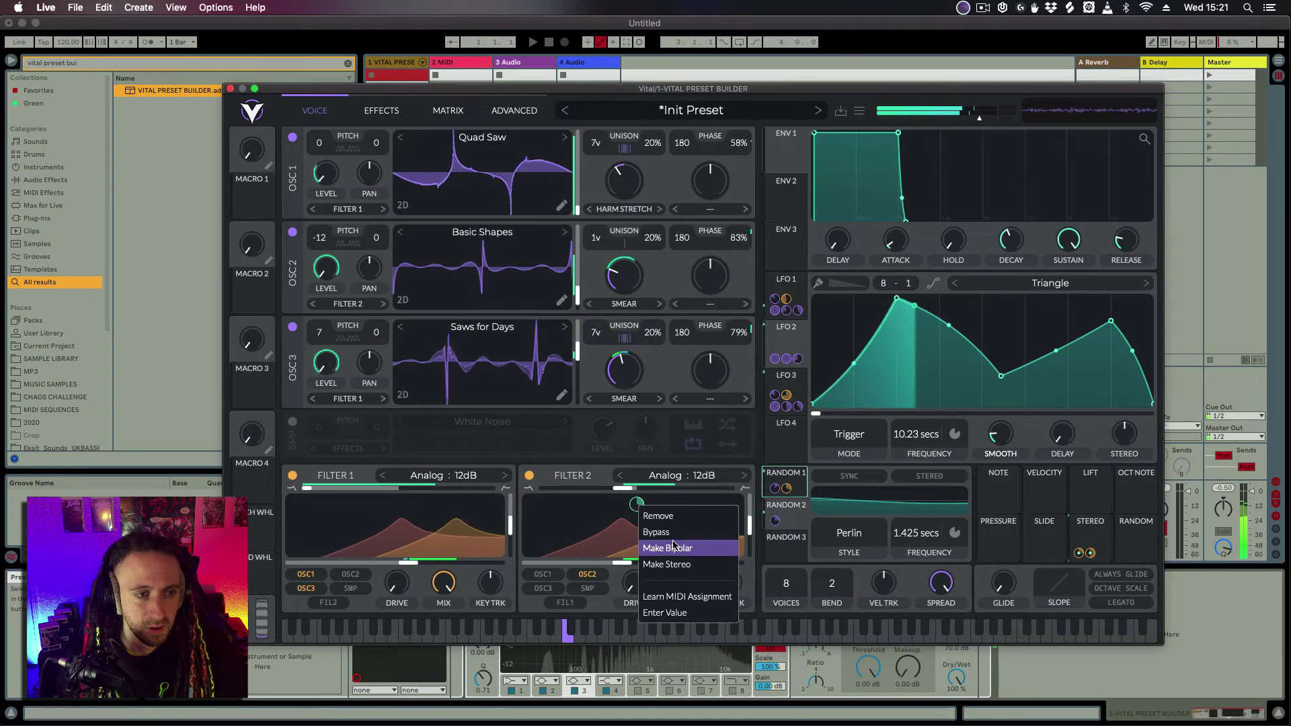
{"action": "left_click", "coordinate": [673, 548]}
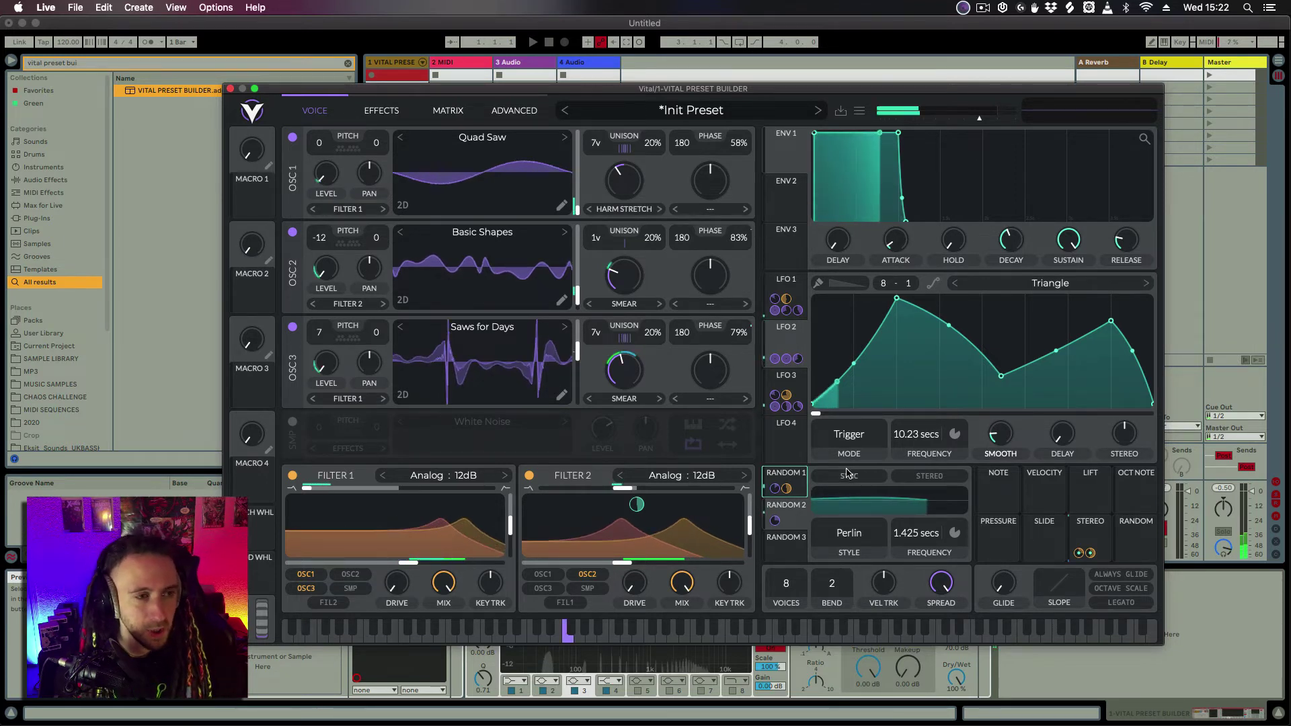
- Enable the Chorus effect and lower its feedback and mix
{"action": "left_click", "coordinate": [385, 112]}
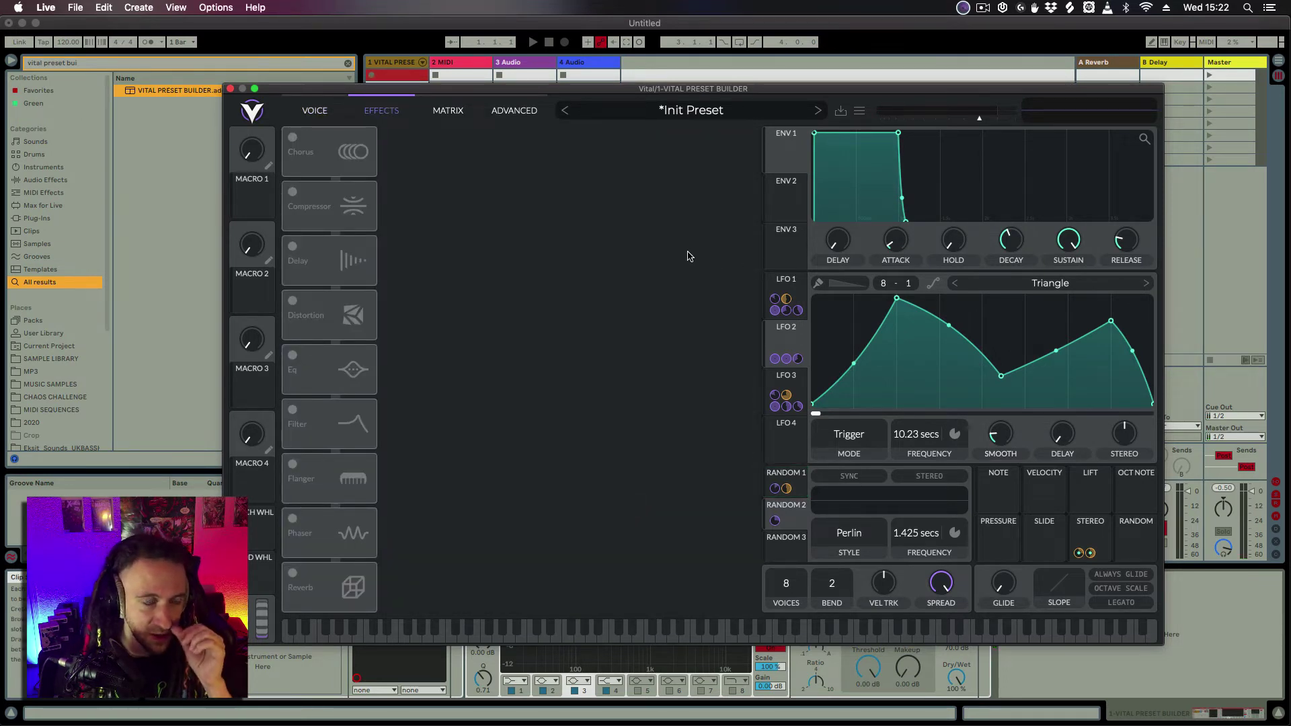
{"action": "left_click", "coordinate": [293, 139]}
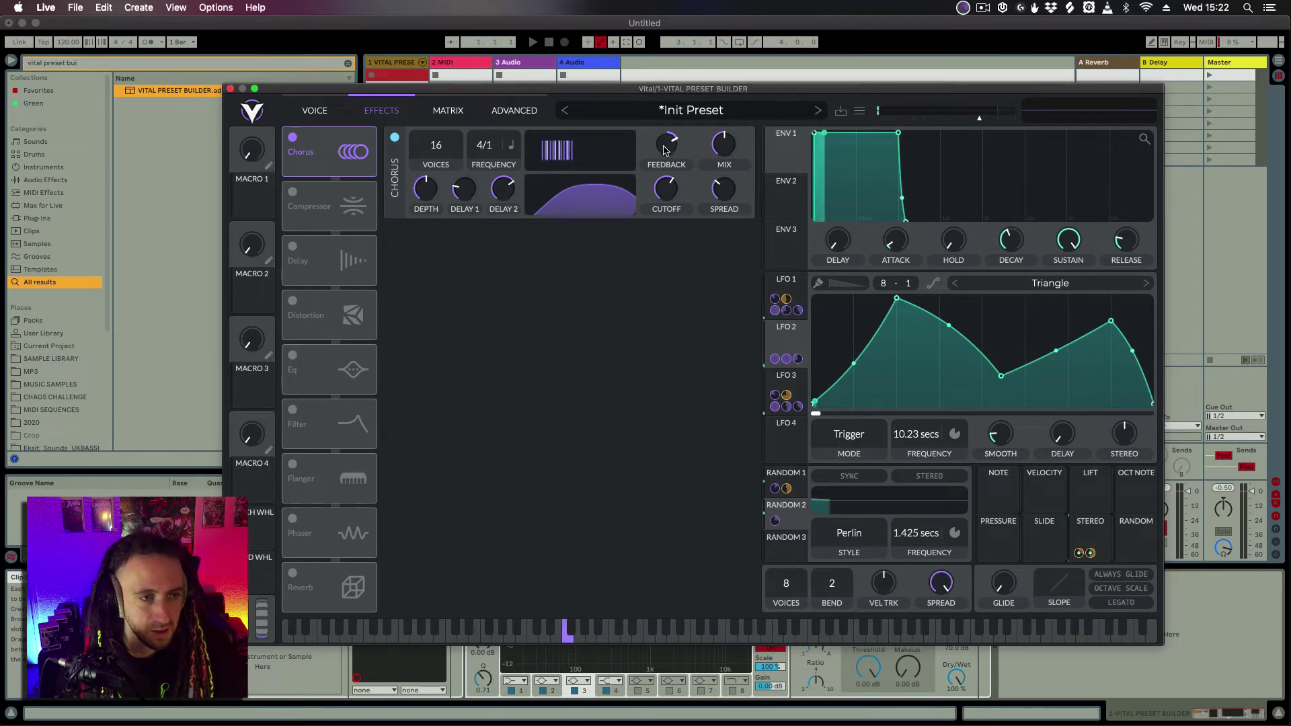
{"action": "left_click_drag", "start_coordinate": [665, 151], "coordinate": [670, 170]}
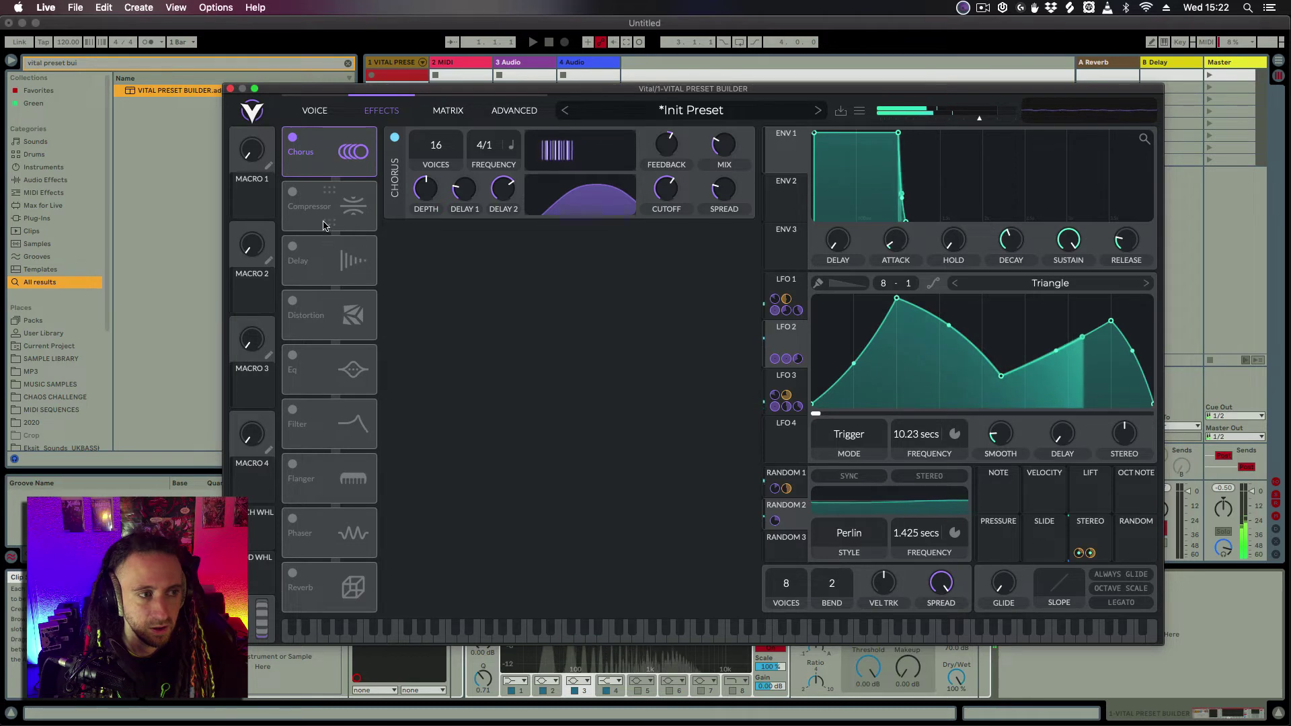
- Place the Distortion effect directly after the chorus, enable it with Soft Clip and raise its drive
{"action": "left_click_drag", "start_coordinate": [336, 313], "coordinate": [339, 212]}
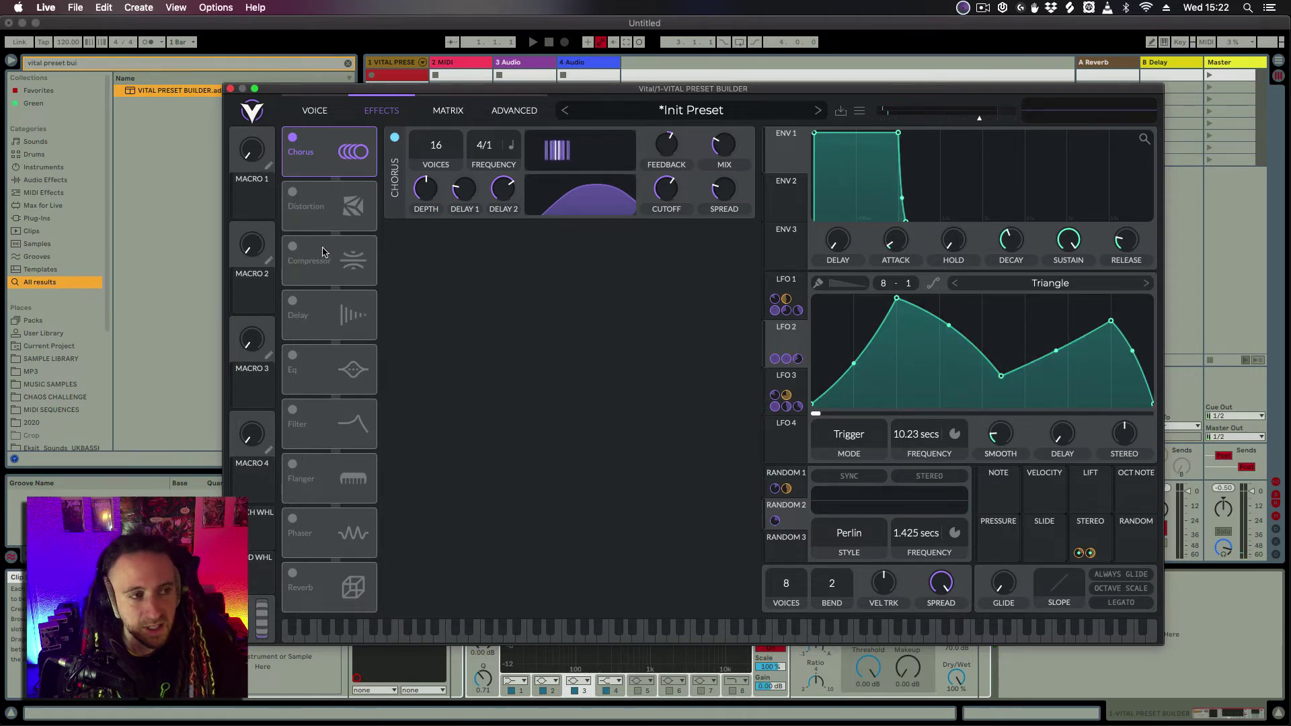
{"action": "left_click", "coordinate": [294, 194]}
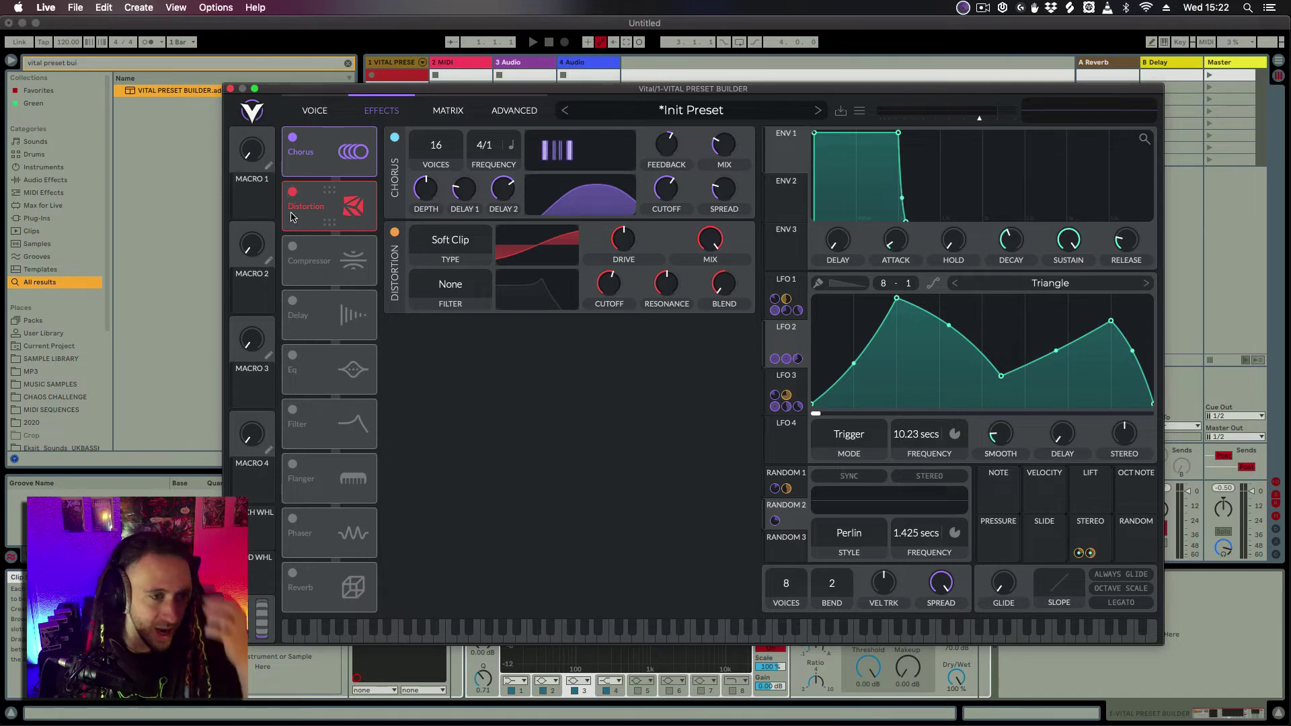
{"action": "left_click_drag", "start_coordinate": [623, 241], "coordinate": [601, 255]}
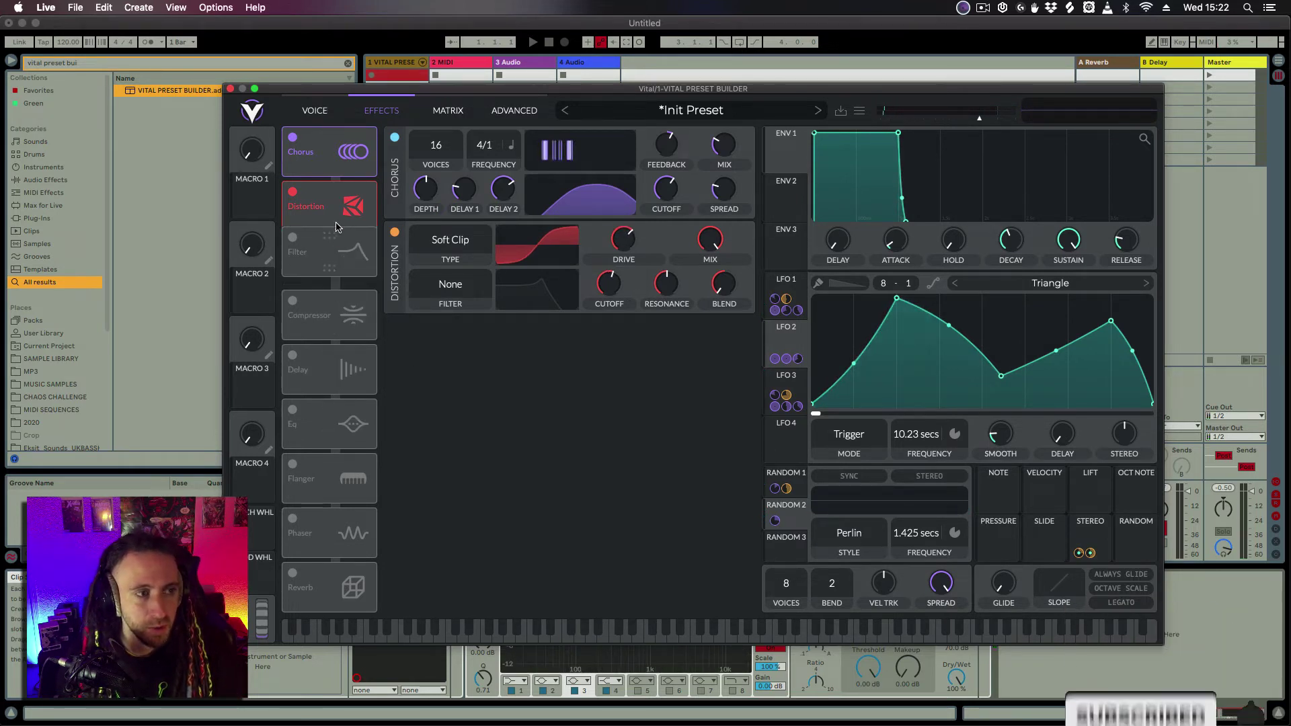
- Place the Filter effect between chorus and distortion, enable it, raise its cutoff and lower its resonance
{"action": "left_click_drag", "start_coordinate": [333, 423], "coordinate": [294, 196]}
{"action": "left_click", "coordinate": [294, 193]}
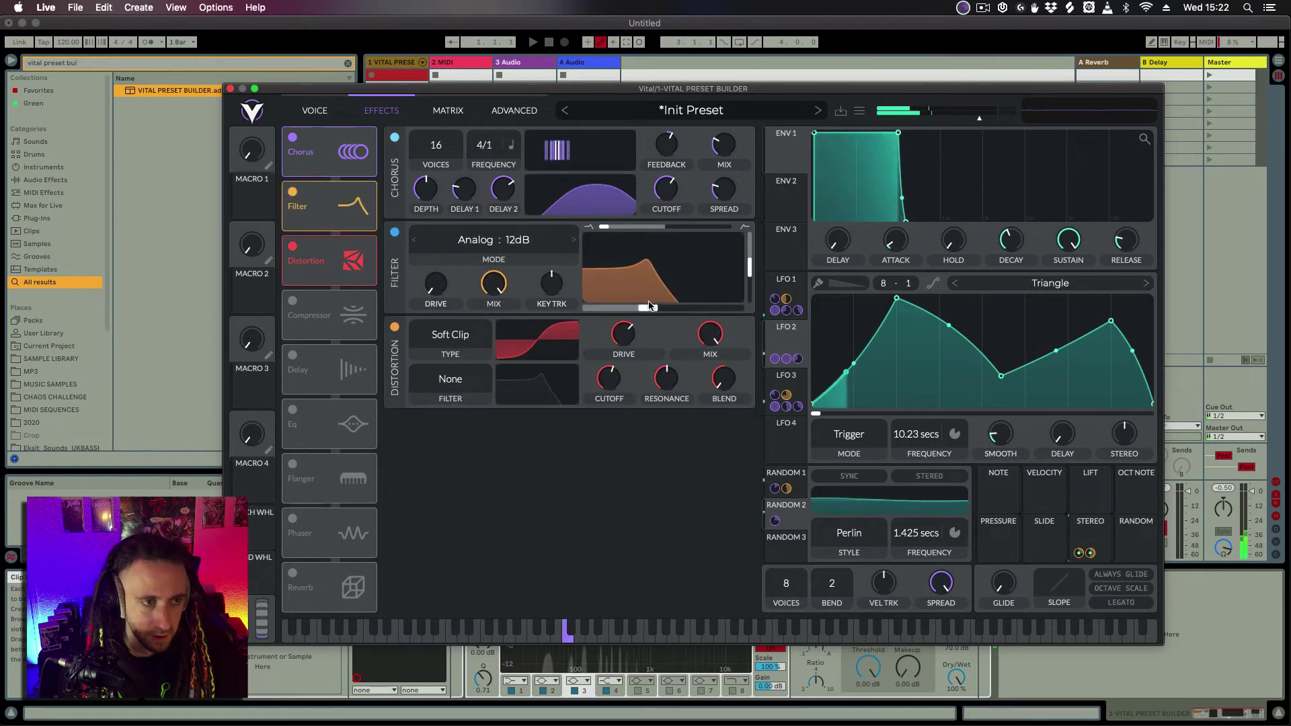
{"action": "left_click_drag", "start_coordinate": [649, 308], "coordinate": [676, 308]}
{"action": "left_click_drag", "start_coordinate": [749, 274], "coordinate": [750, 282]}
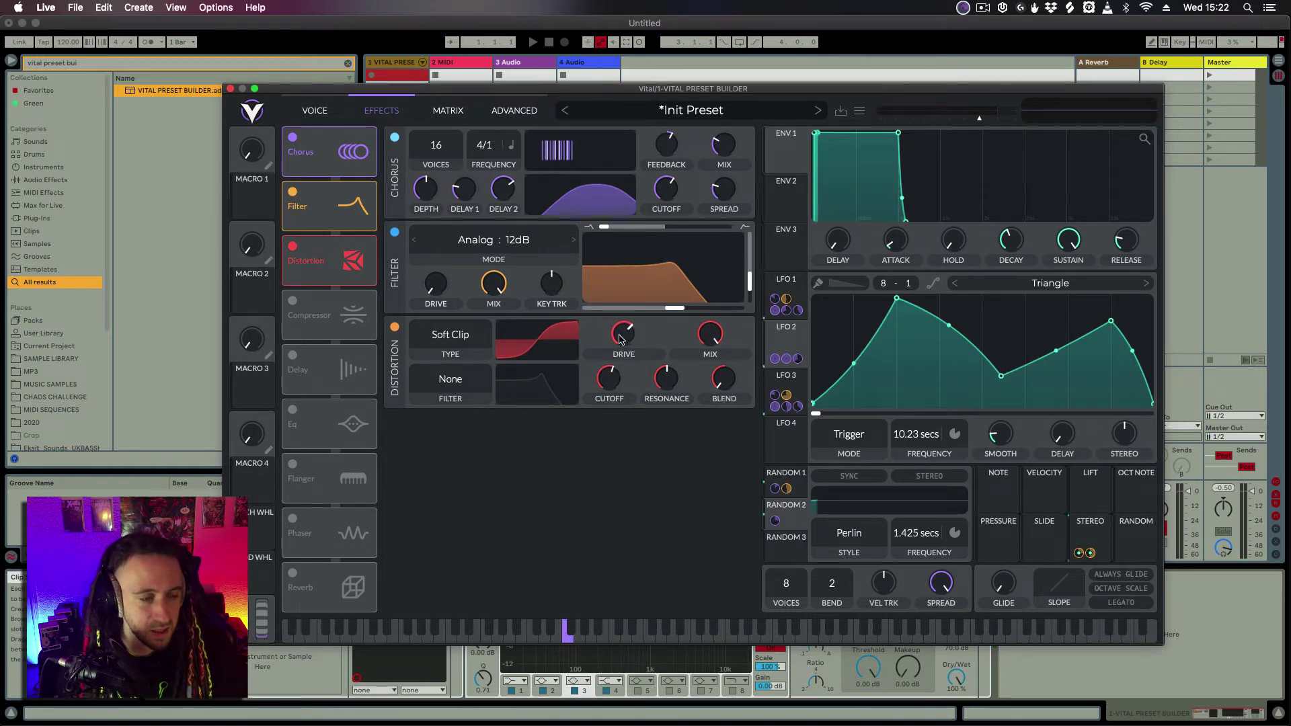
- Raise the distortion drive further, enable the Multiband compressor and check the distortion types while keeping Soft Clip
{"action": "left_click_drag", "start_coordinate": [620, 338], "coordinate": [627, 326]}
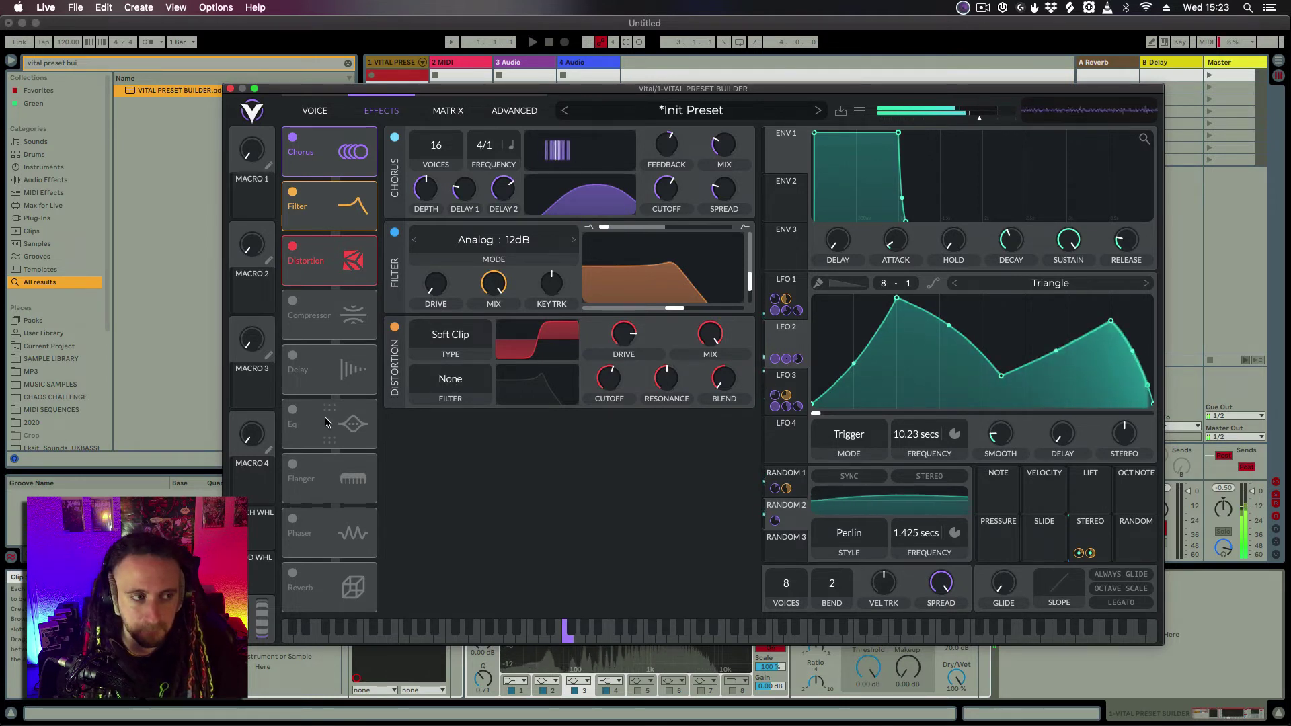
{"action": "left_click", "coordinate": [320, 337]}
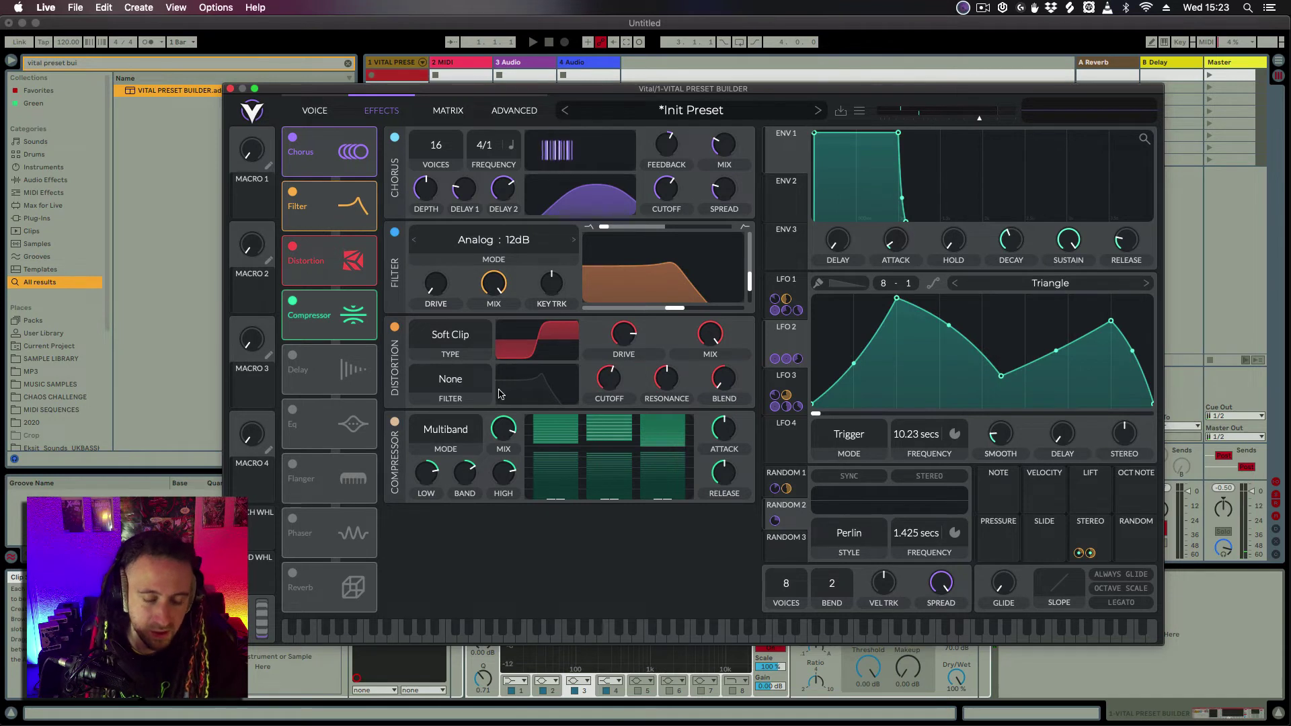
{"action": "left_click", "coordinate": [459, 338]}
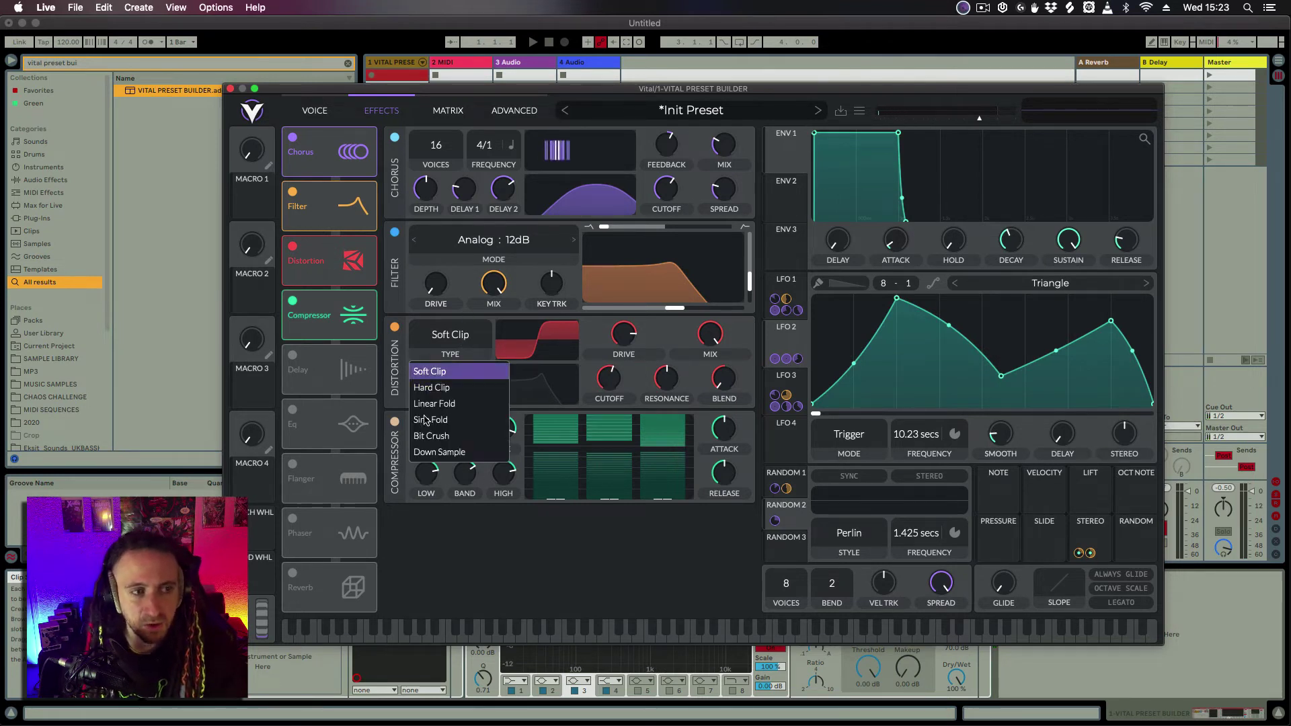
{"action": "left_click", "coordinate": [629, 324]}
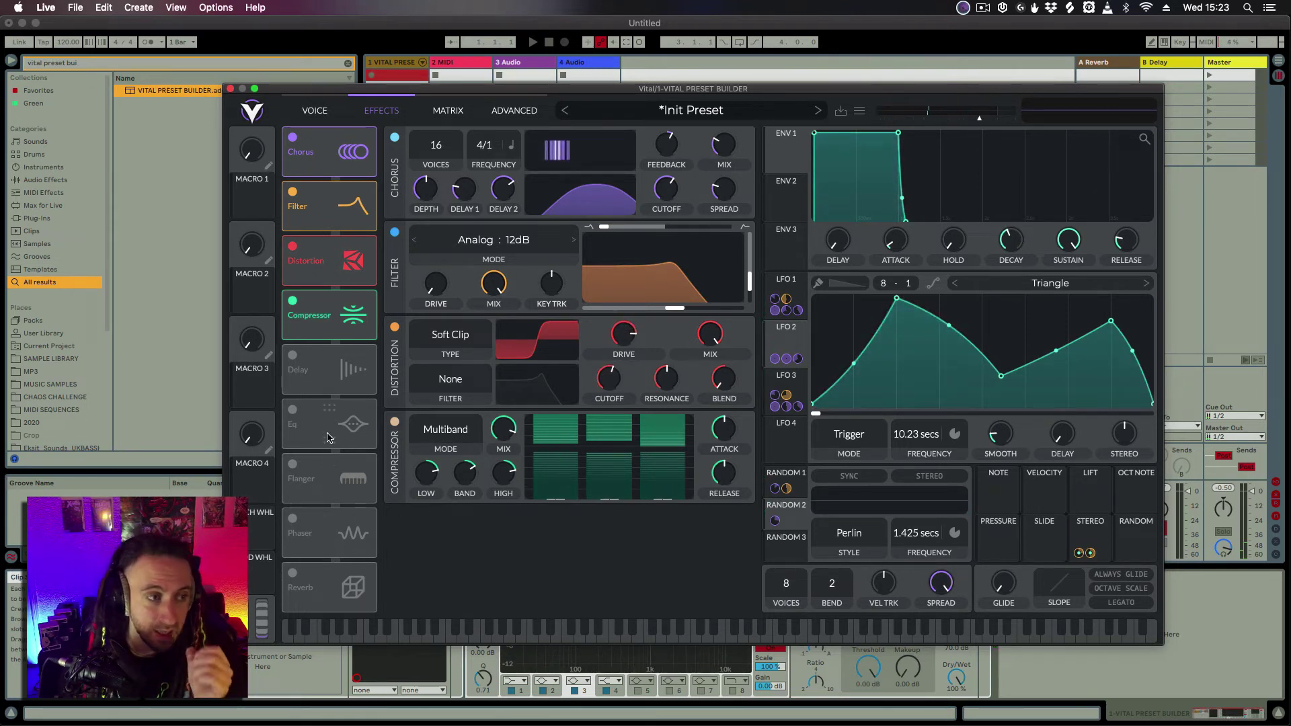
- Reorder the effects so the EQ precedes the compressor and the reverb follows it, and enable the reverb
{"action": "left_click_drag", "start_coordinate": [329, 437], "coordinate": [329, 319]}
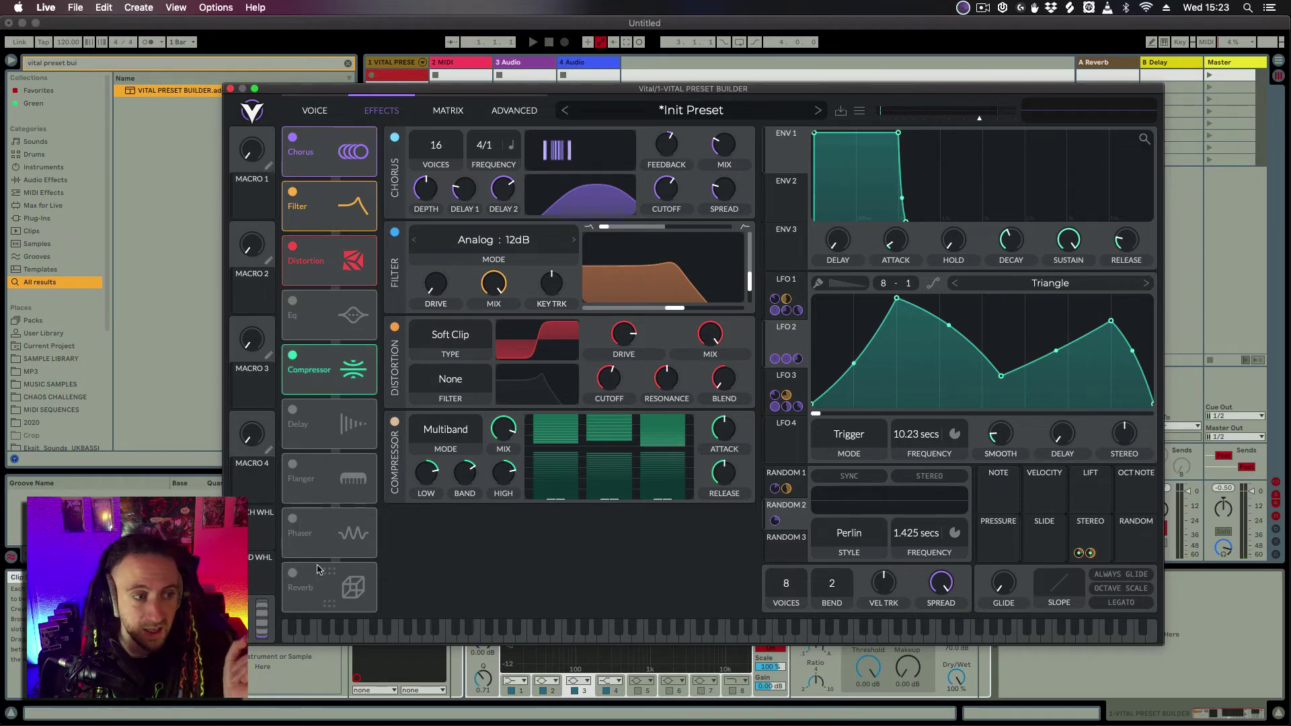
{"action": "left_click_drag", "start_coordinate": [318, 570], "coordinate": [318, 430]}
{"action": "left_click", "coordinate": [293, 409]}
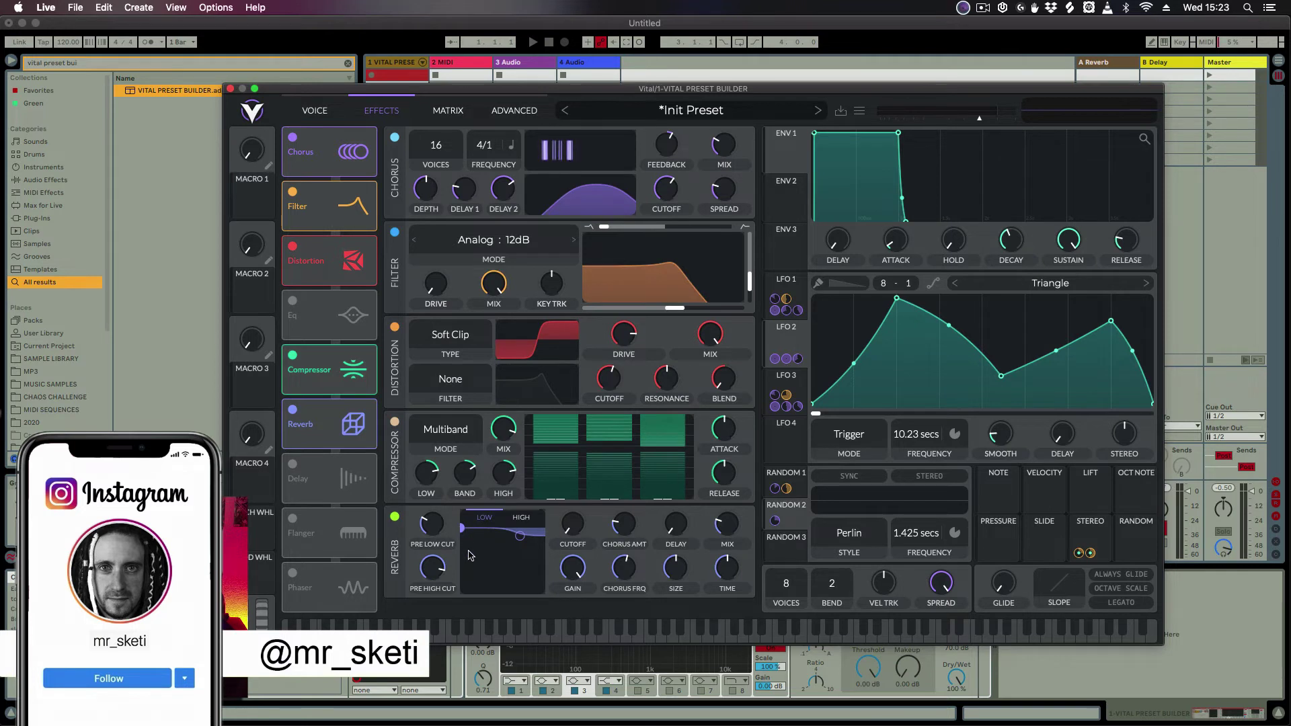
- Cut the reverb's low band with a higher cutoff, lengthen its time and raise its mix to 70.24%
{"action": "left_click_drag", "start_coordinate": [463, 529], "coordinate": [486, 575]}
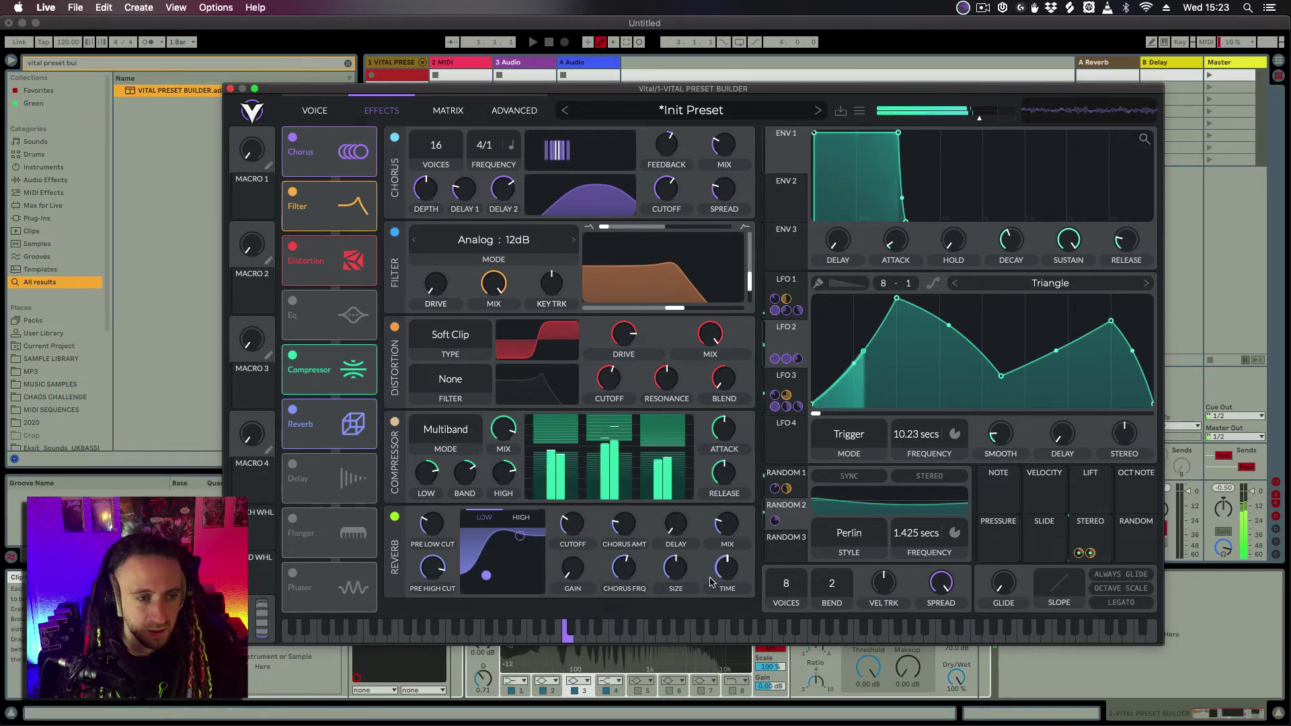
{"action": "left_click_drag", "start_coordinate": [730, 576], "coordinate": [735, 563]}
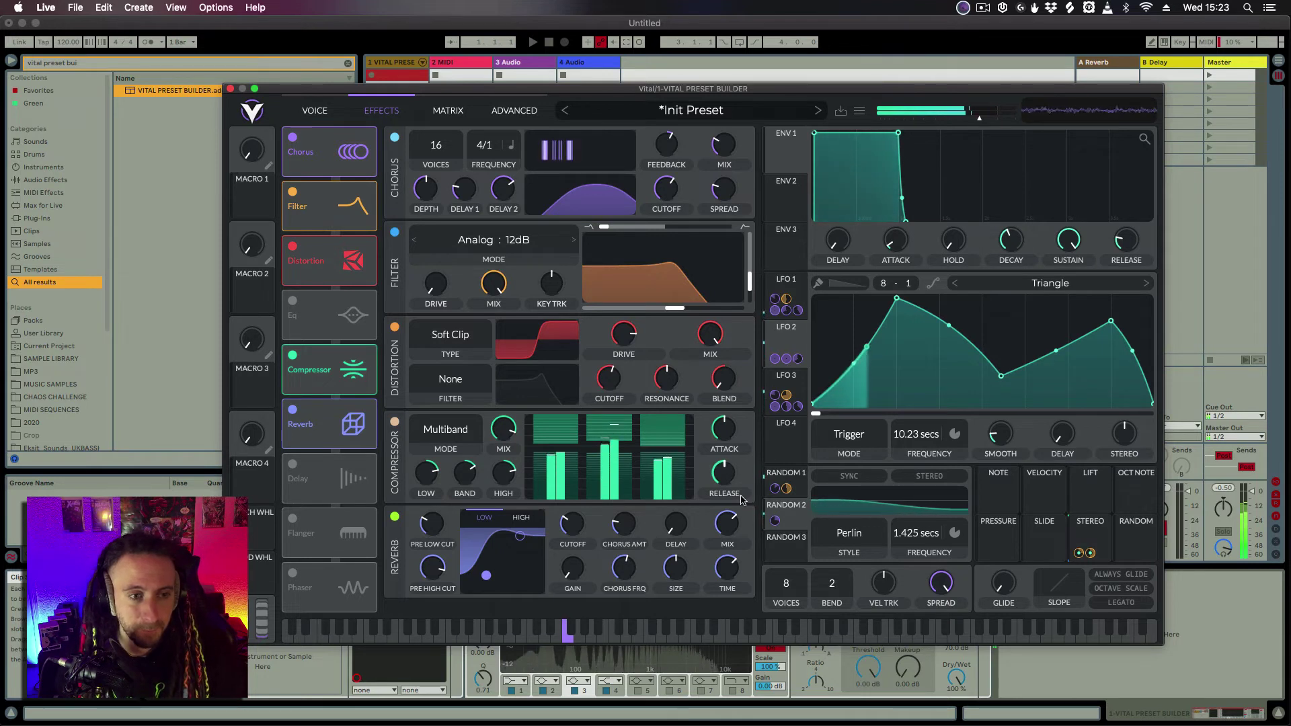
{"action": "mouse_move", "coordinate": [731, 524]}
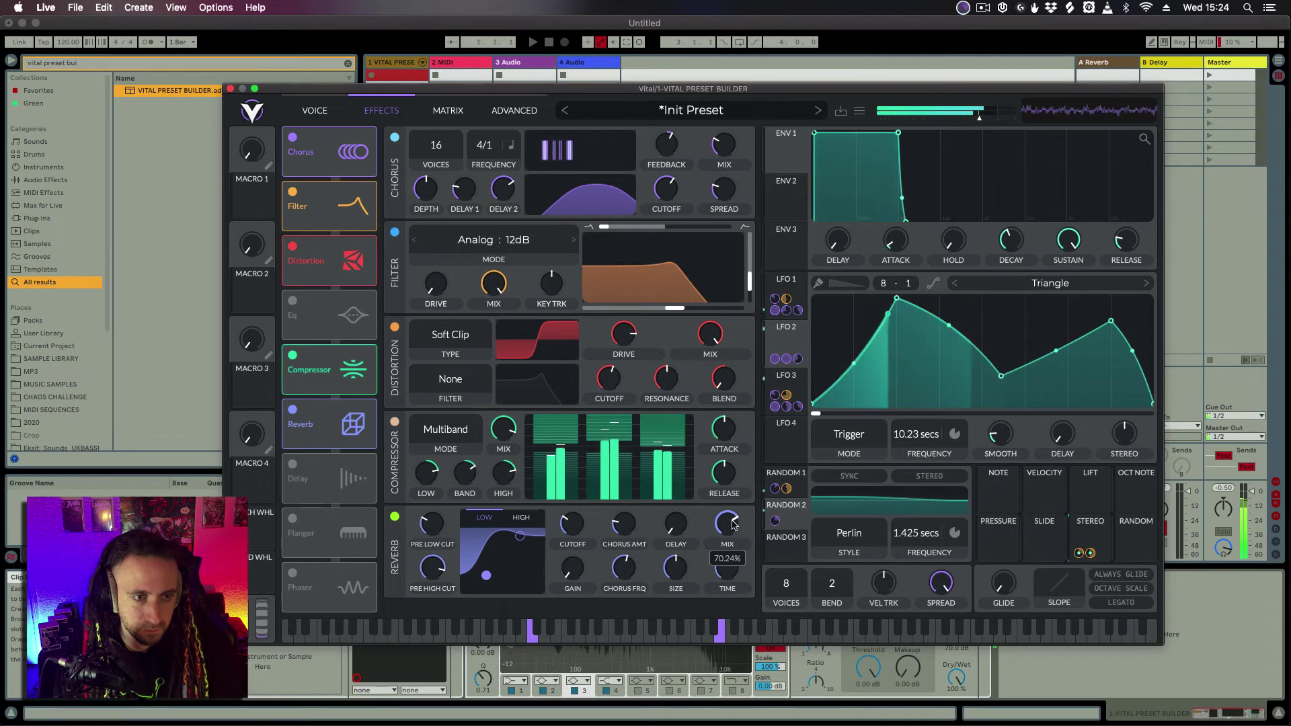
- Set the mode of LFO 1, LFO 2 and LFO 3 to Sync
{"action": "left_click", "coordinate": [800, 289]}
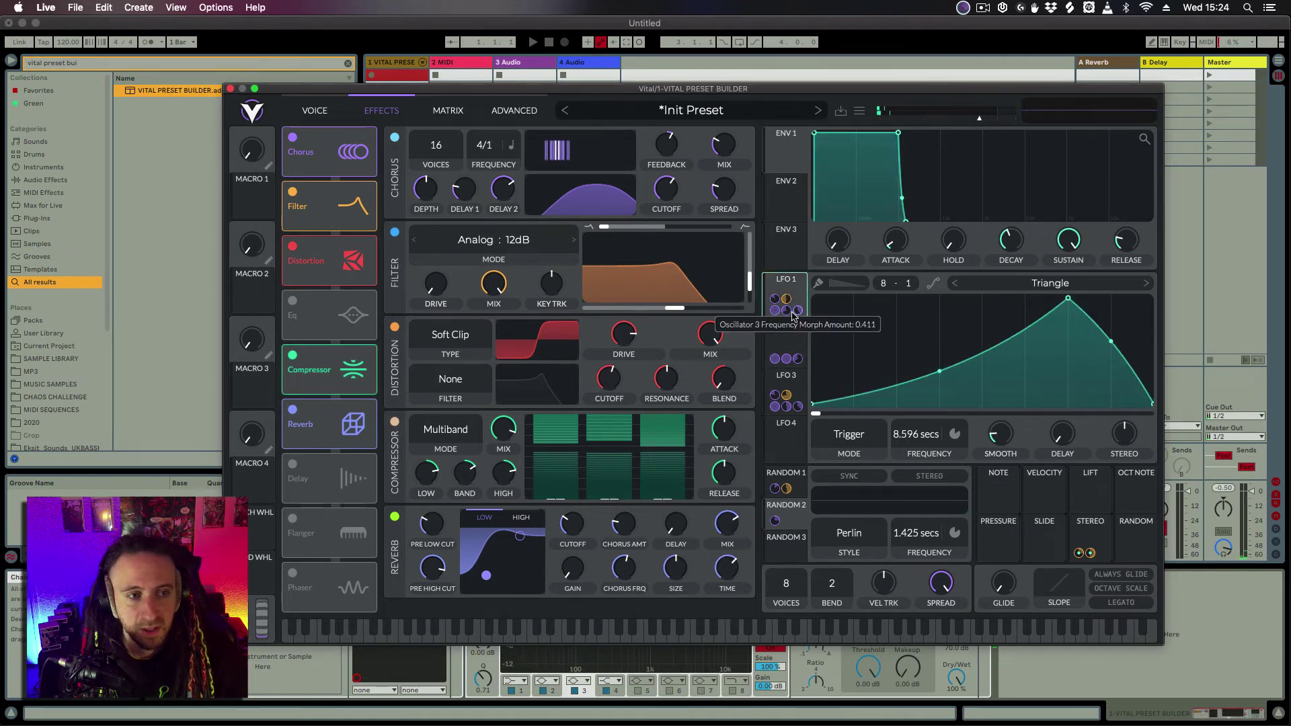
{"action": "left_click", "coordinate": [860, 442]}
{"action": "left_click", "coordinate": [851, 488]}
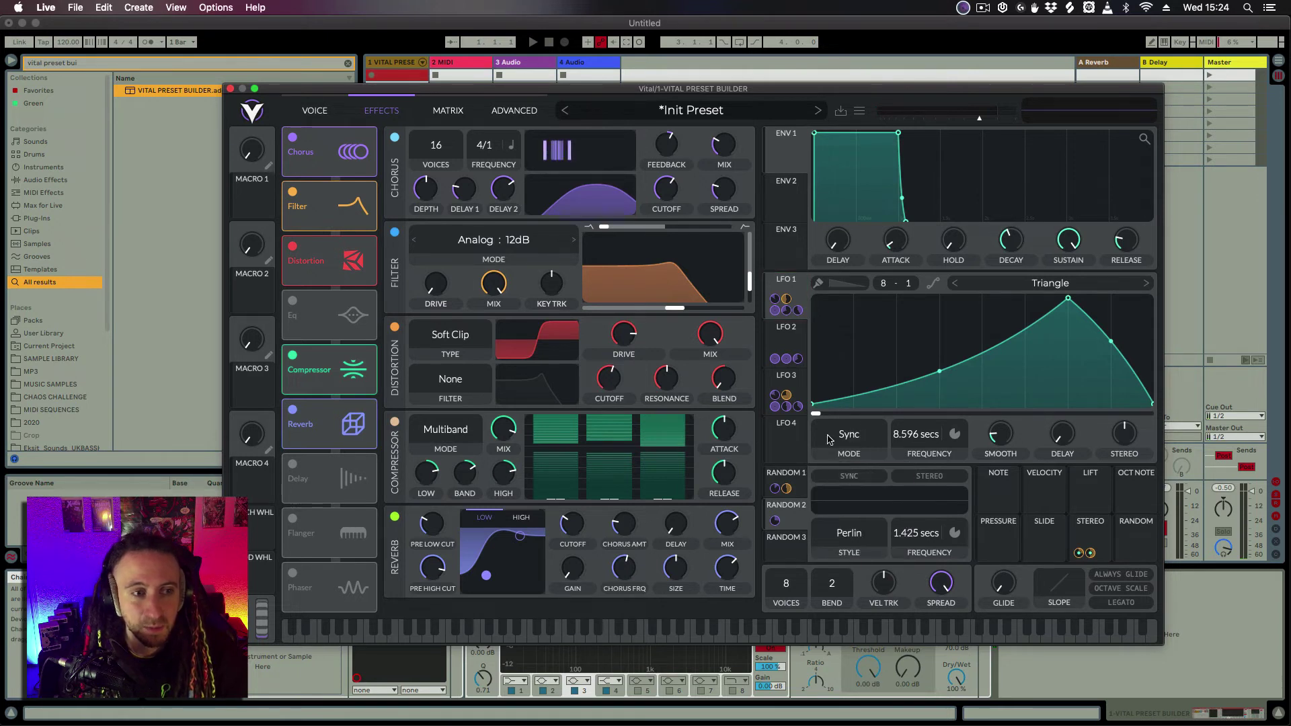
{"action": "left_click", "coordinate": [800, 350]}
{"action": "left_click", "coordinate": [861, 444]}
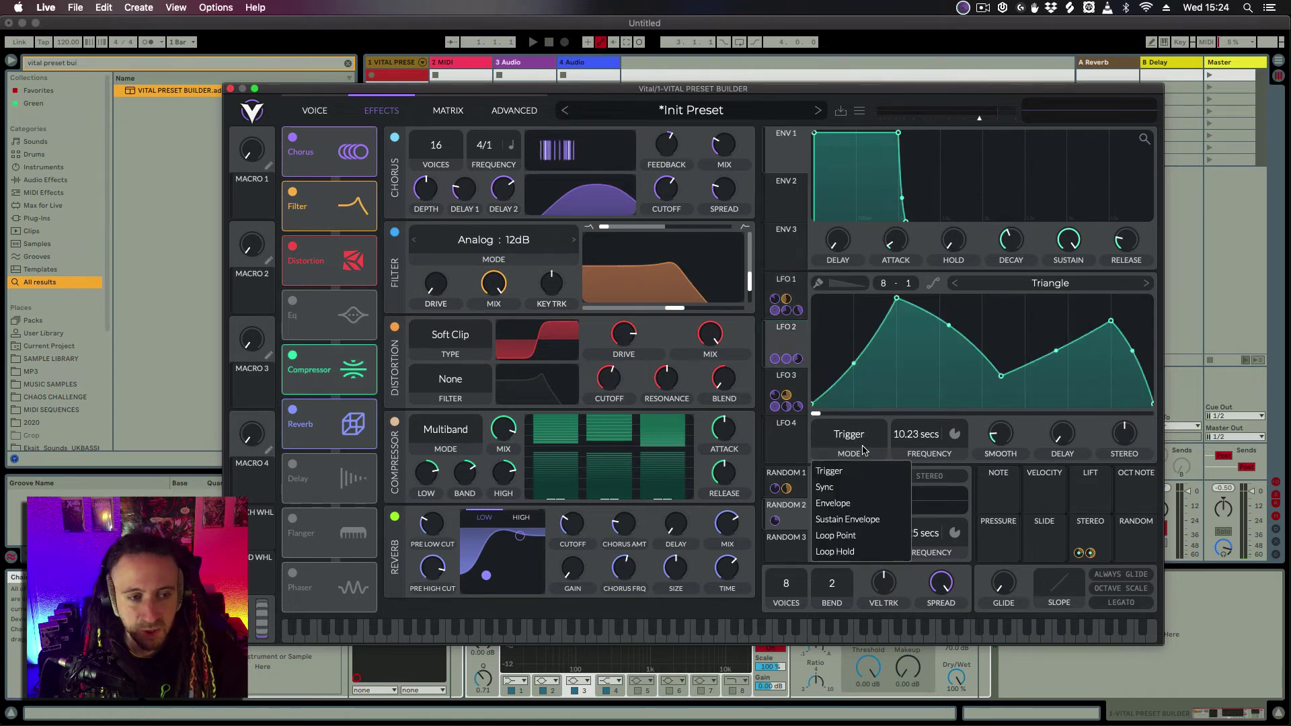
{"action": "left_click", "coordinate": [847, 481]}
{"action": "left_click", "coordinate": [850, 436]}
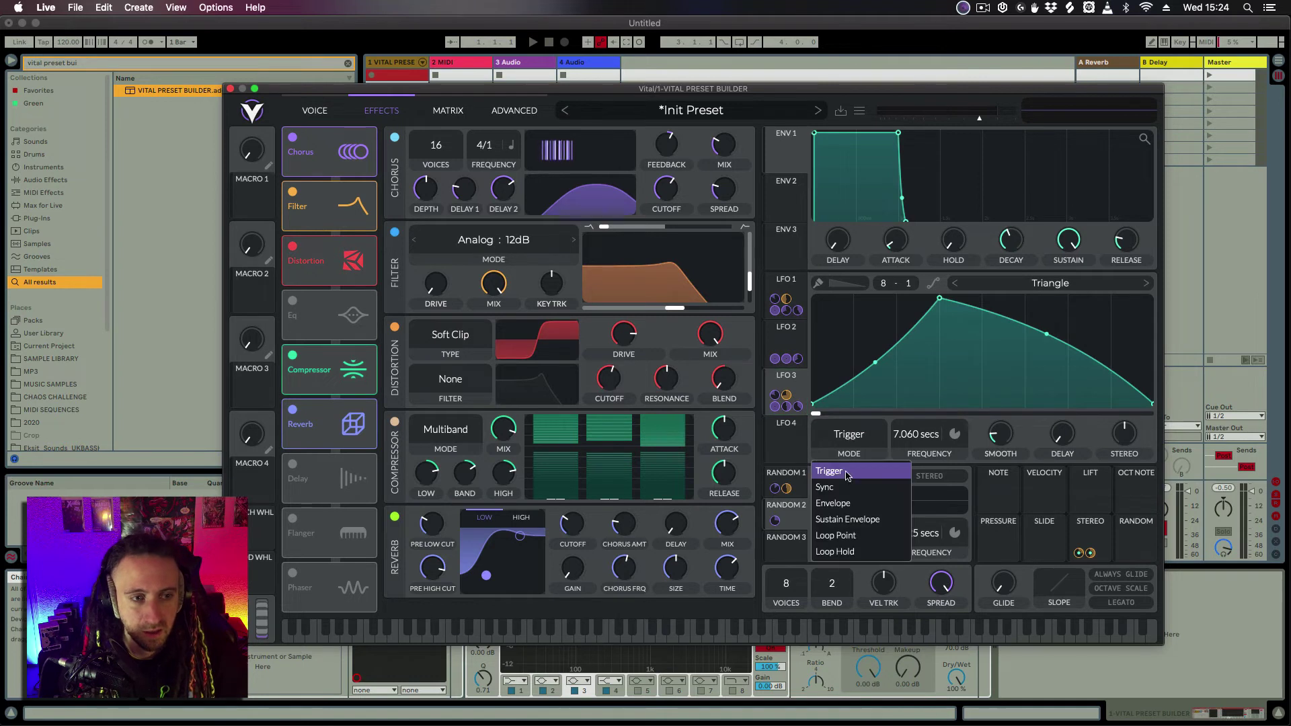
{"action": "left_click", "coordinate": [849, 490]}
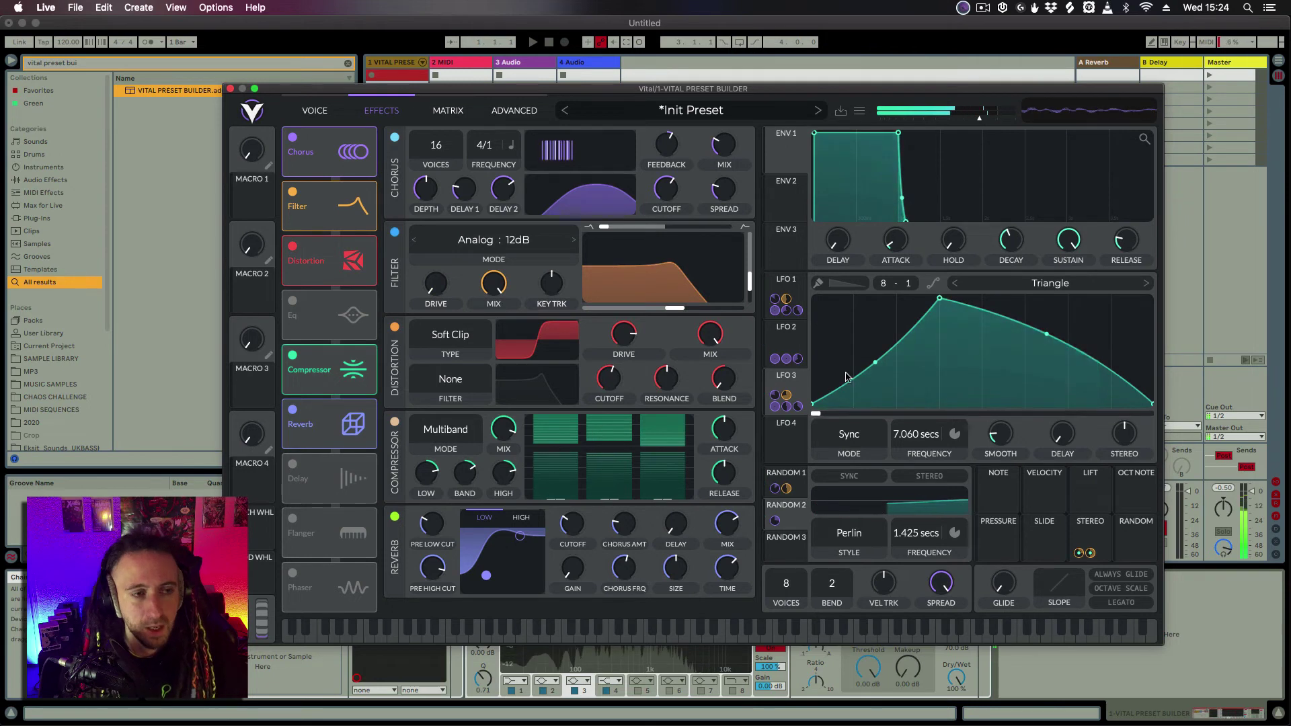
- Enable the EQ, dip its middle band slightly higher in frequency, and switch the high band to low-pass with a raised cutoff
{"action": "left_click", "coordinate": [293, 302]}
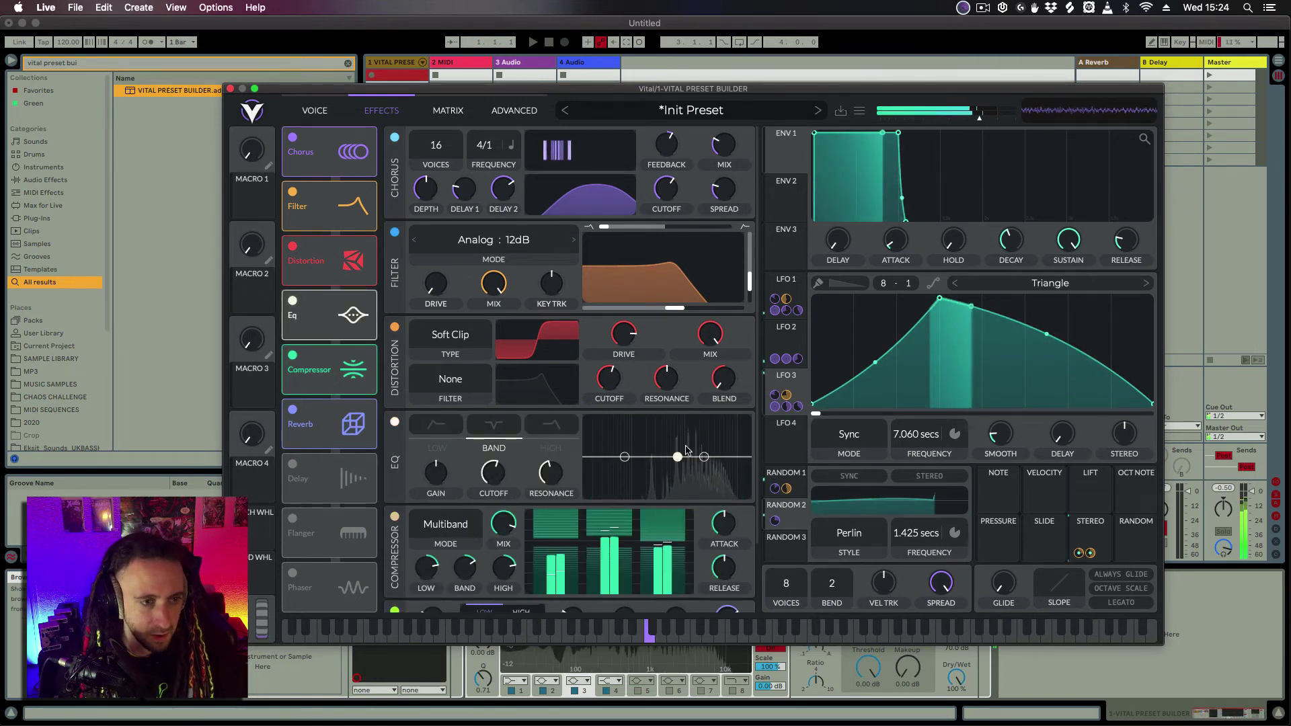
{"action": "left_click_drag", "start_coordinate": [676, 464], "coordinate": [691, 479]}
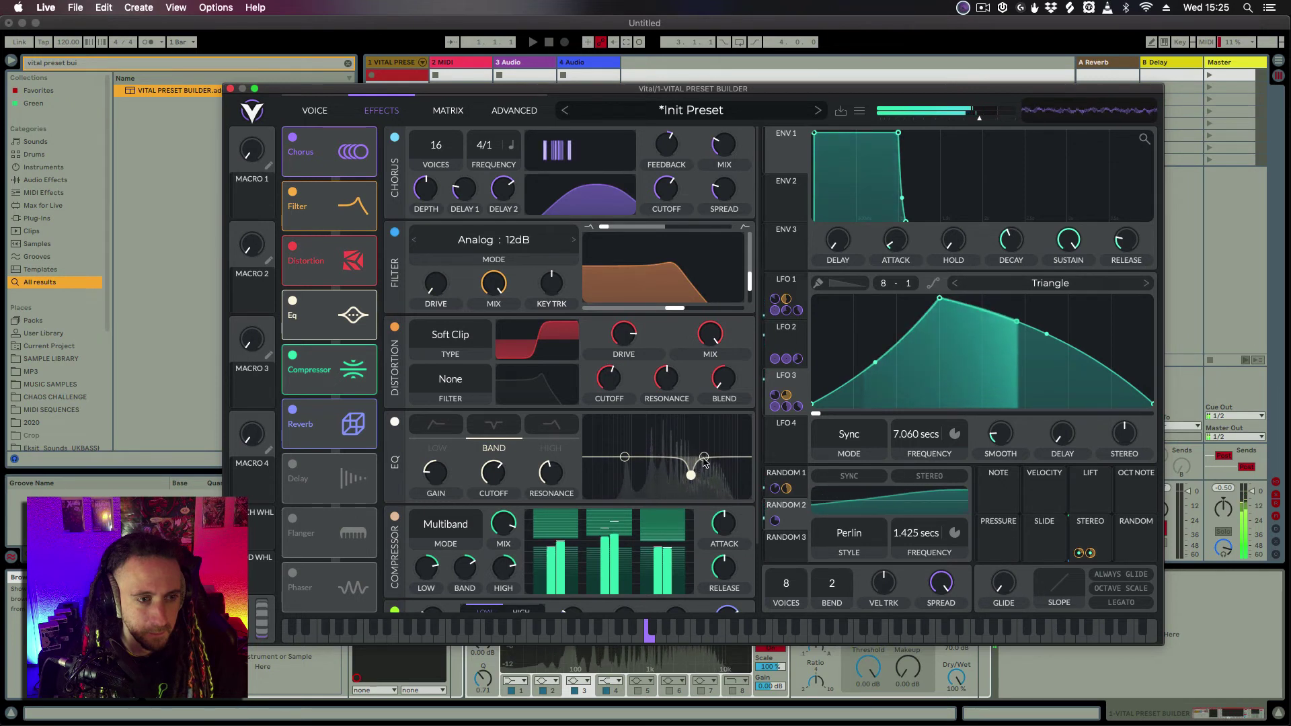
{"action": "left_click", "coordinate": [552, 425]}
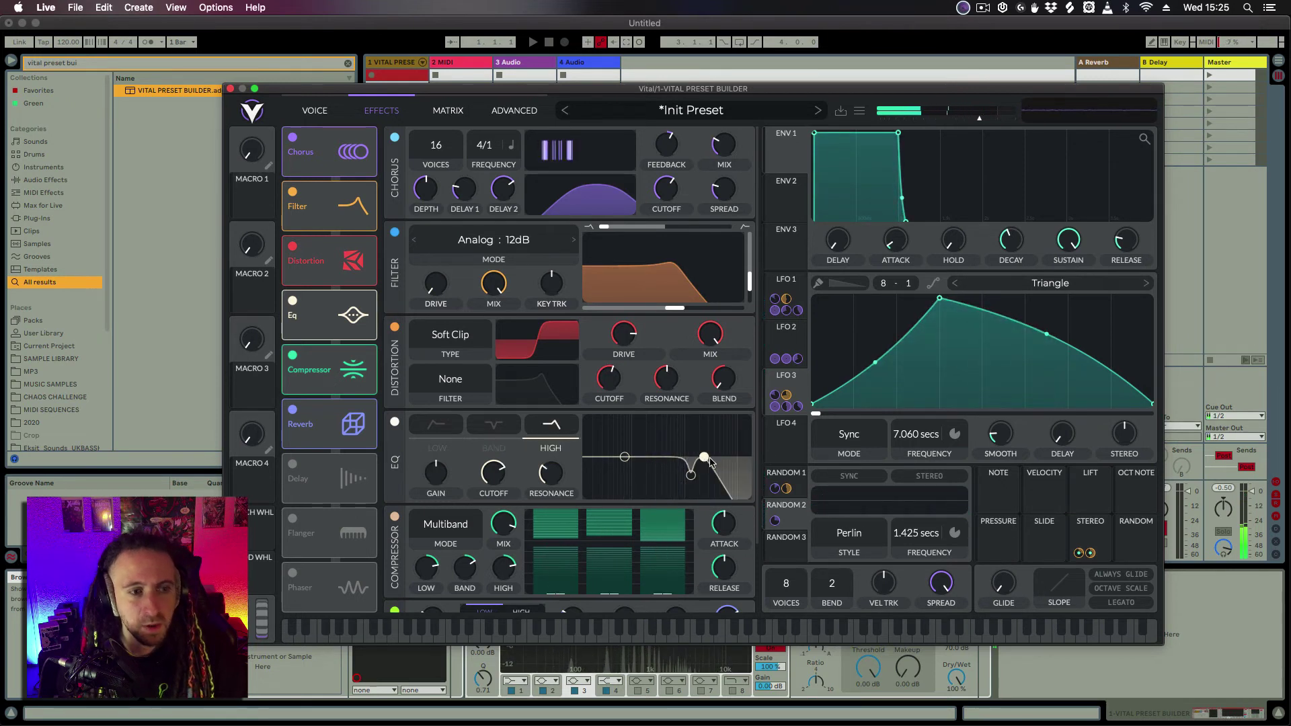
{"action": "left_click_drag", "start_coordinate": [711, 462], "coordinate": [738, 464]}
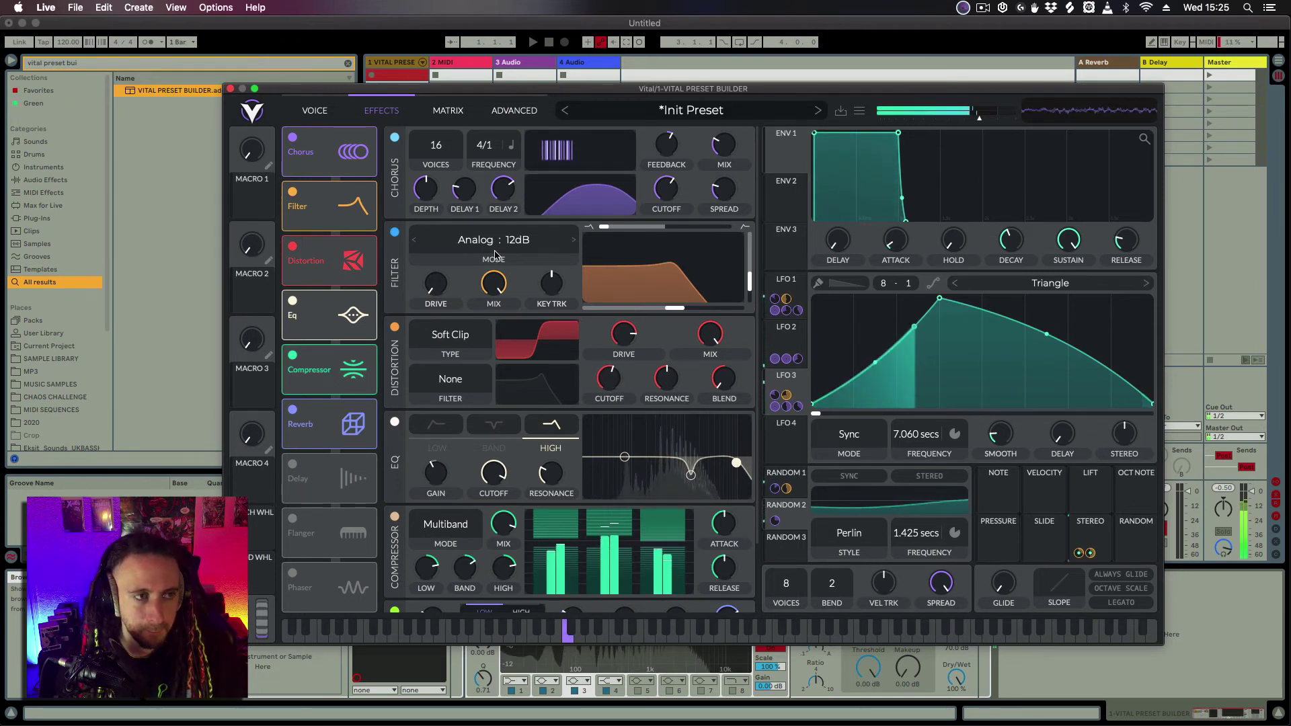
- Set oscillator 2's distortion to FM <- Osc 3, turn its amount down and modulate it with Random 2 at 0.100
{"action": "left_click", "coordinate": [316, 111]}
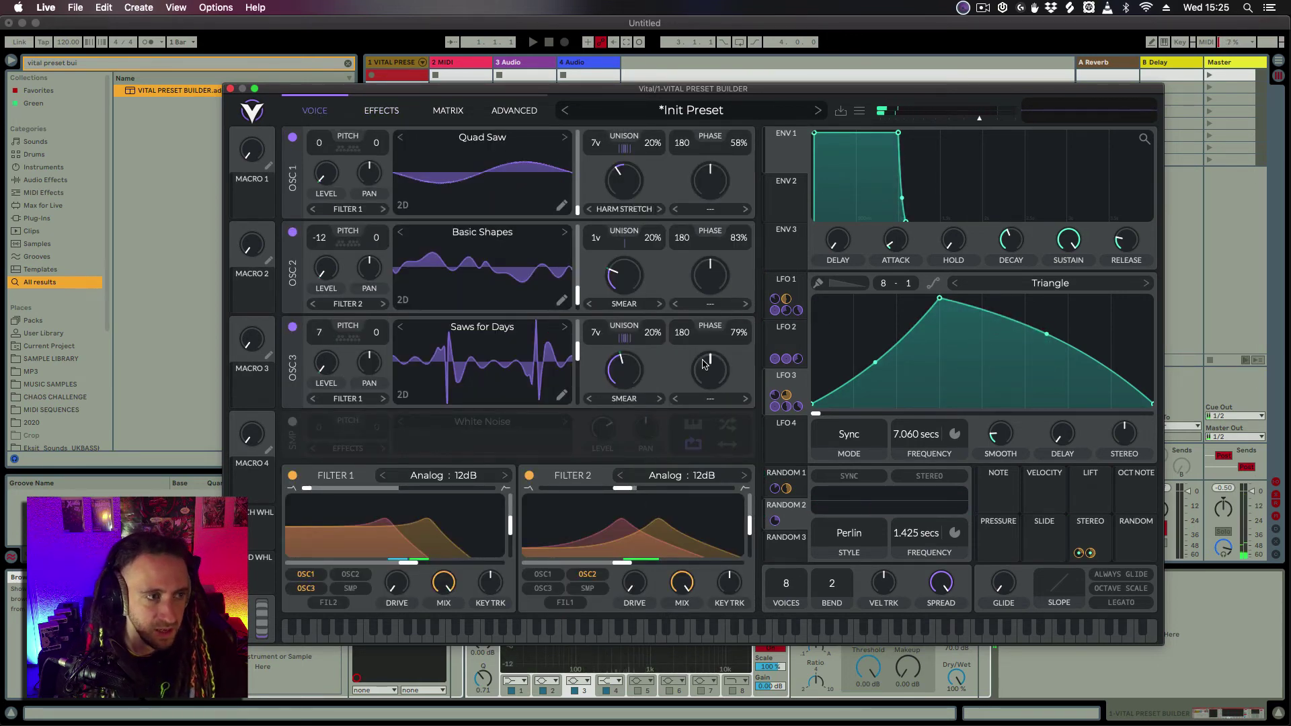
{"action": "left_click", "coordinate": [719, 308]}
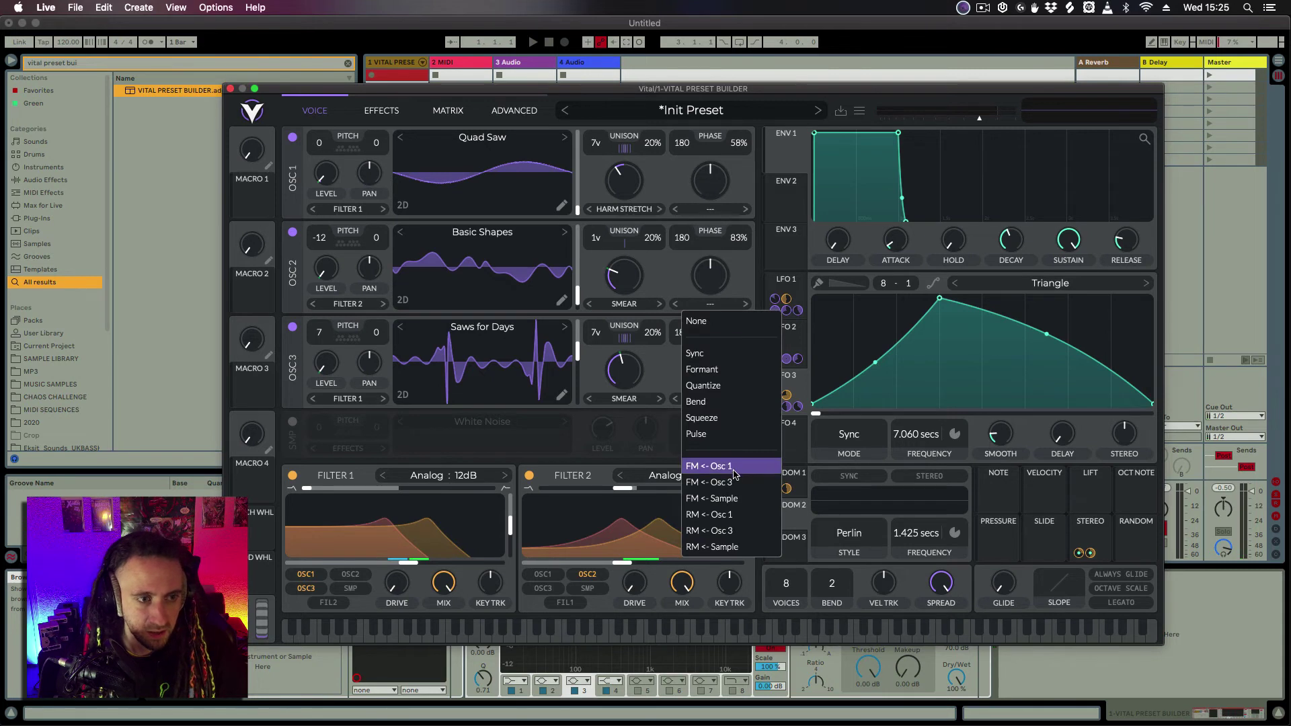
{"action": "left_click", "coordinate": [703, 478]}
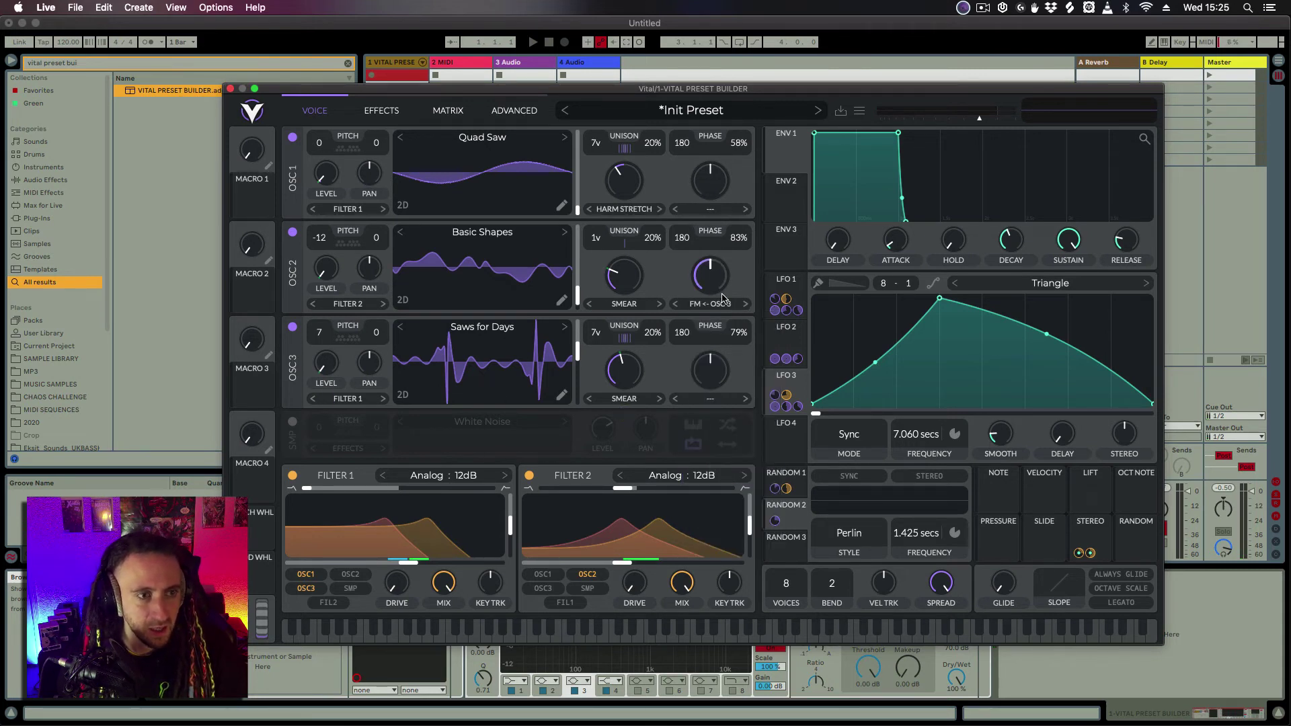
{"action": "left_click_drag", "start_coordinate": [717, 280], "coordinate": [718, 336]}
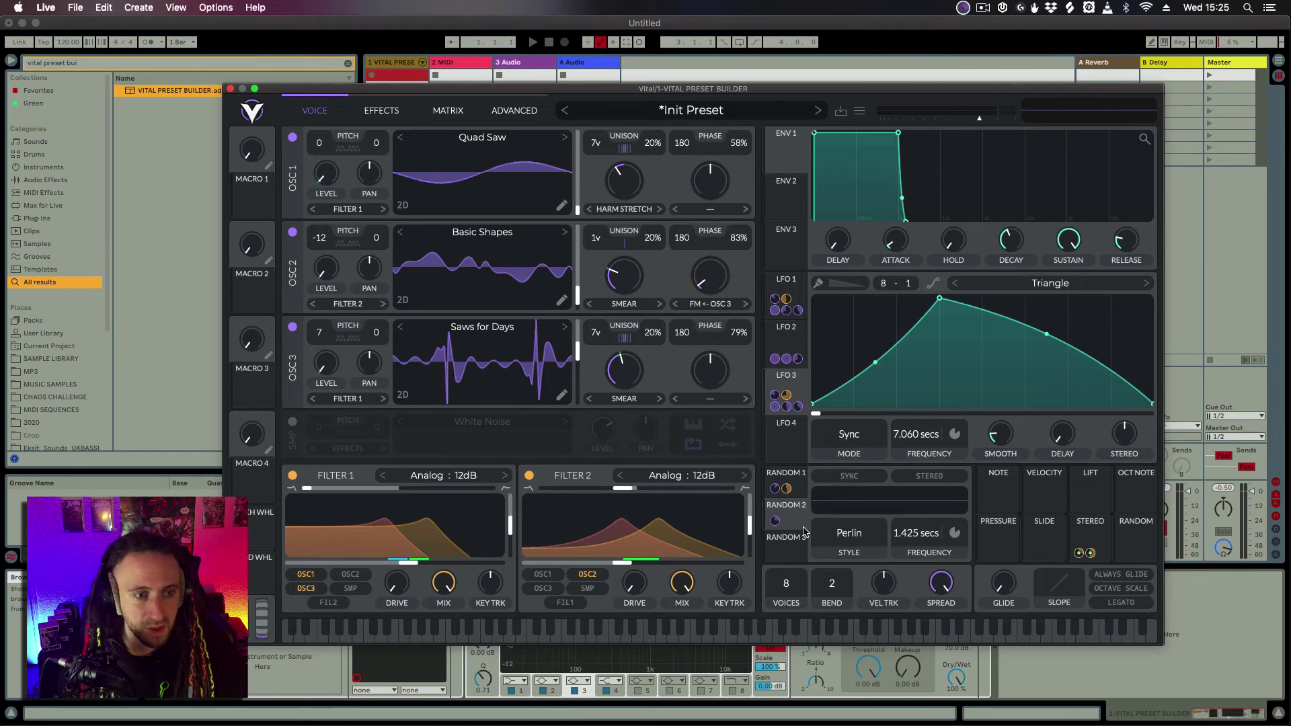
{"action": "left_click_drag", "start_coordinate": [795, 525], "coordinate": [711, 280]}
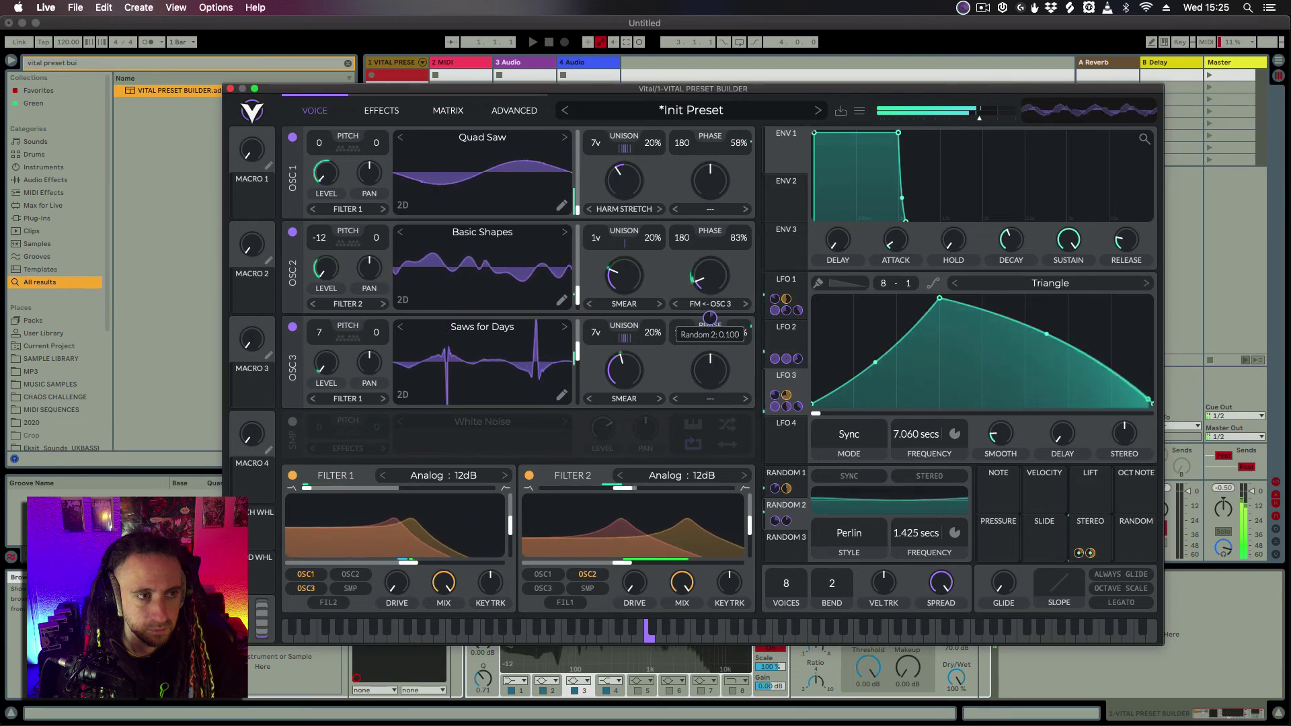
- Lower the distortion drive to -18.59 dB, assign Macro 1 to it and turn Macro 1 up
{"action": "left_click", "coordinate": [381, 111]}
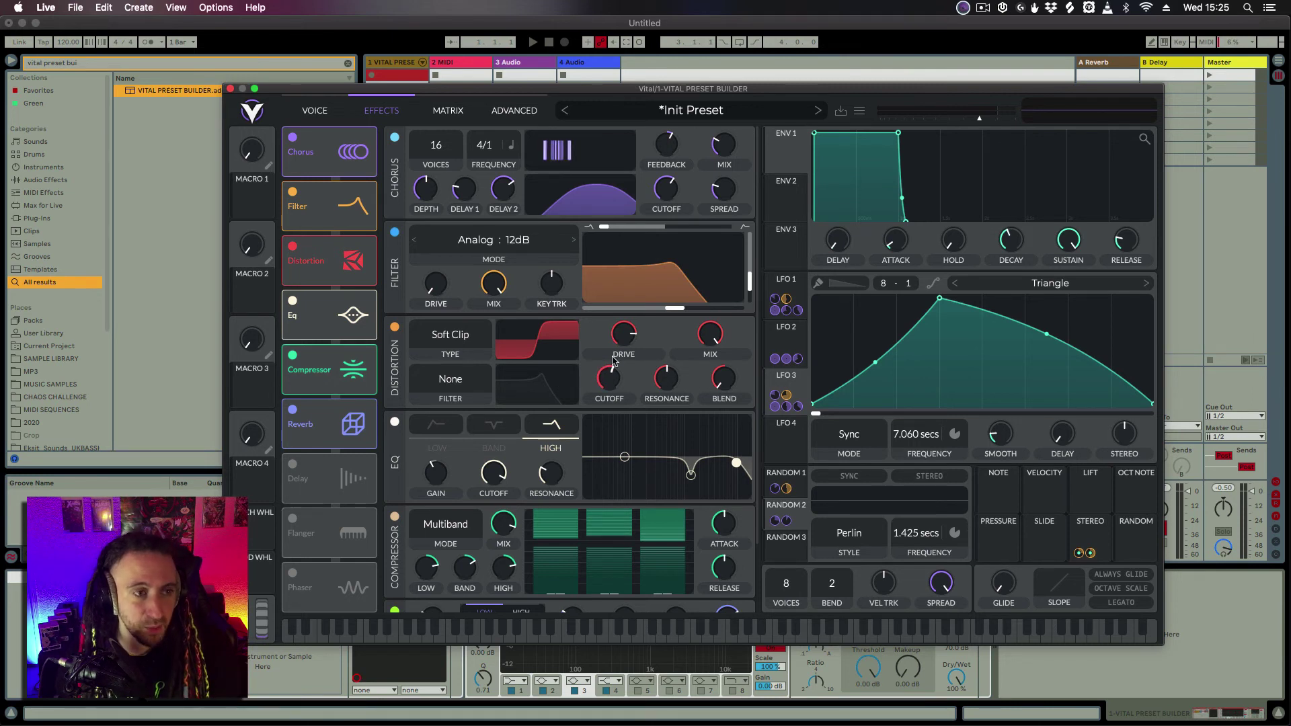
{"action": "left_click_drag", "start_coordinate": [622, 348], "coordinate": [620, 419]}
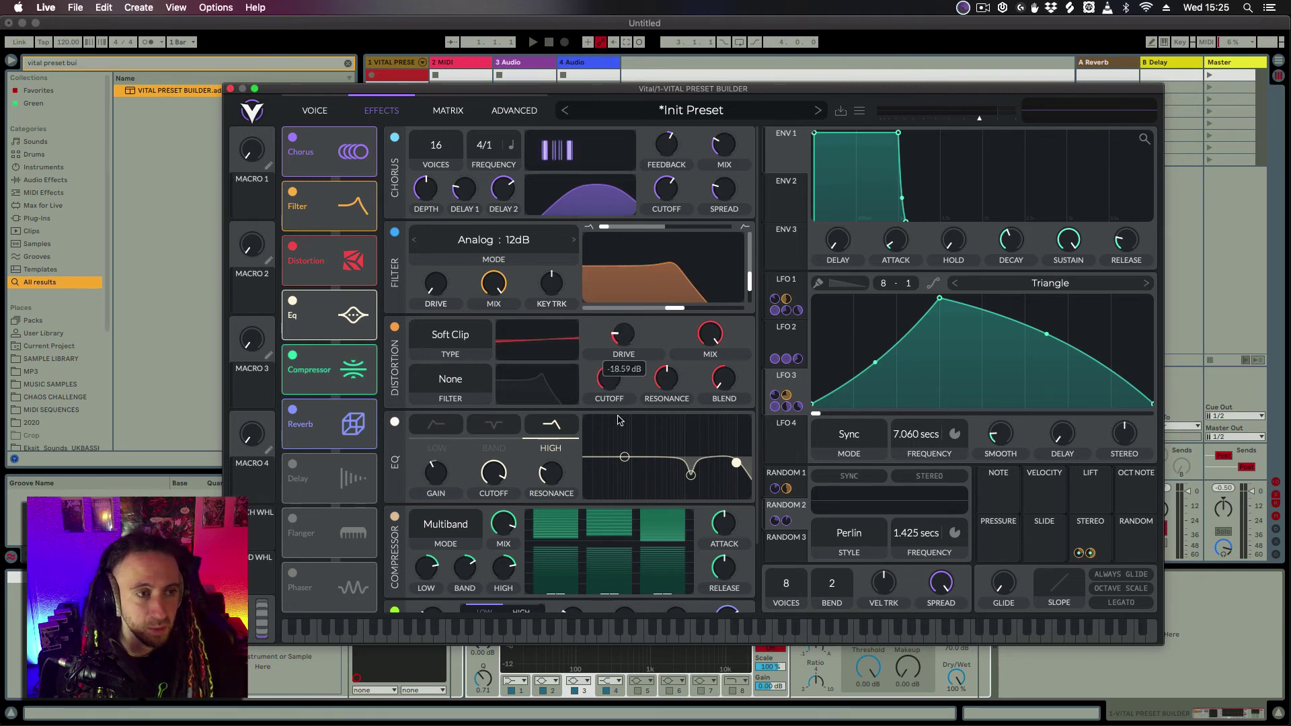
{"action": "left_click_drag", "start_coordinate": [432, 263], "coordinate": [626, 341]}
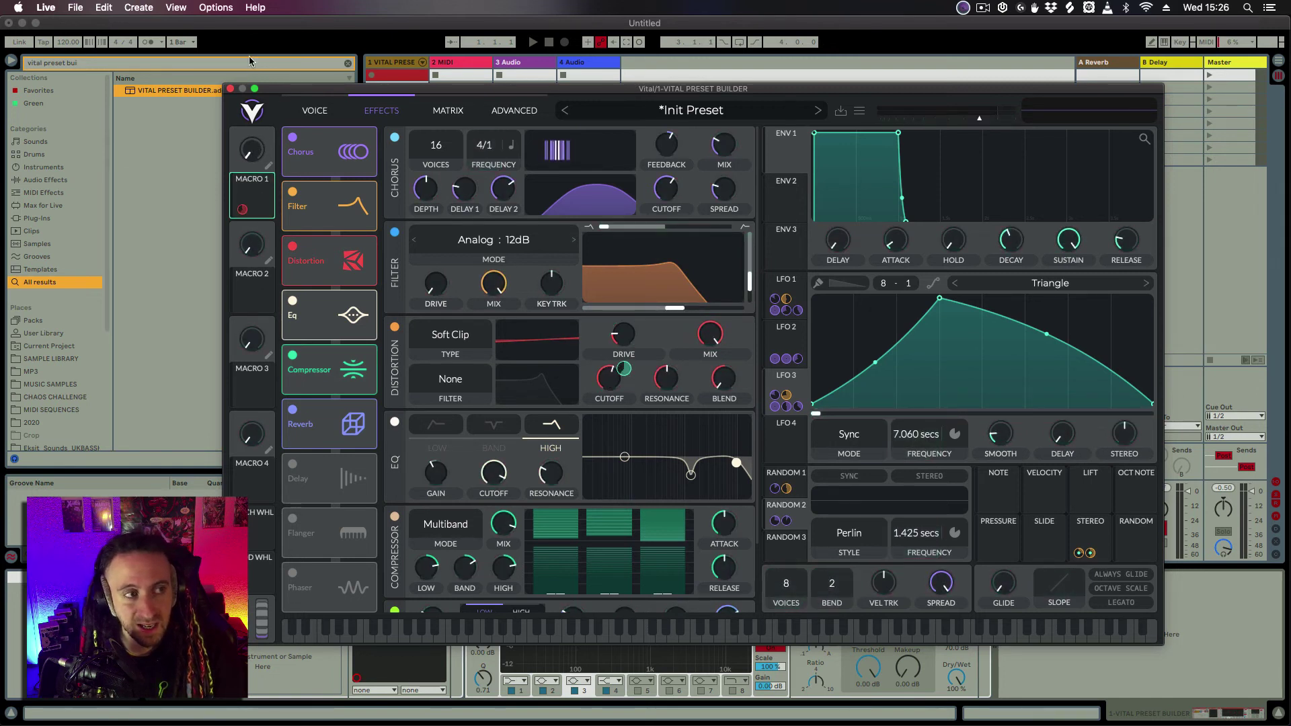
{"action": "left_click_drag", "start_coordinate": [251, 149], "coordinate": [242, 128]}
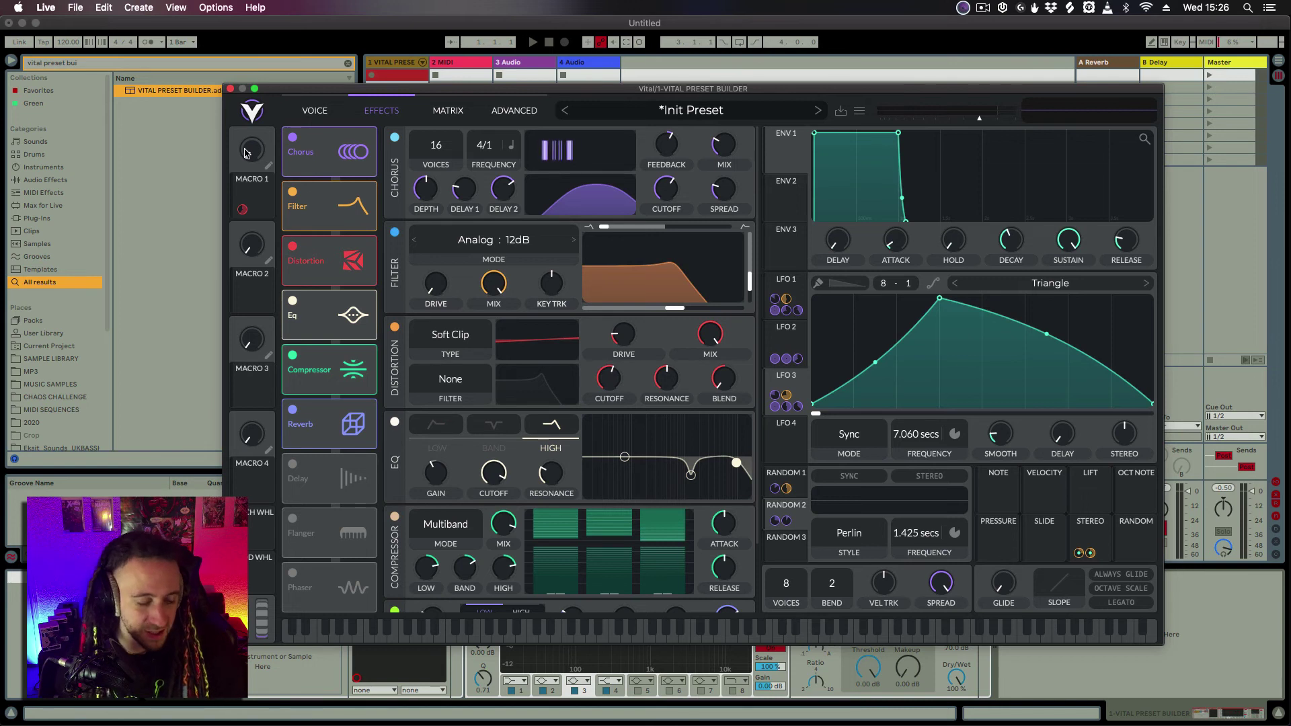
{"action": "left_click_drag", "start_coordinate": [250, 144], "coordinate": [254, 80]}
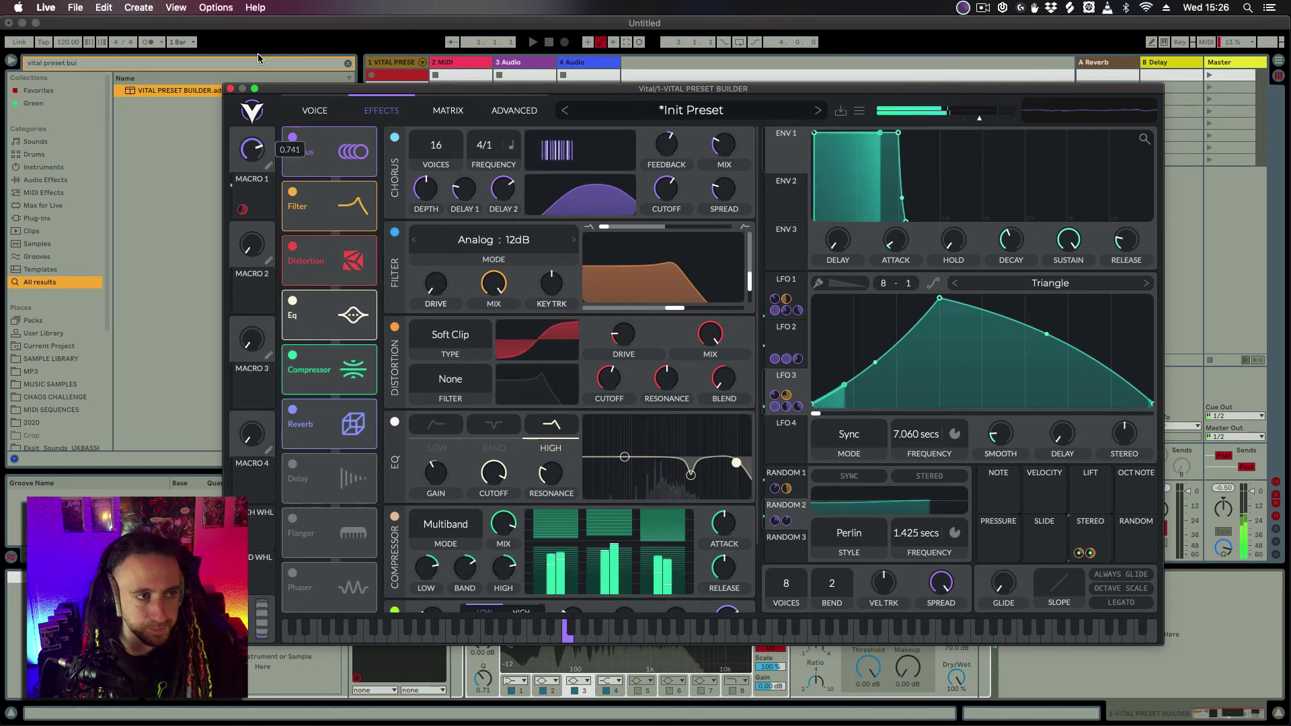
- Turn the reverb mix down, assign Macro 2 to it and turn Macro 2 up
{"action": "scroll", "coordinate": [455, 503], "scroll_direction": "down", "scroll_amount": 4}
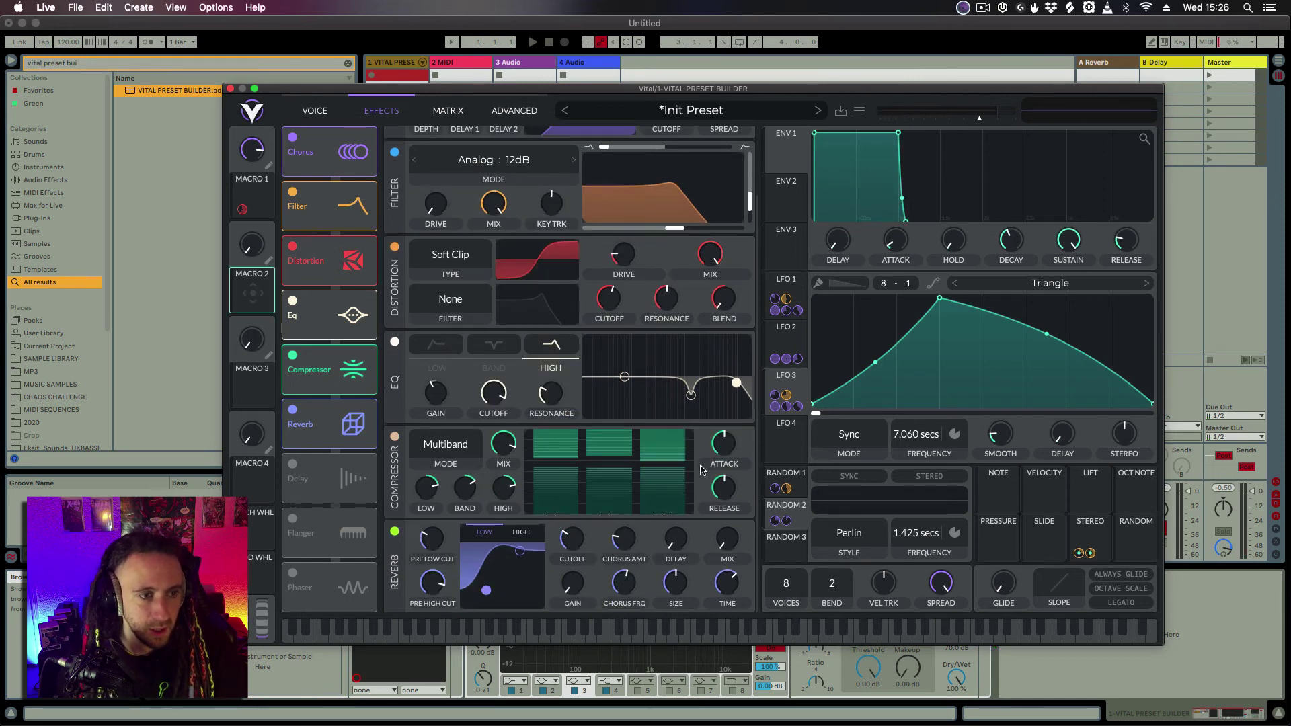
{"action": "left_click_drag", "start_coordinate": [701, 469], "coordinate": [729, 542]}
{"action": "left_click_drag", "start_coordinate": [258, 247], "coordinate": [270, 164]}
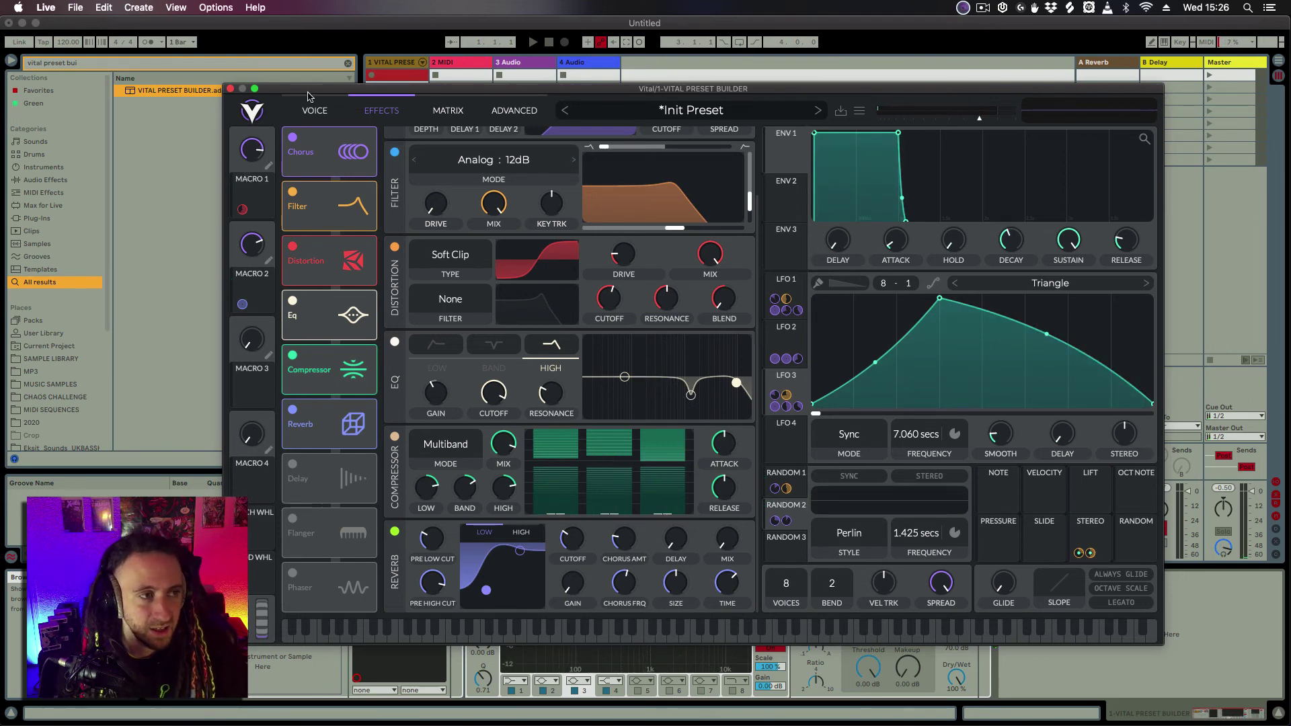
- Change oscillator 2's wavetable to Classic Fade and oscillator 3's wavetable to Quad Saw
{"action": "left_click", "coordinate": [315, 112]}
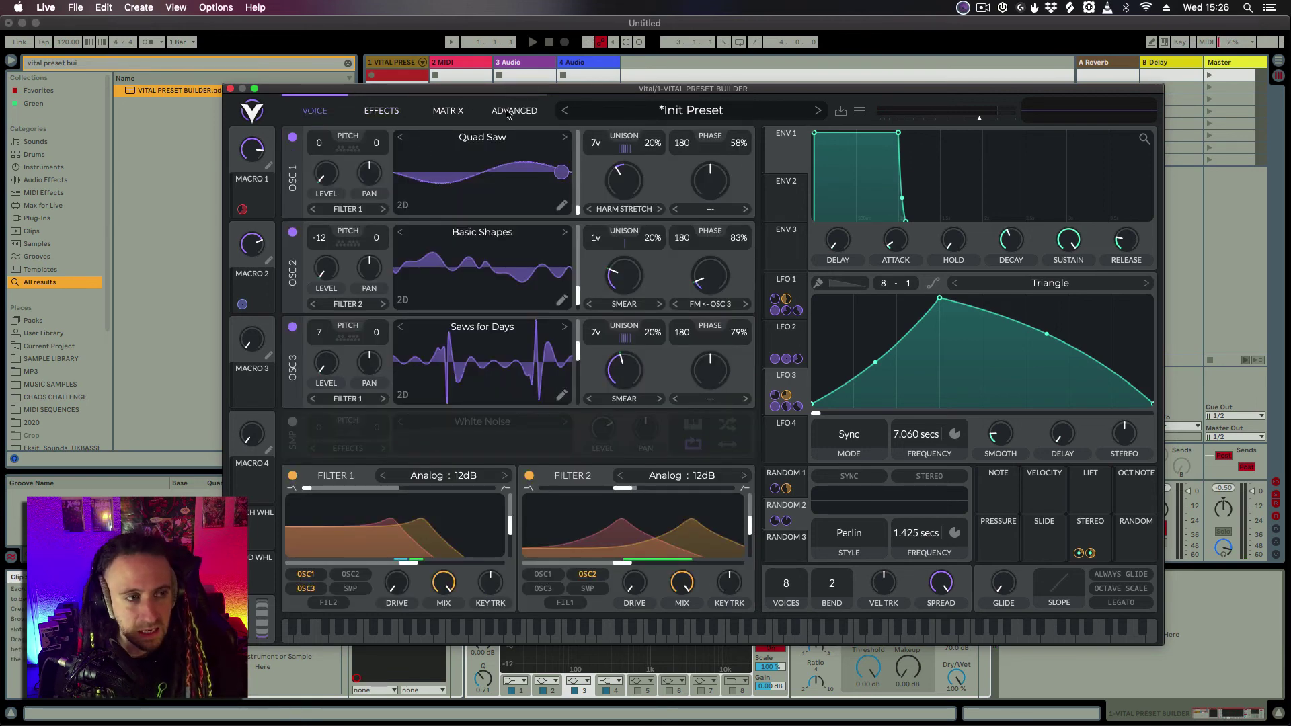
{"action": "left_click", "coordinate": [486, 139]}
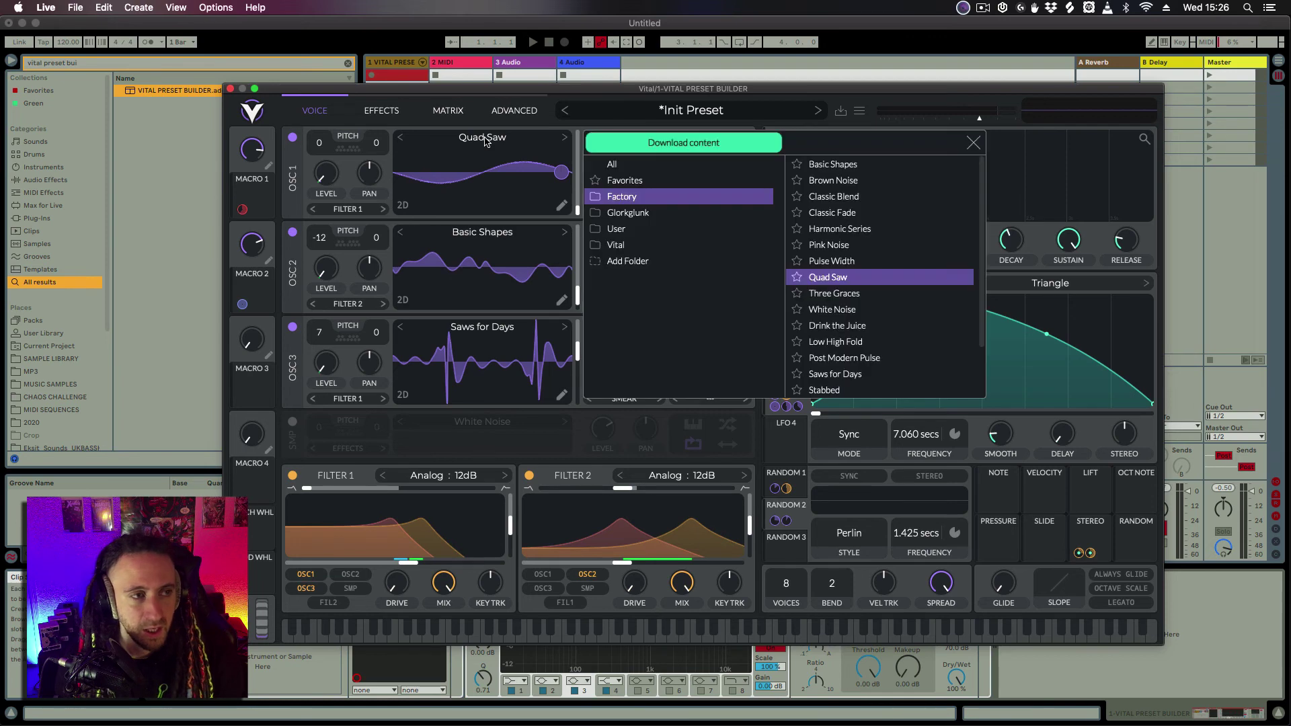
{"action": "left_click", "coordinate": [481, 233]}
{"action": "left_click", "coordinate": [485, 235]}
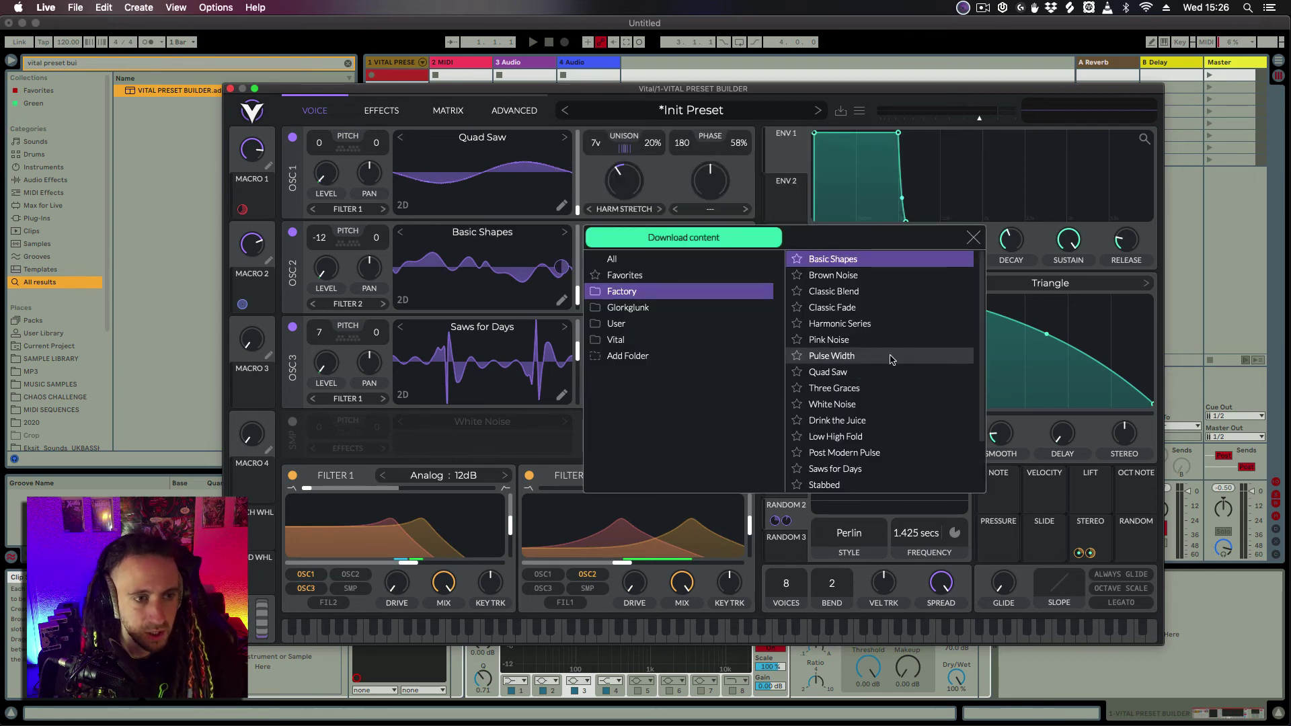
{"action": "double_click", "coordinate": [862, 307]}
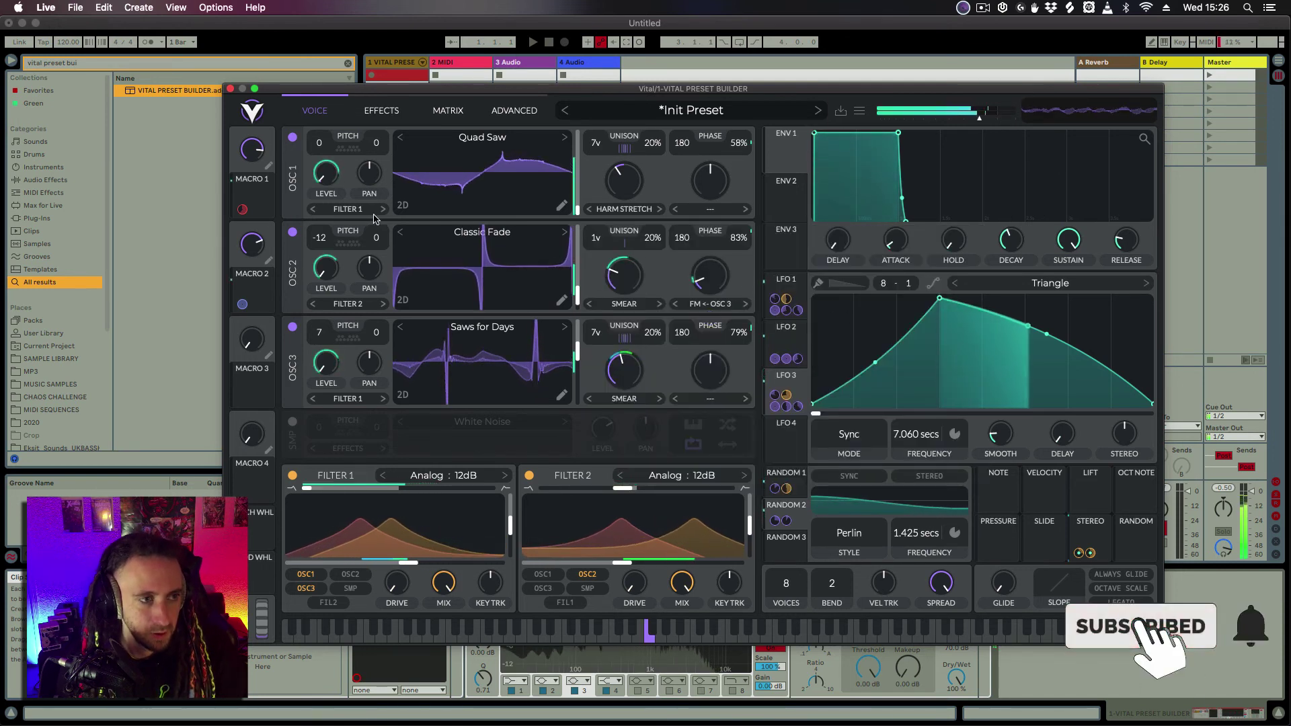
{"action": "left_click", "coordinate": [484, 327]}
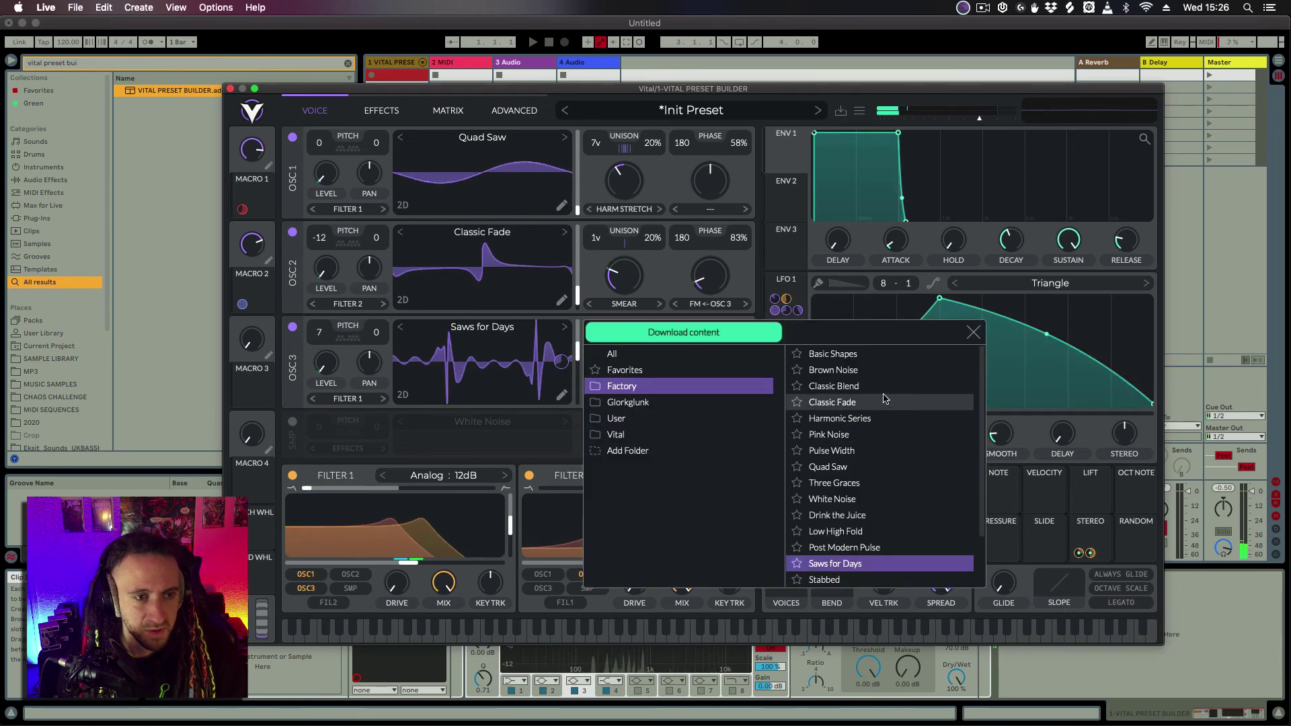
{"action": "left_click", "coordinate": [828, 468]}
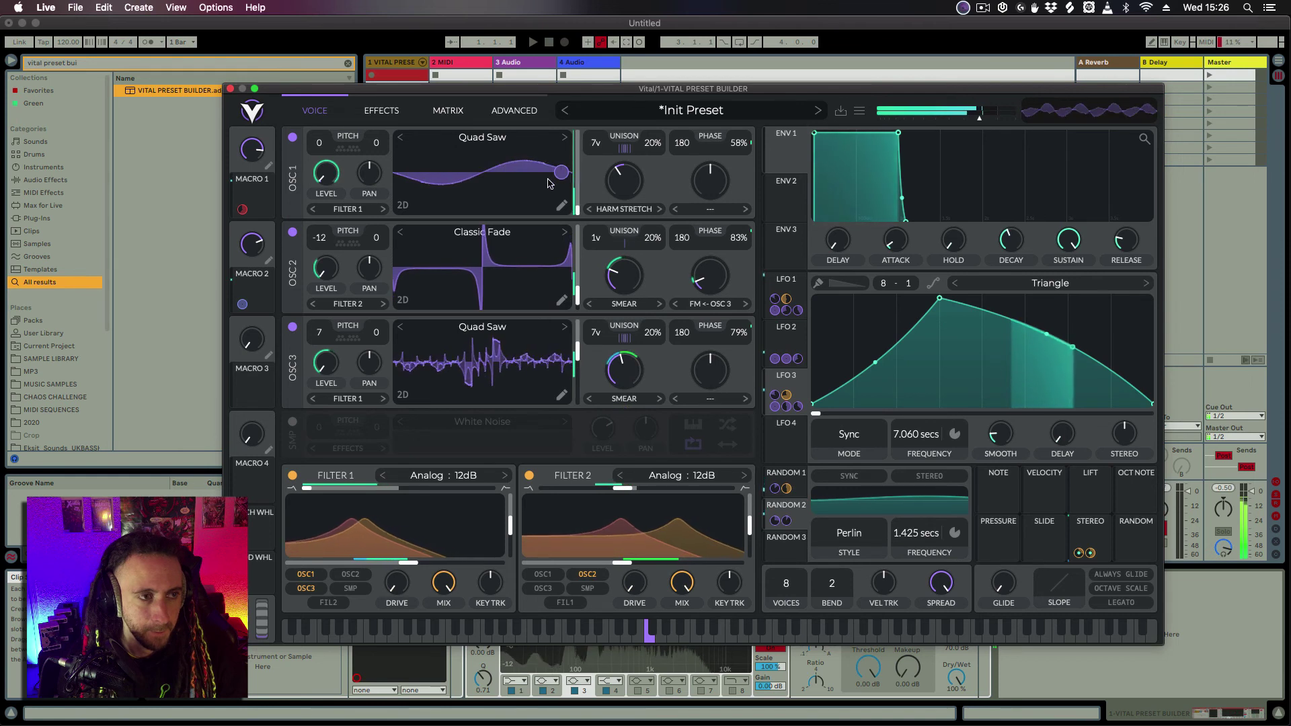